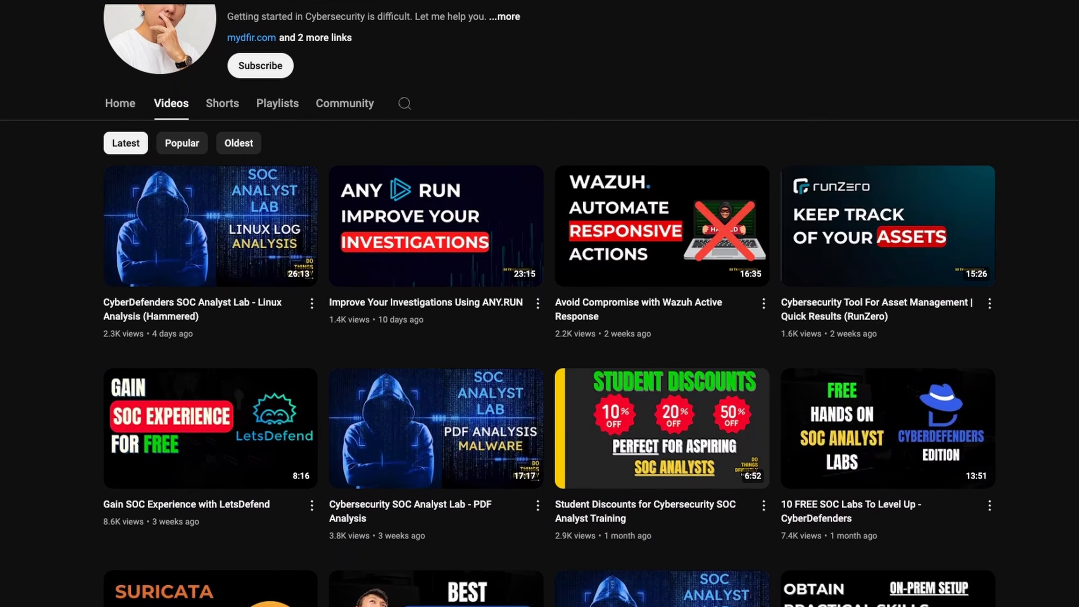
{"action": "scroll", "coordinate": [540, 303], "scroll_direction": "down", "scroll_amount": 8}
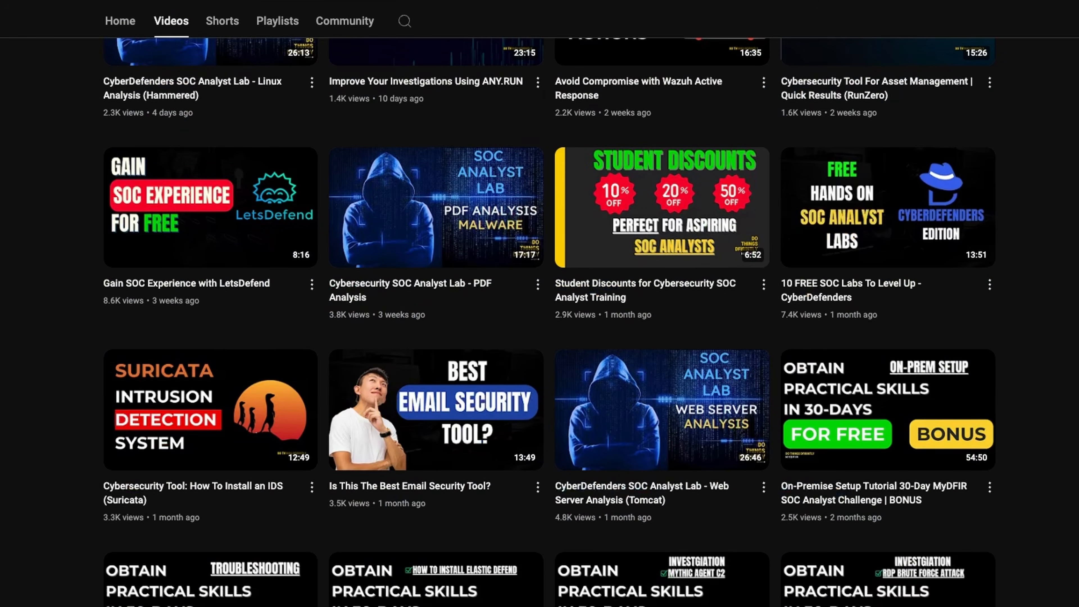
{"action": "scroll", "coordinate": [540, 303], "scroll_direction": "down", "scroll_amount": 3}
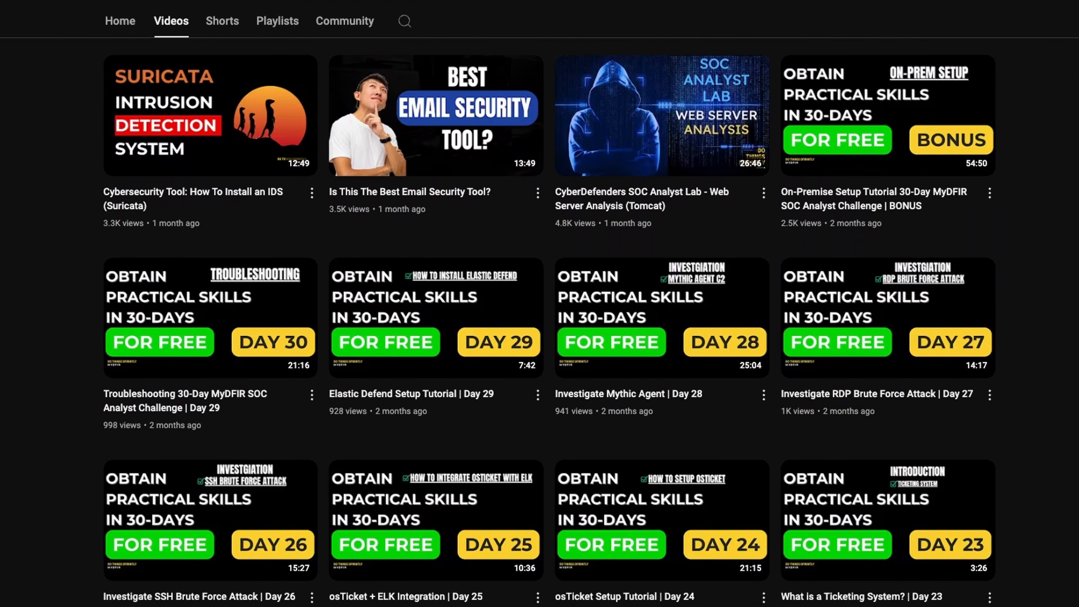
{"action": "scroll", "coordinate": [540, 303], "scroll_direction": "down", "scroll_amount": 1}
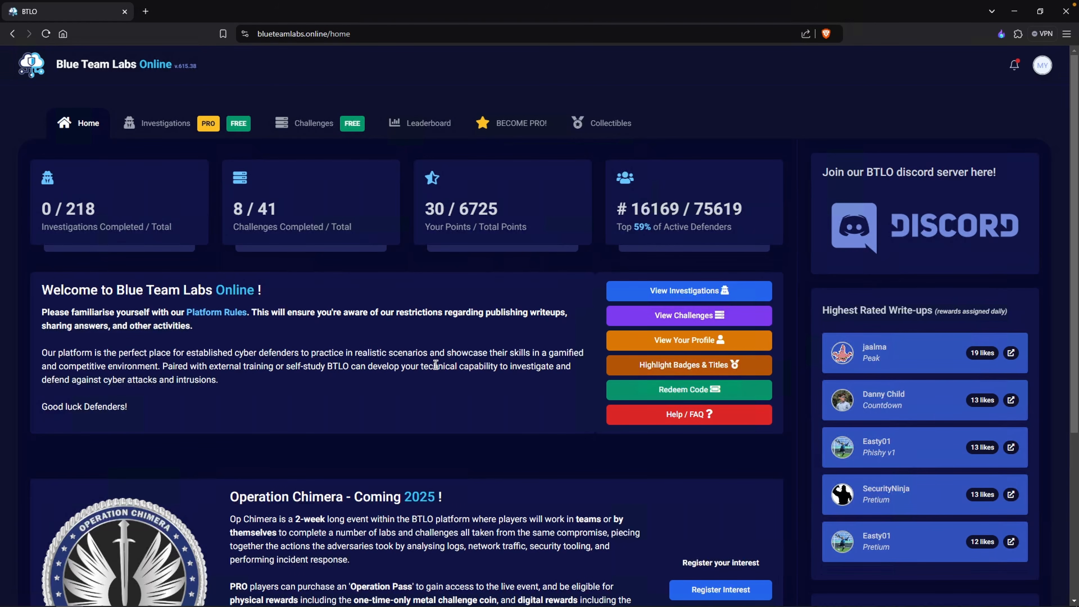
Filter the Blue Team Labs Online challenges by "browser" and start the Browser Forensics - Cryptominer challenge
{"action": "left_click", "coordinate": [327, 134]}
{"action": "left_click", "coordinate": [134, 260]}
{"action": "type", "text": "browser"}
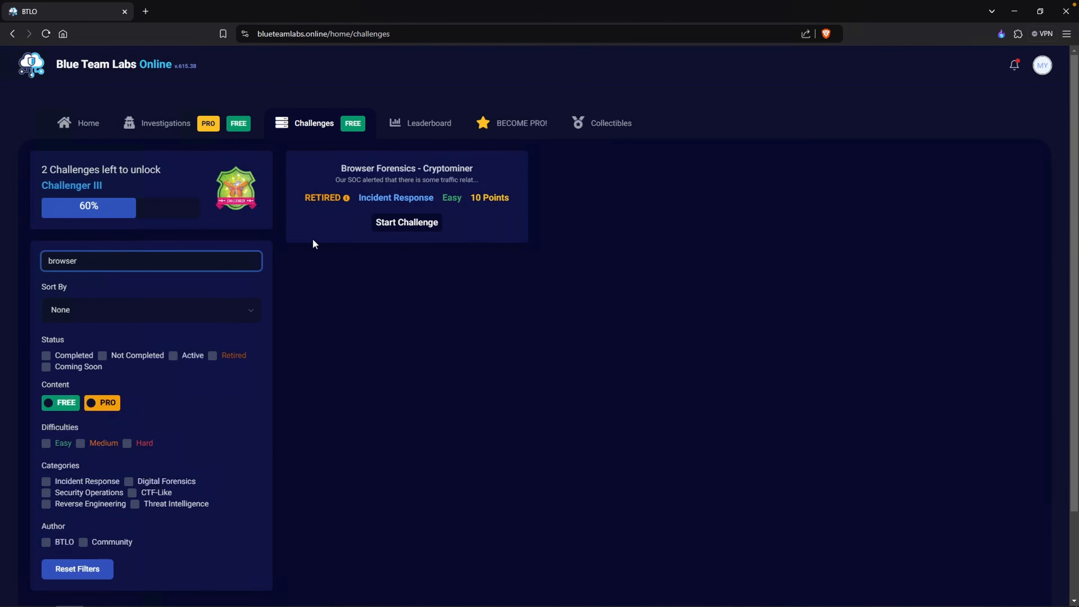
{"action": "left_click", "coordinate": [388, 228]}
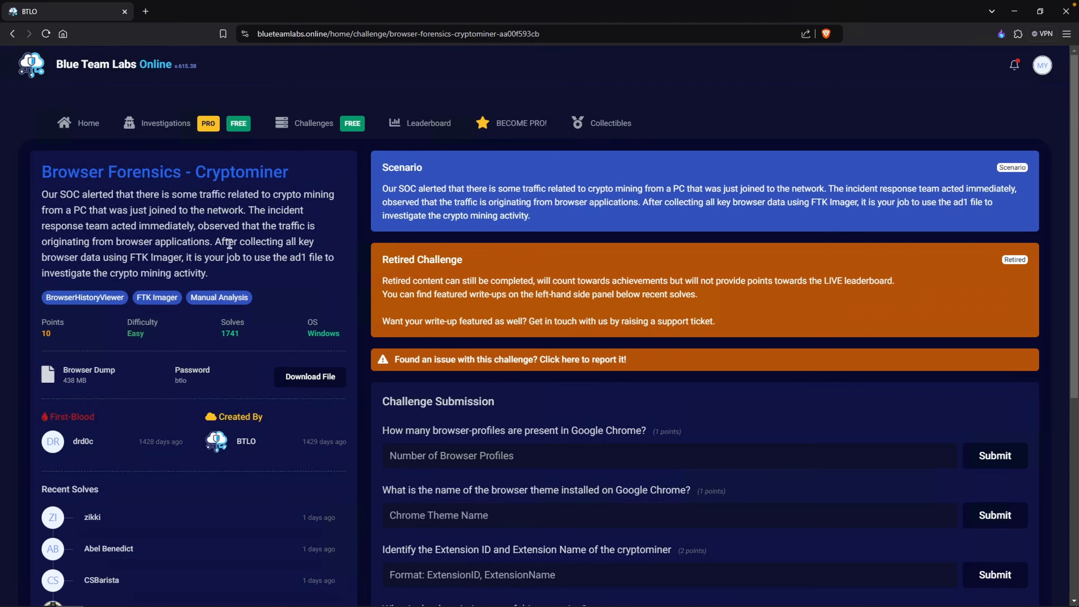
Look up "ad1 file" and FTK Imager on Google in a separate tab, and close that tab after reading
{"action": "left_click", "coordinate": [147, 12]}
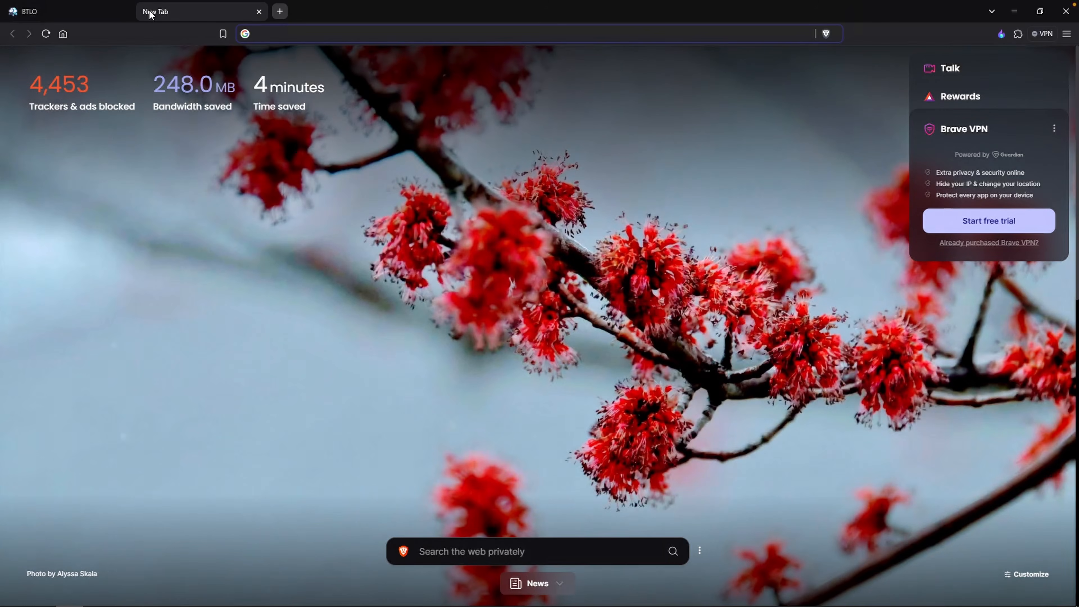
{"action": "type", "text": "ad1 fil"}
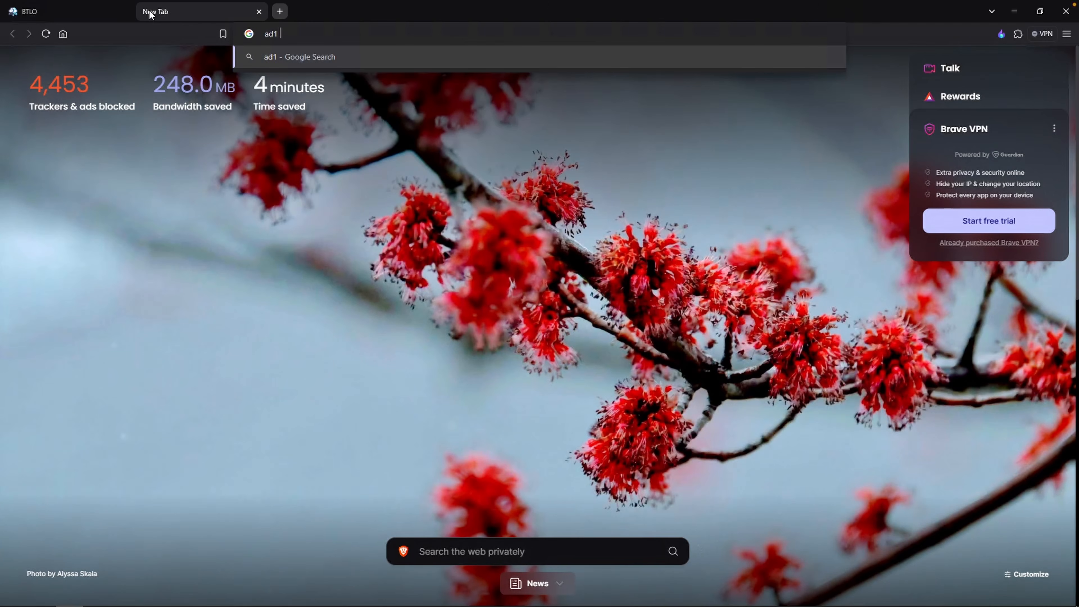
{"action": "type", "text": "e"}
{"action": "key", "text": "Return"}
{"action": "left_click", "coordinate": [325, 265]}
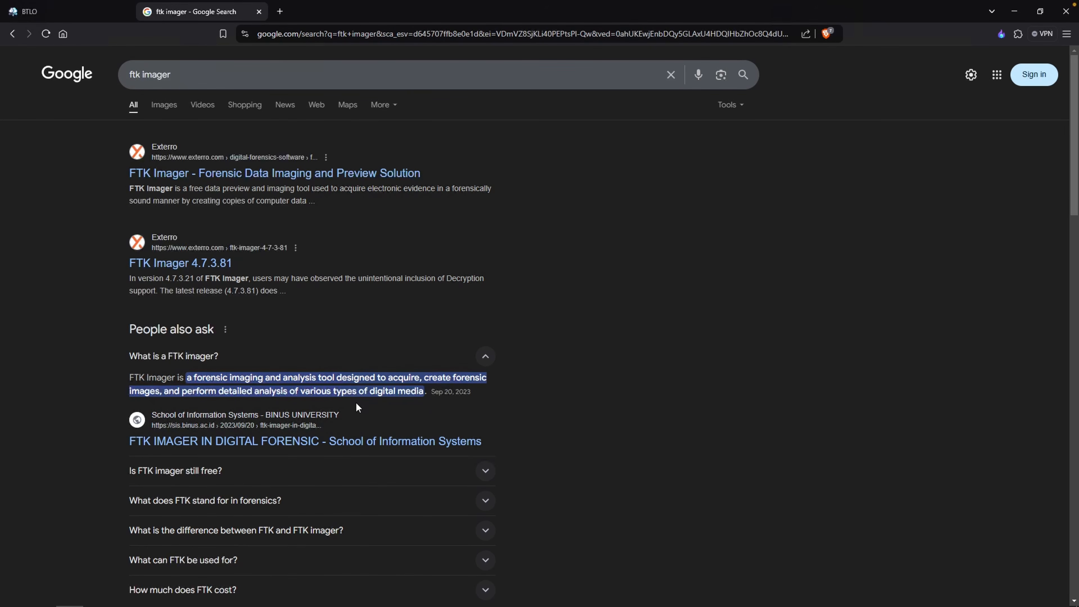
{"action": "left_click", "coordinate": [259, 12]}
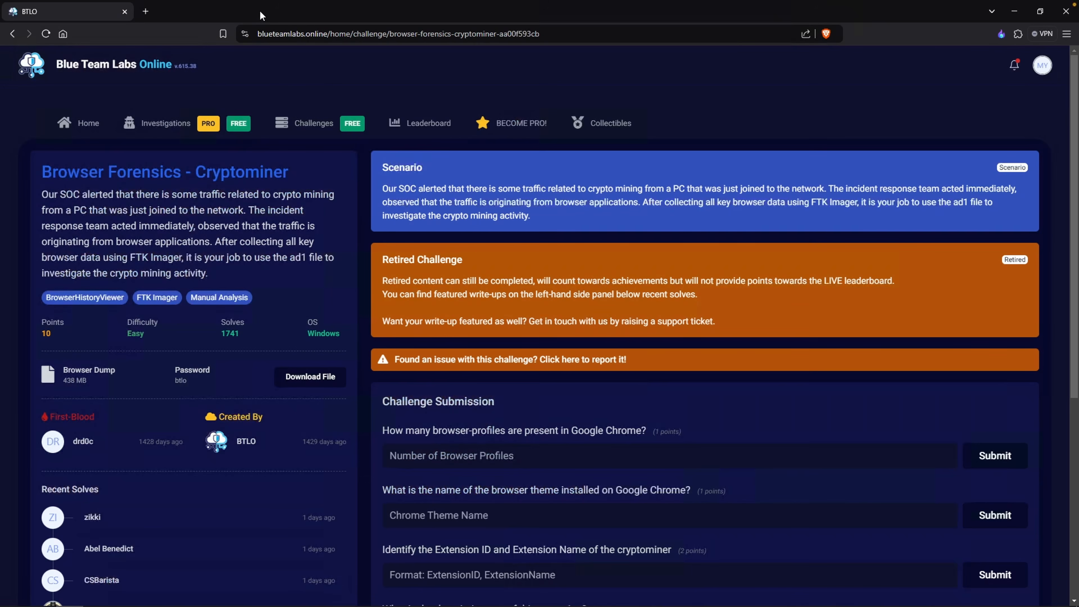
Download the challenge's Browser Dump zip file and save it to the Desktop
{"action": "left_click", "coordinate": [328, 381]}
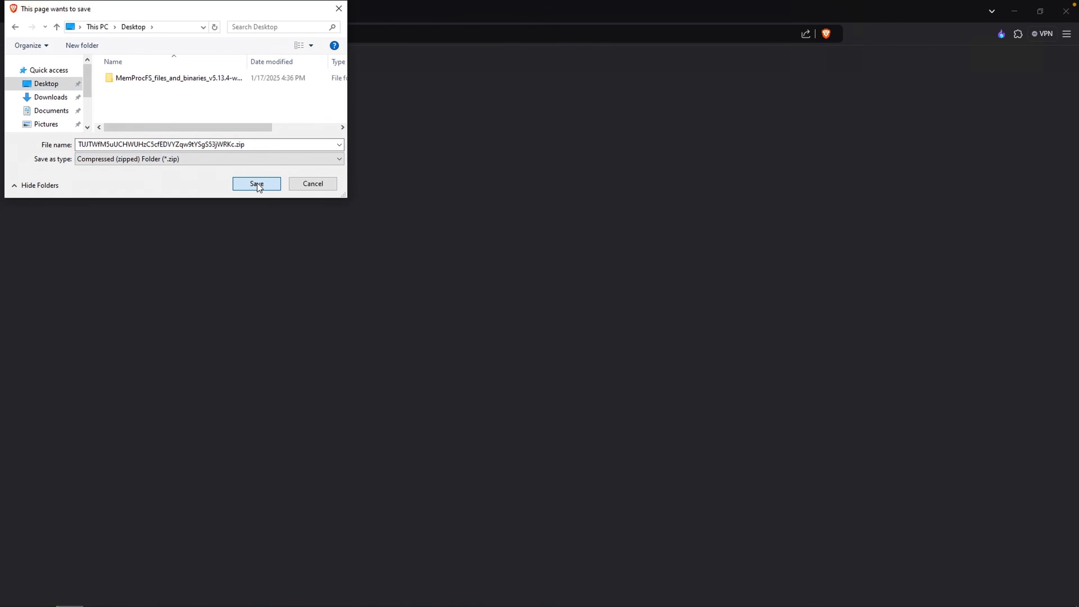
{"action": "left_click", "coordinate": [257, 183]}
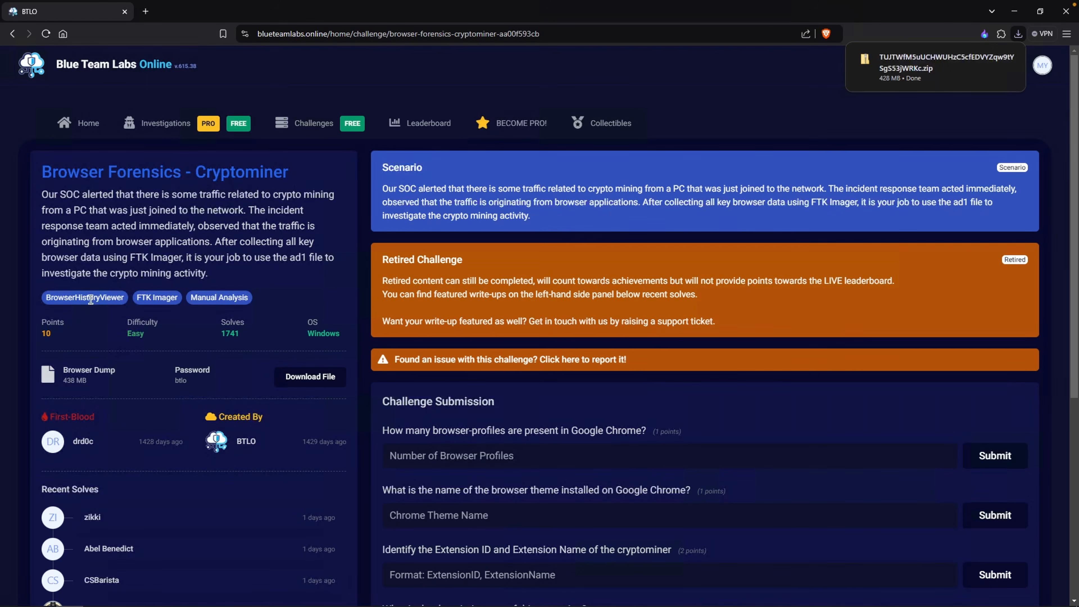
Search Google for the challenge tag BrowserHistoryViewer and find the download links on NirSoft's BrowsingHistoryView page
{"action": "left_click_drag", "start_coordinate": [48, 300], "coordinate": [185, 302]}
{"action": "double_click", "coordinate": [94, 297]}
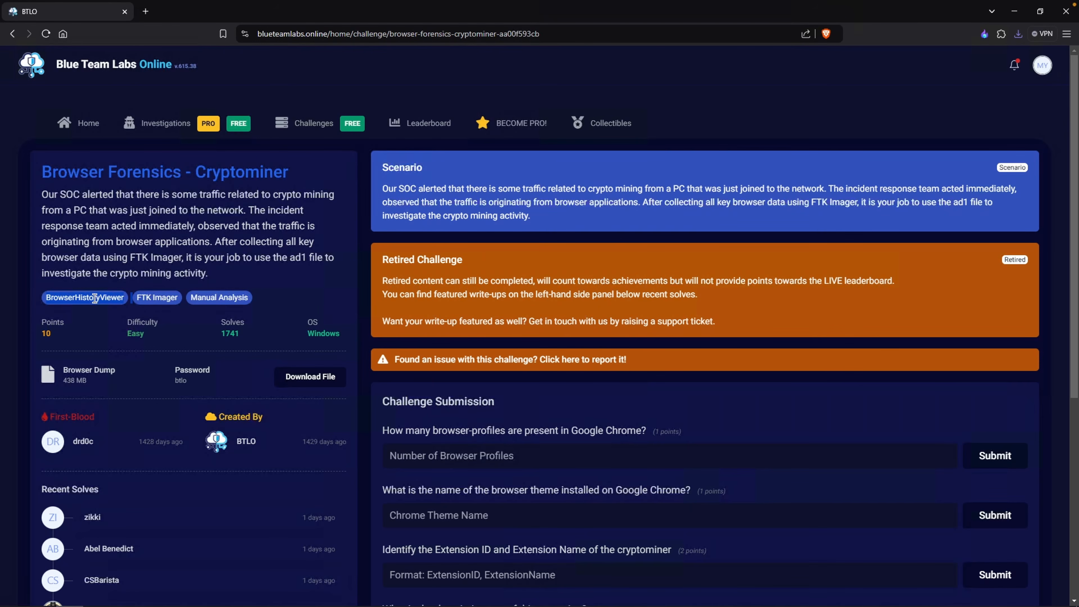
{"action": "right_click", "coordinate": [86, 300]}
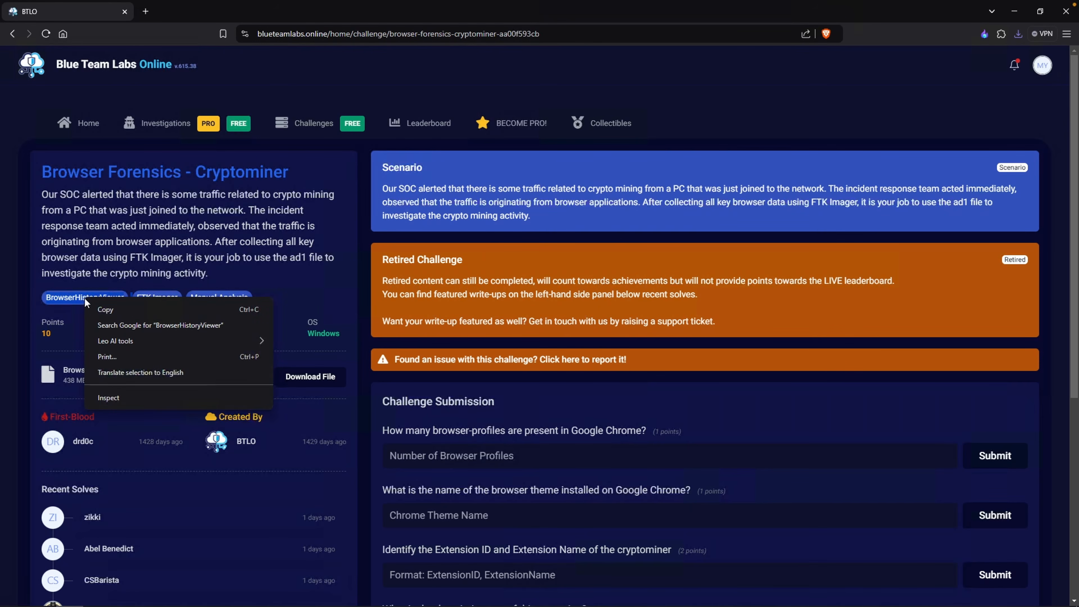
{"action": "left_click", "coordinate": [97, 326]}
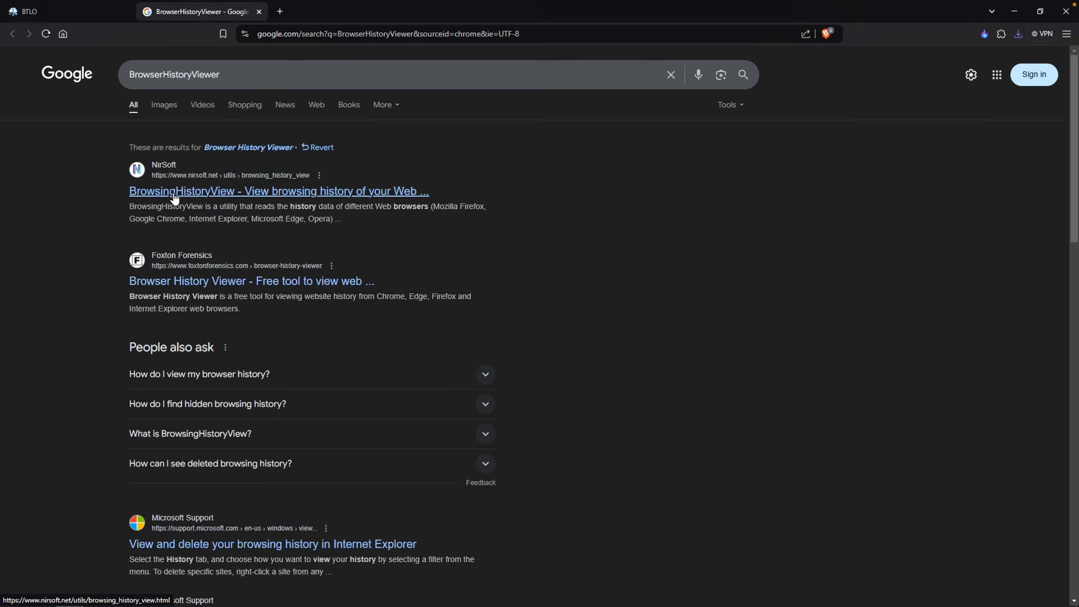
{"action": "left_click", "coordinate": [210, 192]}
{"action": "scroll", "coordinate": [517, 302], "scroll_direction": "down", "scroll_amount": 20}
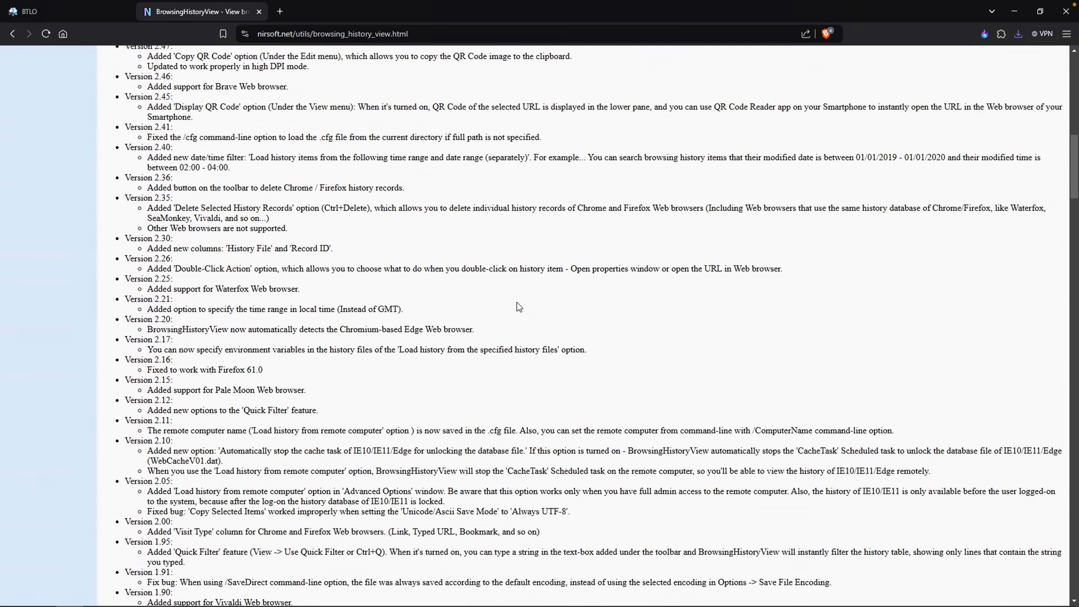
{"action": "scroll", "coordinate": [517, 305], "scroll_direction": "down", "scroll_amount": 20}
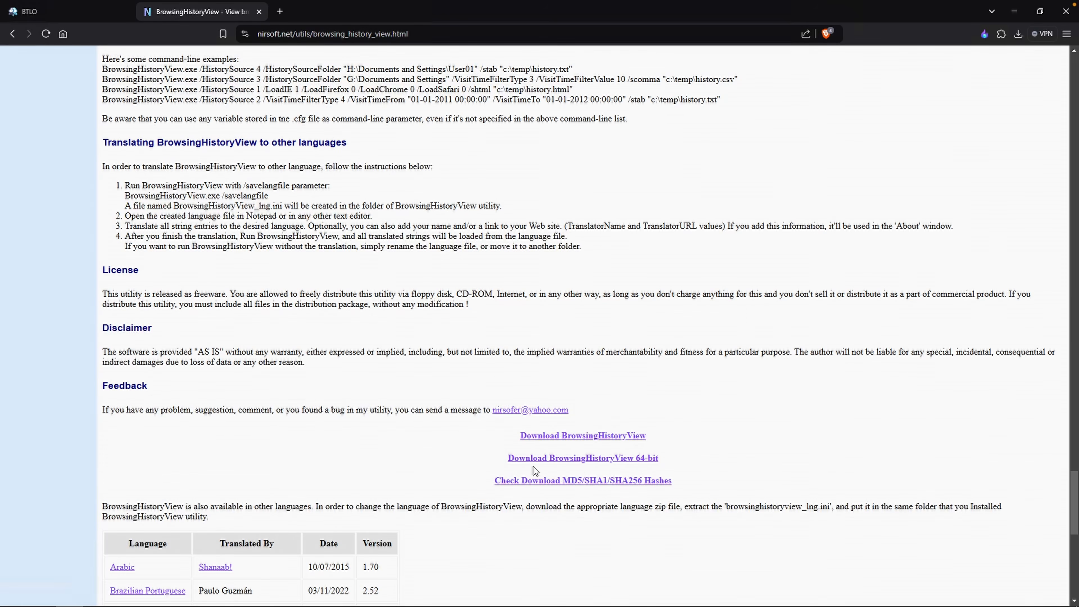
Extract the downloaded challenge zip into the Desktop folder with 7-Zip, entering the archive password given on the challenge page
{"action": "left_click", "coordinate": [1022, 39]}
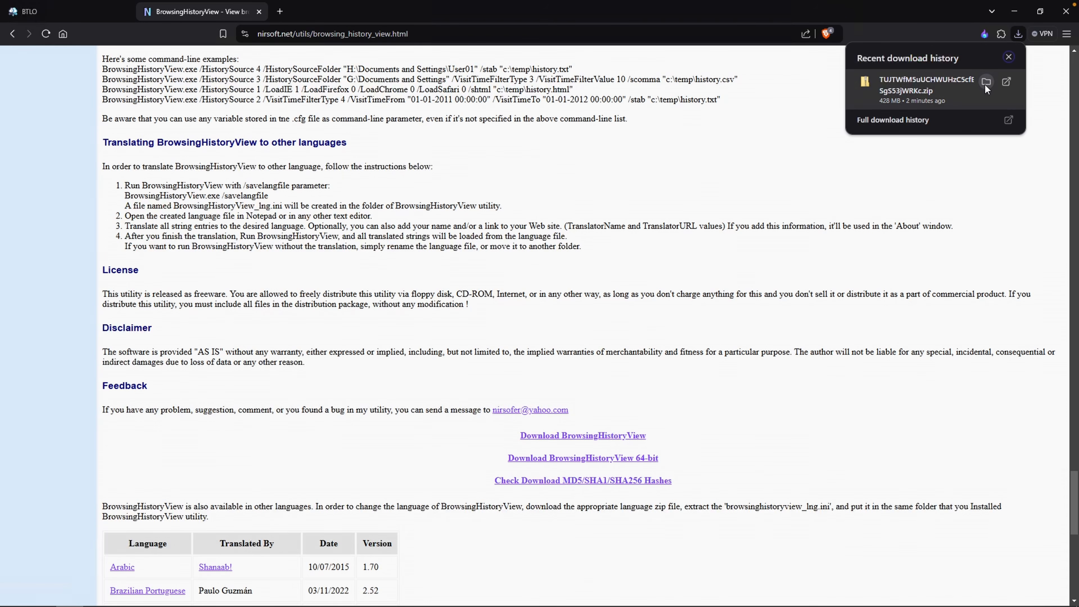
{"action": "left_click", "coordinate": [986, 81]}
{"action": "right_click", "coordinate": [409, 241]}
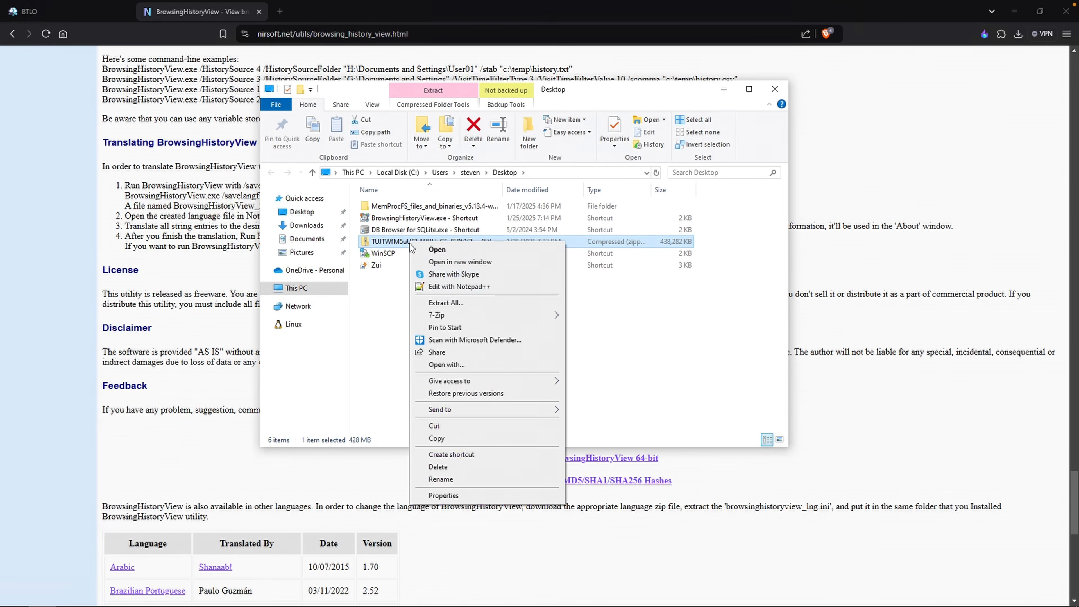
{"action": "mouse_move", "coordinate": [462, 316]}
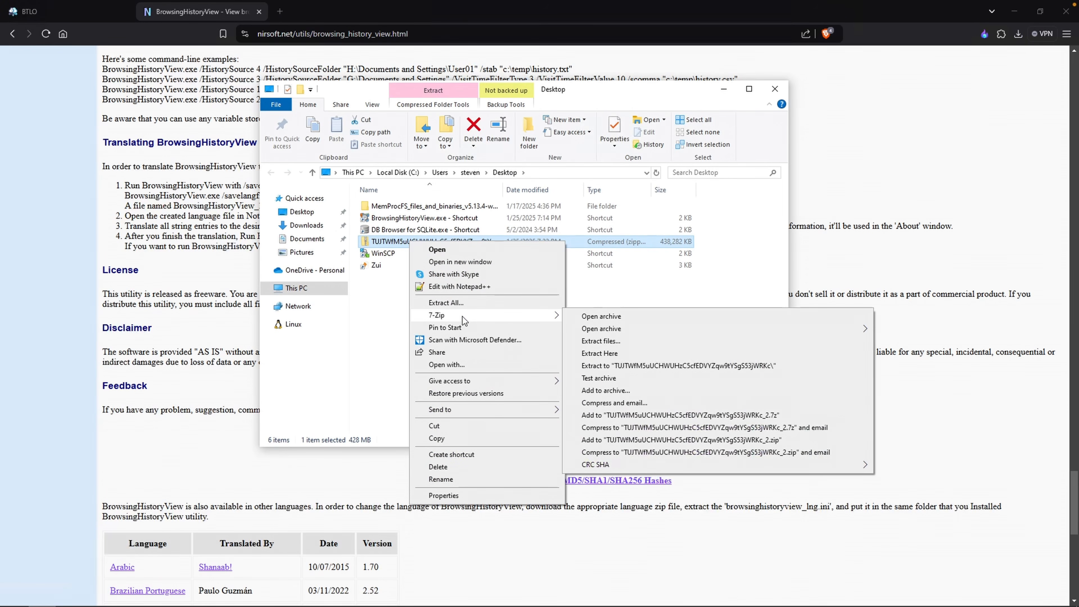
{"action": "left_click", "coordinate": [592, 354]}
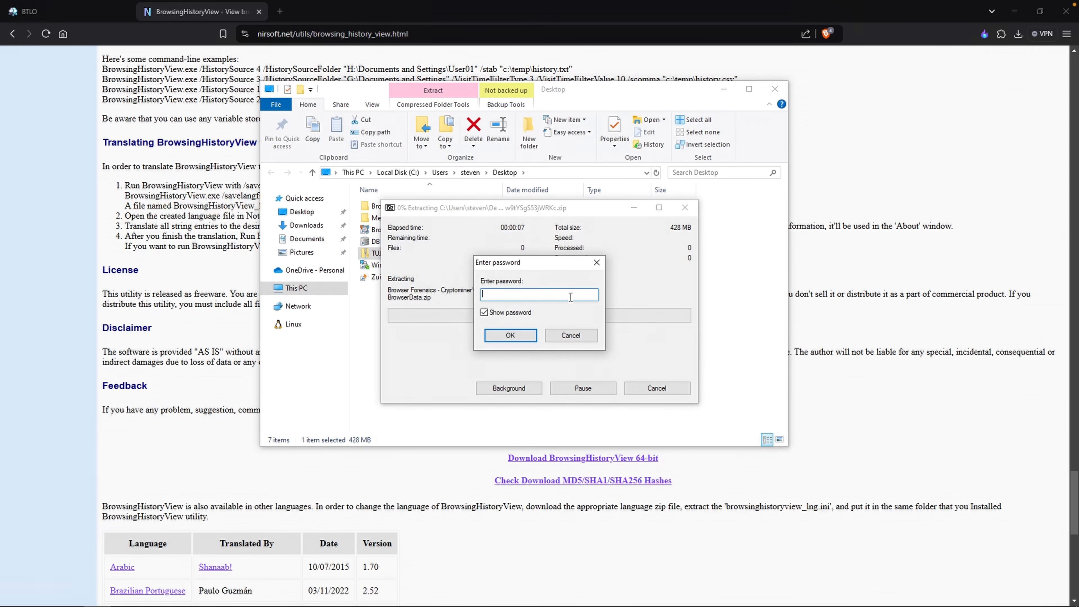
{"action": "left_click", "coordinate": [84, 13]}
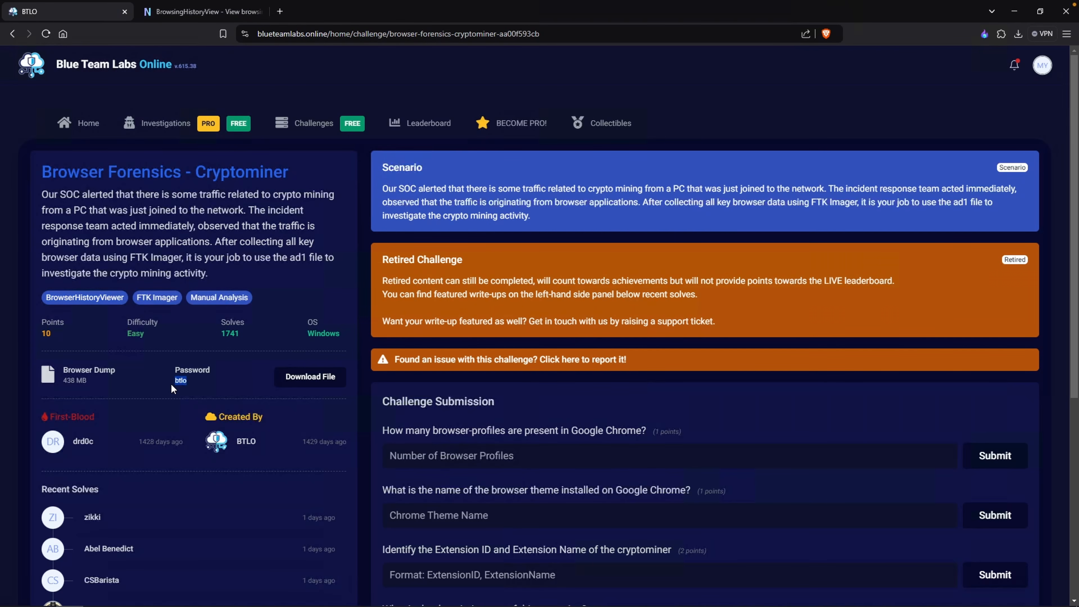
{"action": "key", "text": "alt+Tab"}
{"action": "type", "text": "btlo"}
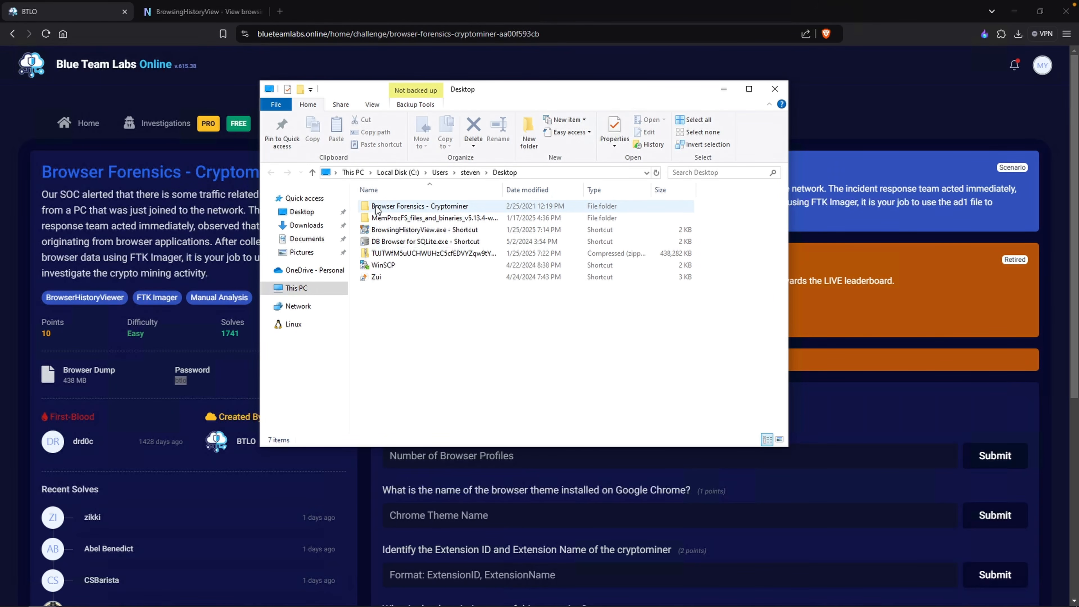
Extract BrowserData.zip inside the Browser Forensics - Cryptominer folder with 7-Zip and open the extracted BrowserData folder
{"action": "double_click", "coordinate": [437, 206]}
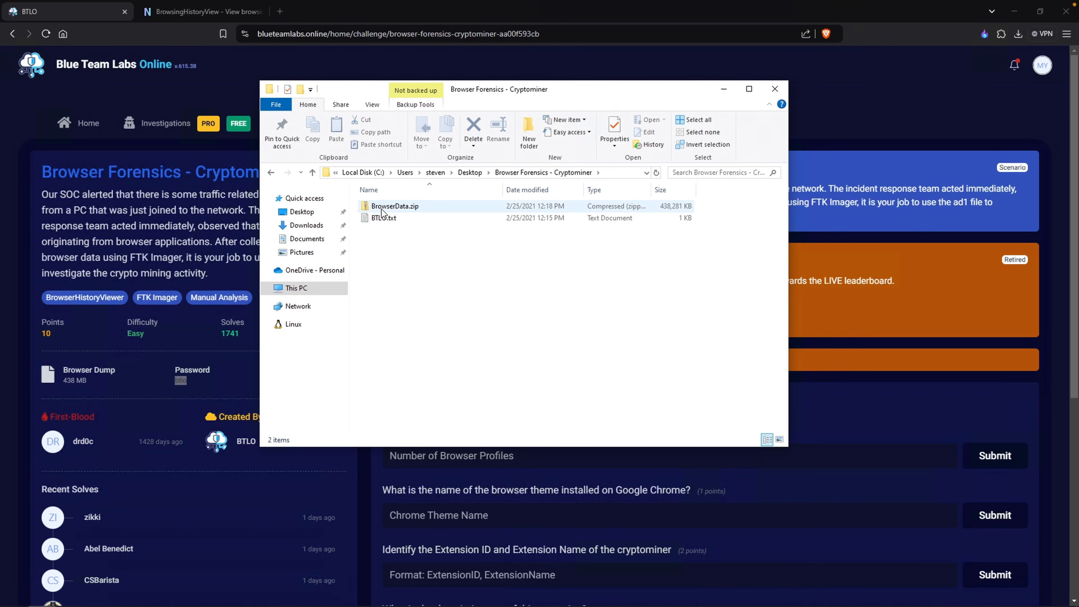
{"action": "left_click", "coordinate": [382, 210]}
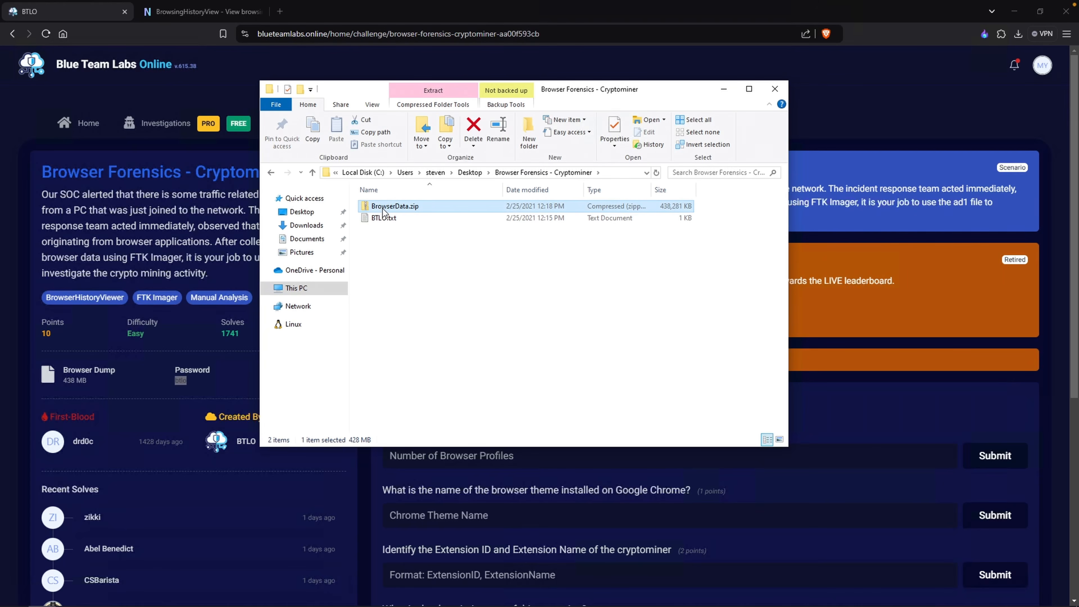
{"action": "right_click", "coordinate": [385, 213]}
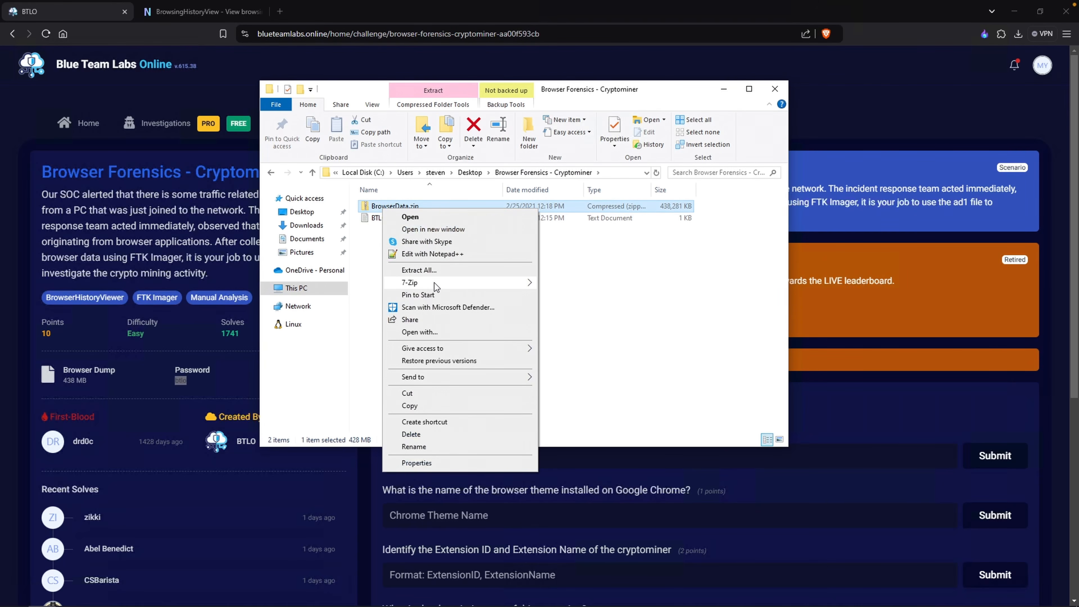
{"action": "mouse_move", "coordinate": [433, 283]}
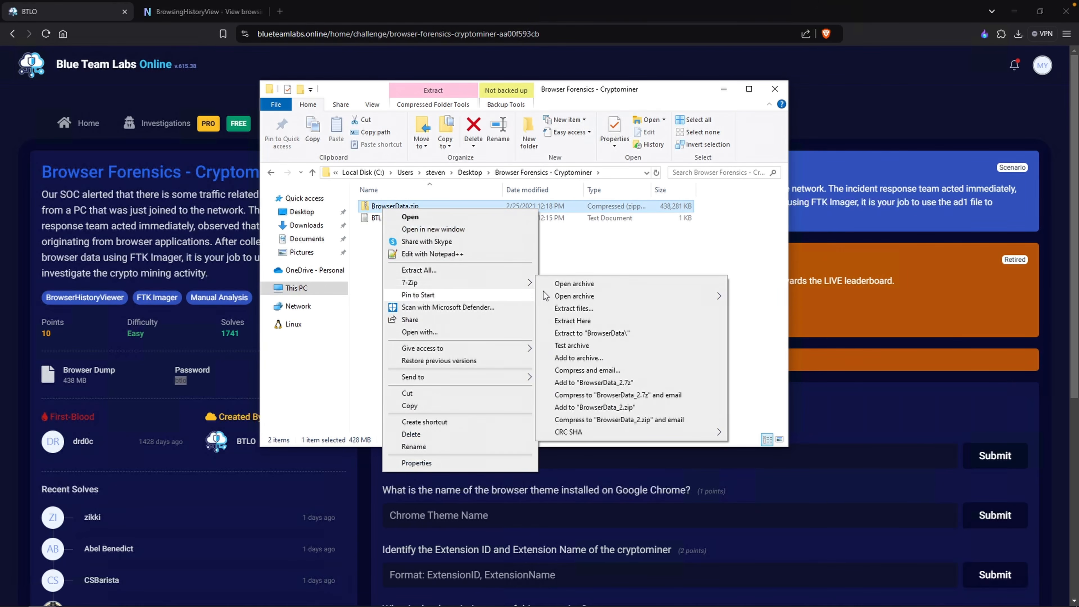
{"action": "left_click", "coordinate": [568, 324]}
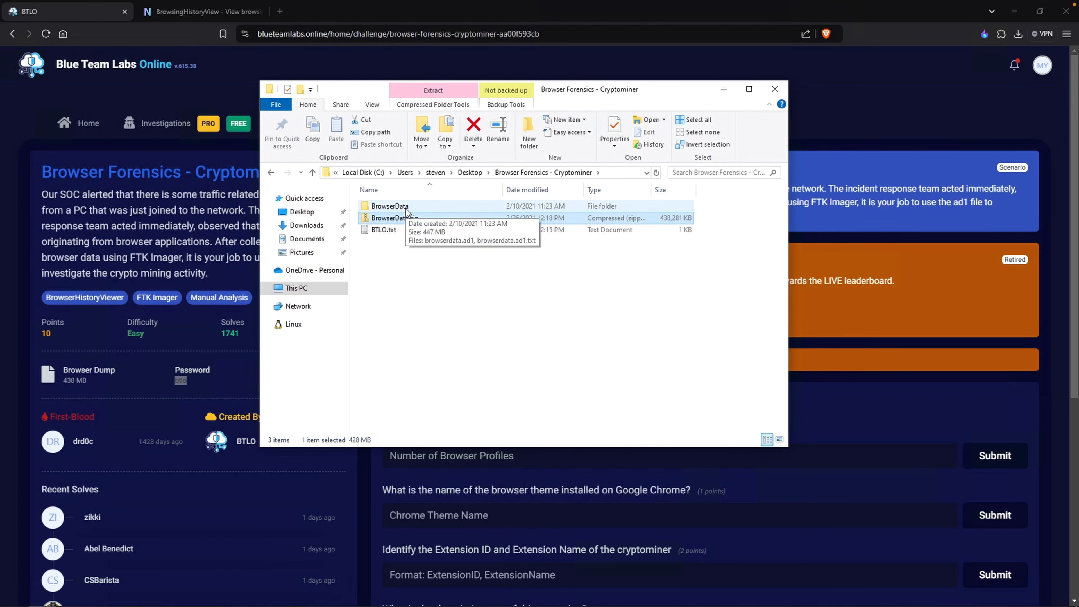
{"action": "double_click", "coordinate": [406, 207]}
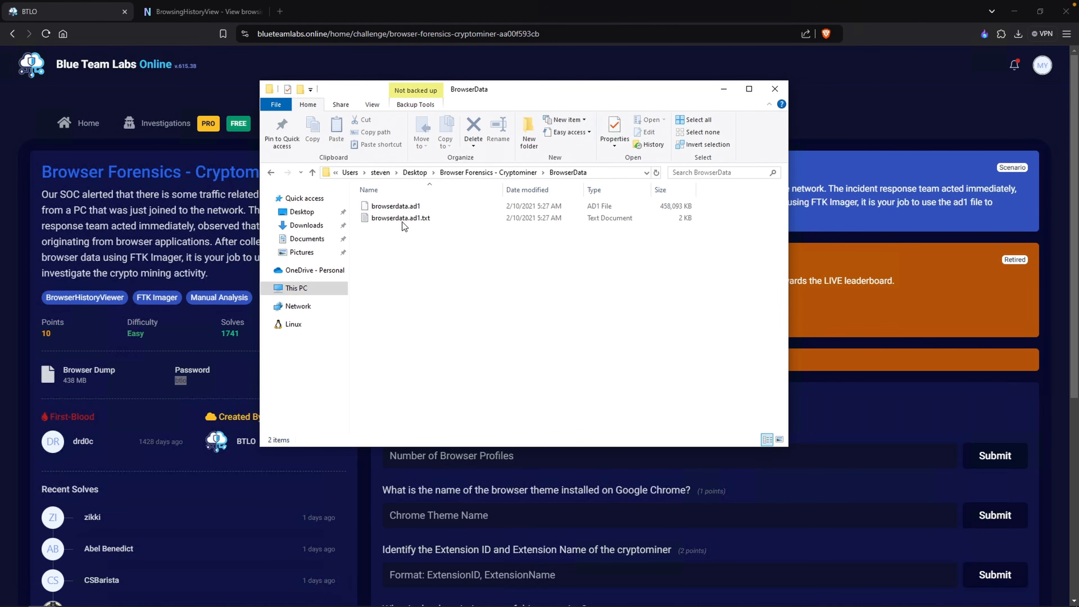
{"action": "double_click", "coordinate": [427, 208]}
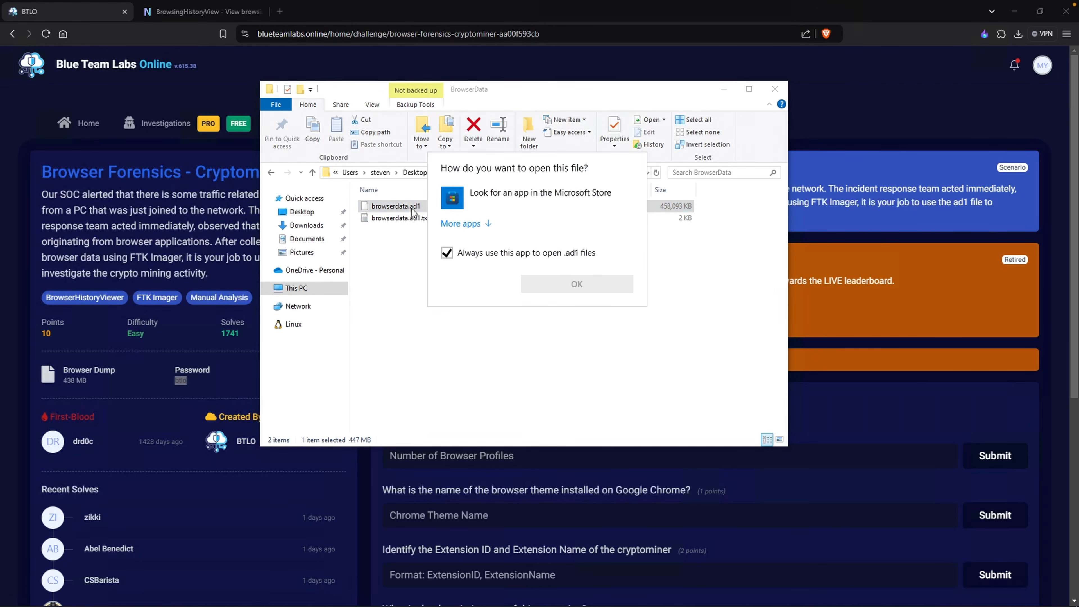
{"action": "left_click", "coordinate": [459, 226]}
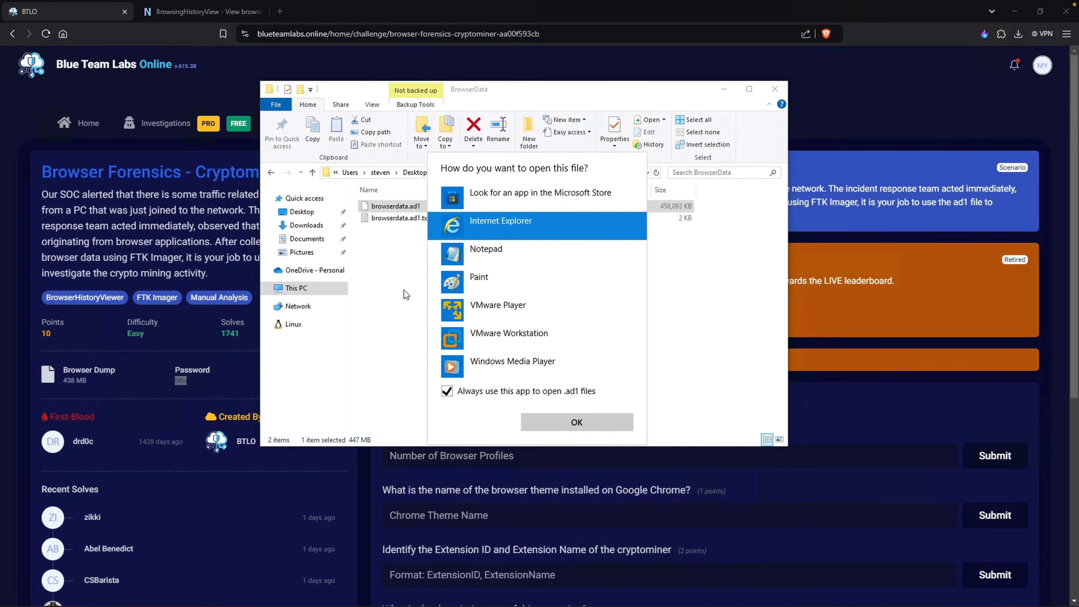
{"action": "key", "text": "Escape"}
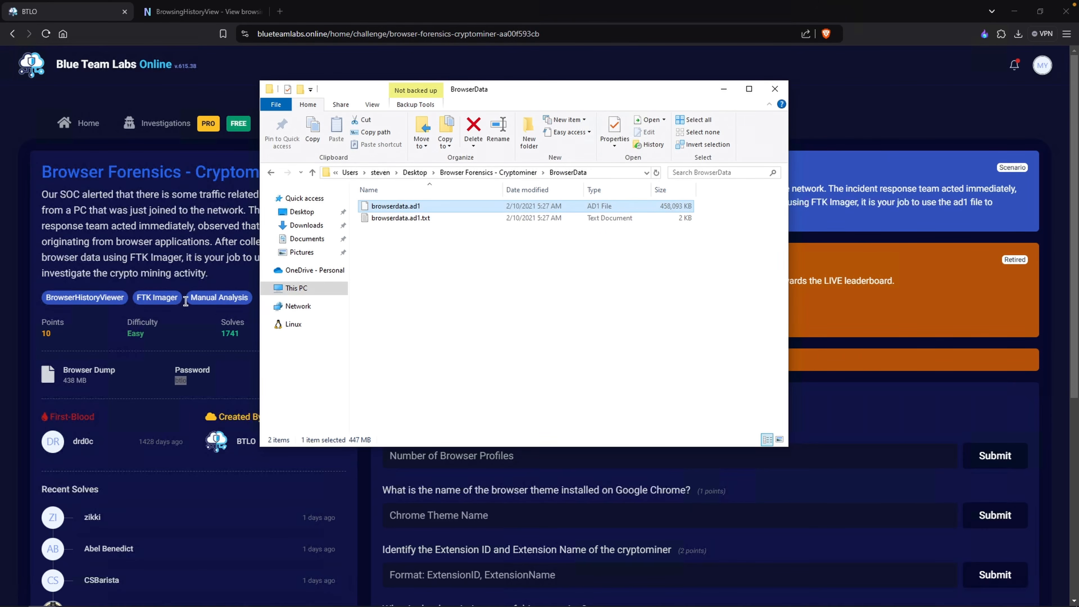
Search the web for "ftk imager" in a new tab and open Exterro's FTK Imager 4.7.3.81 download page
{"action": "left_click", "coordinate": [281, 13]}
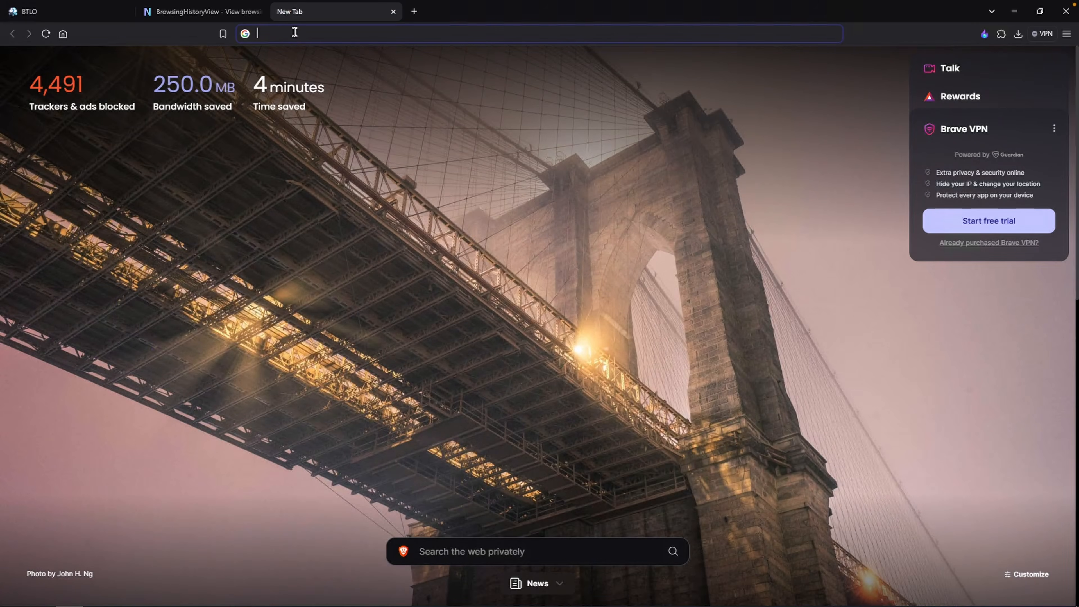
{"action": "type", "text": "ftk imager"}
{"action": "key", "text": "Return"}
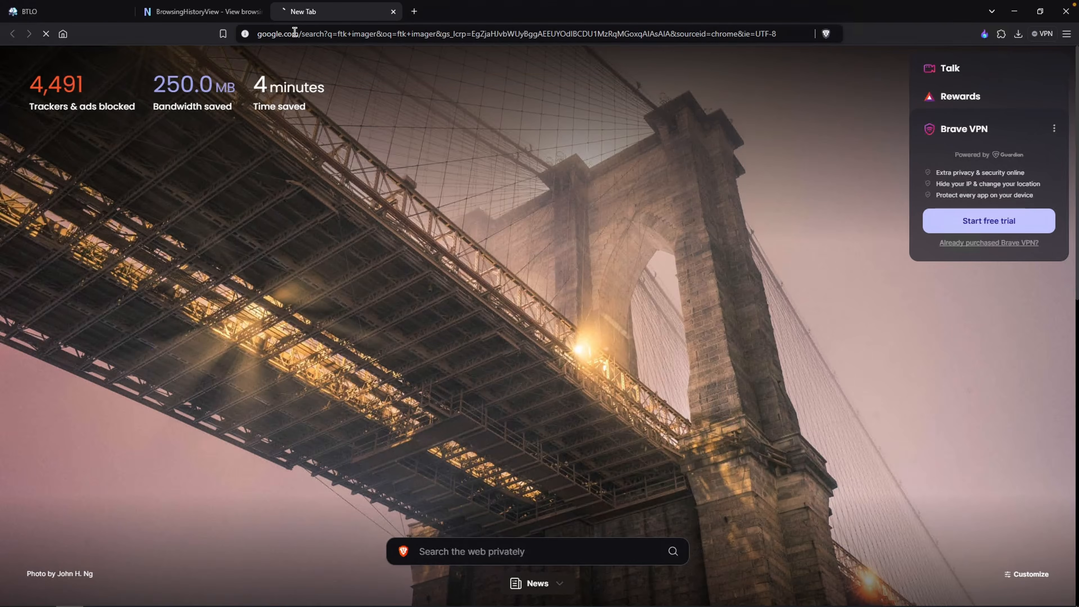
{"action": "left_click_drag", "start_coordinate": [260, 263], "coordinate": [129, 263]}
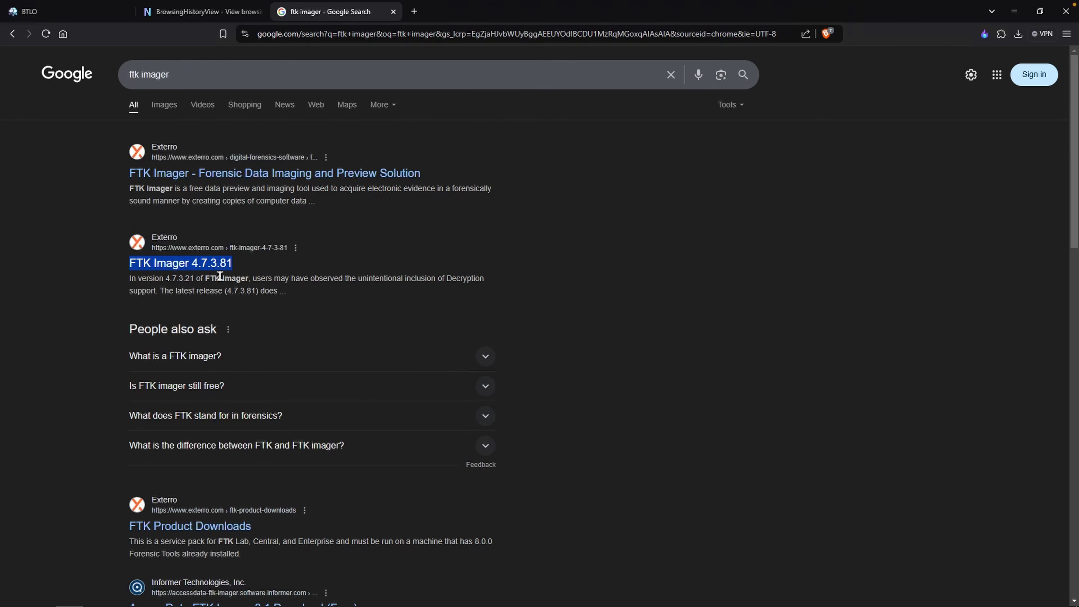
{"action": "left_click", "coordinate": [225, 267]}
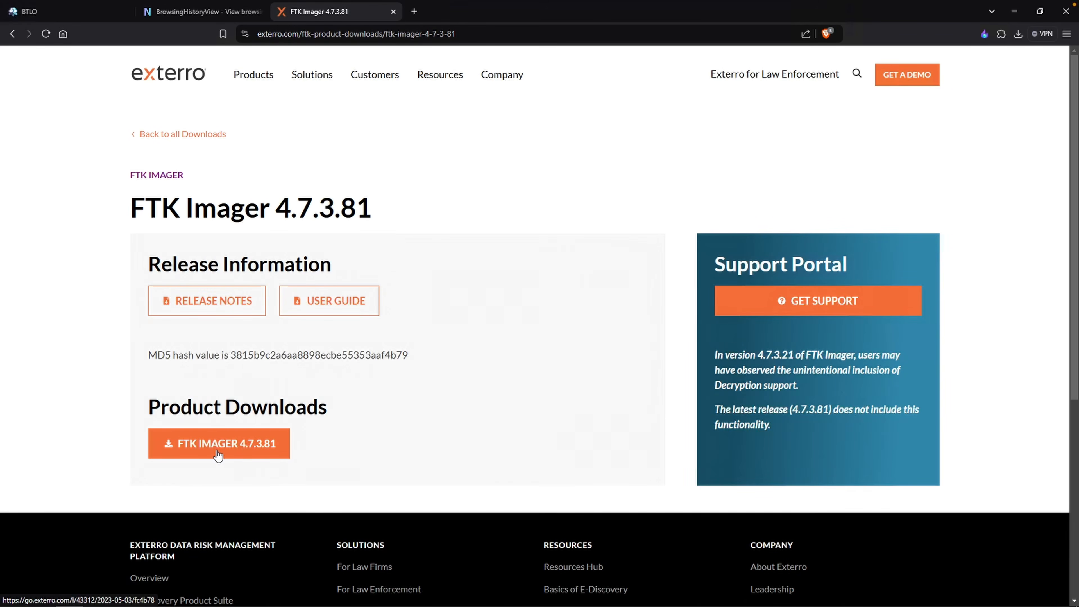
Open the FTK Imager 4.7.3.81 download link and review the form required to download FTK Imager 4.7
{"action": "left_click", "coordinate": [230, 455]}
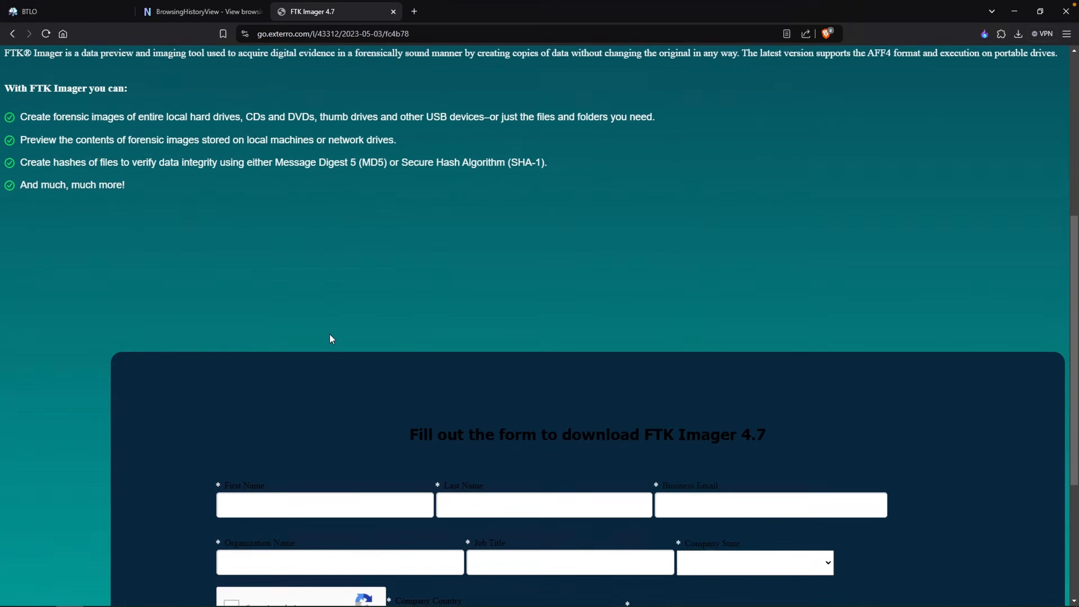
{"action": "scroll", "coordinate": [331, 338], "scroll_direction": "down", "scroll_amount": 3}
{"action": "left_click_drag", "start_coordinate": [396, 304], "coordinate": [770, 303]}
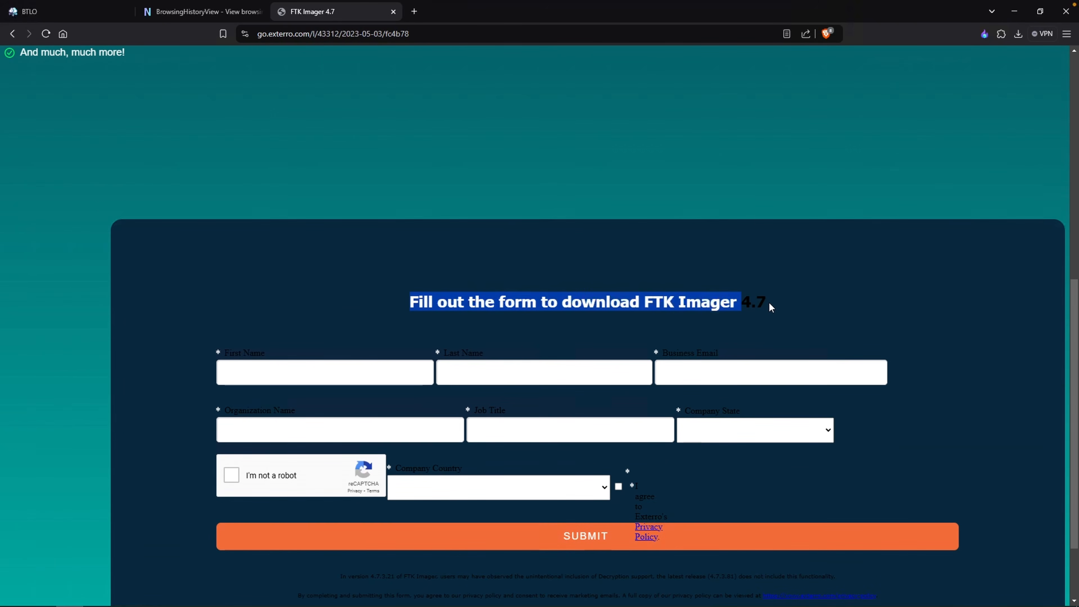
{"action": "left_click", "coordinate": [769, 303]}
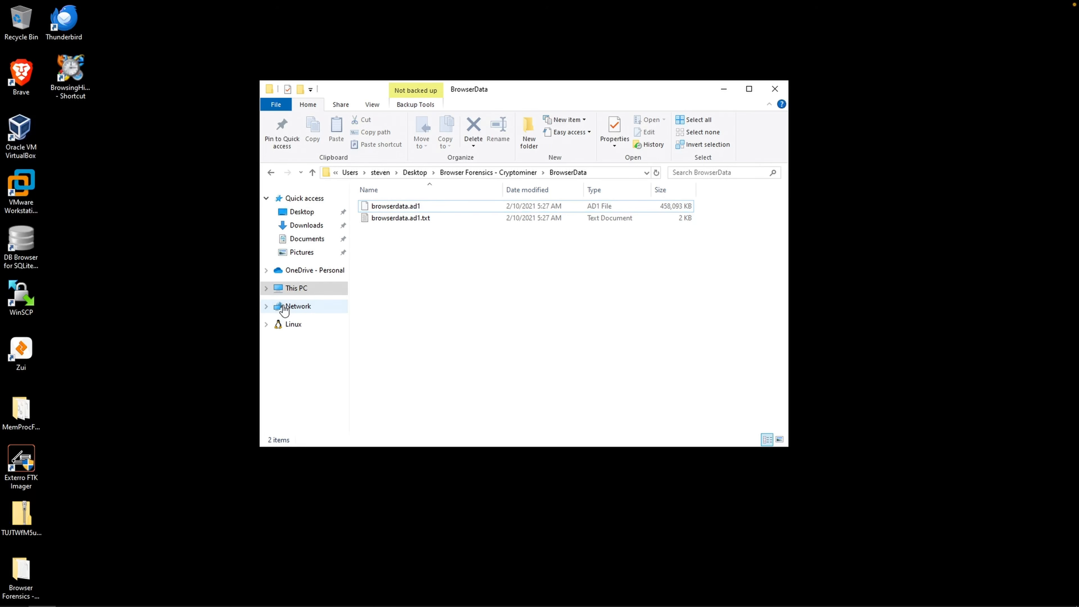
Launch Exterro FTK Imager from the desktop and start adding an evidence item with Image File as the source type
{"action": "double_click", "coordinate": [22, 468]}
{"action": "left_click", "coordinate": [482, 373]}
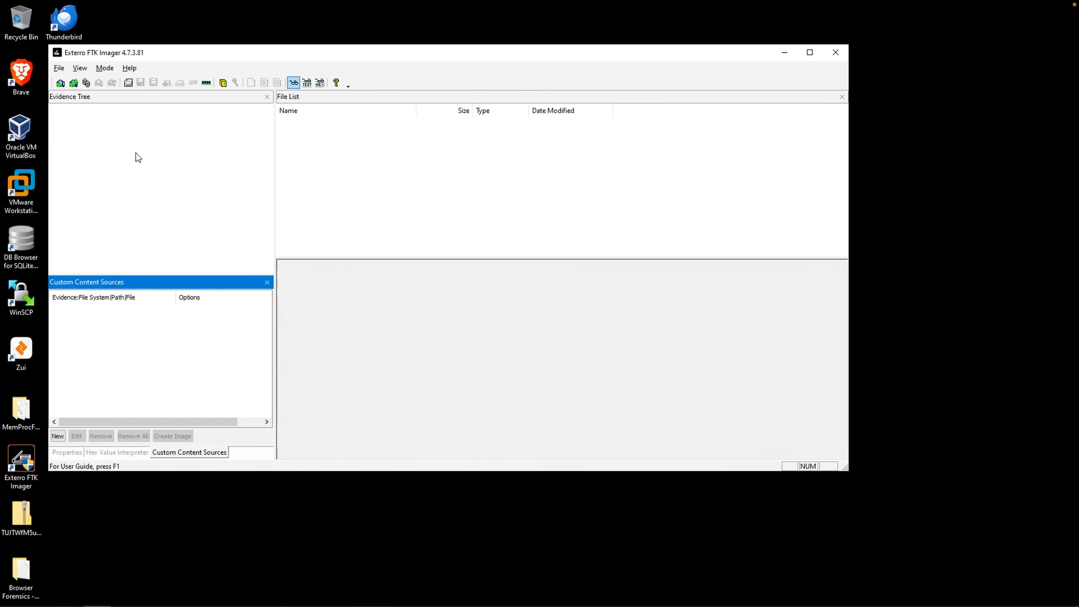
{"action": "left_click", "coordinate": [58, 69]}
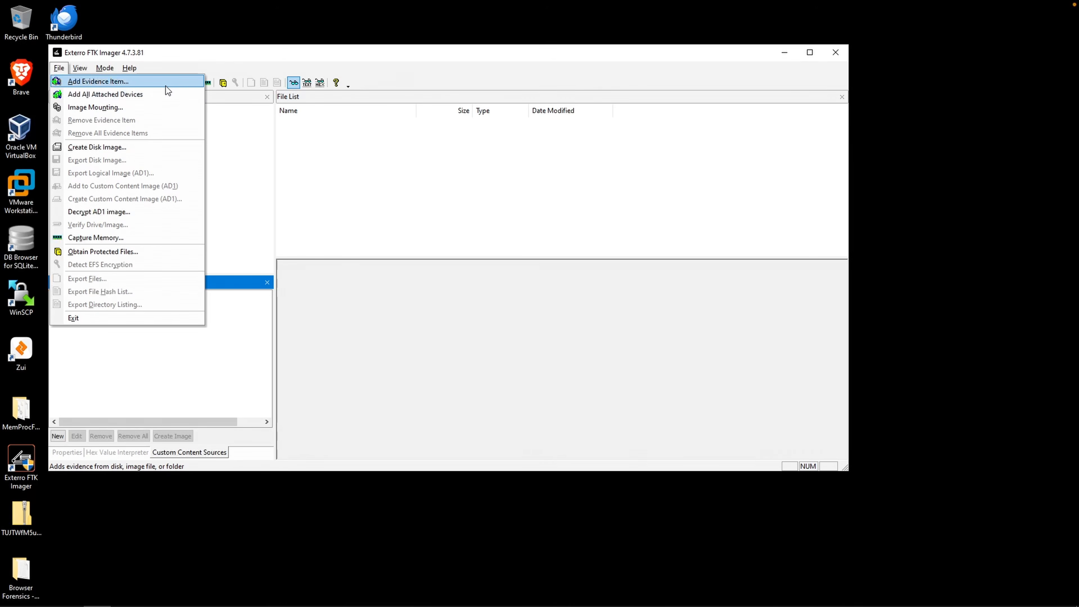
{"action": "left_click", "coordinate": [168, 85]}
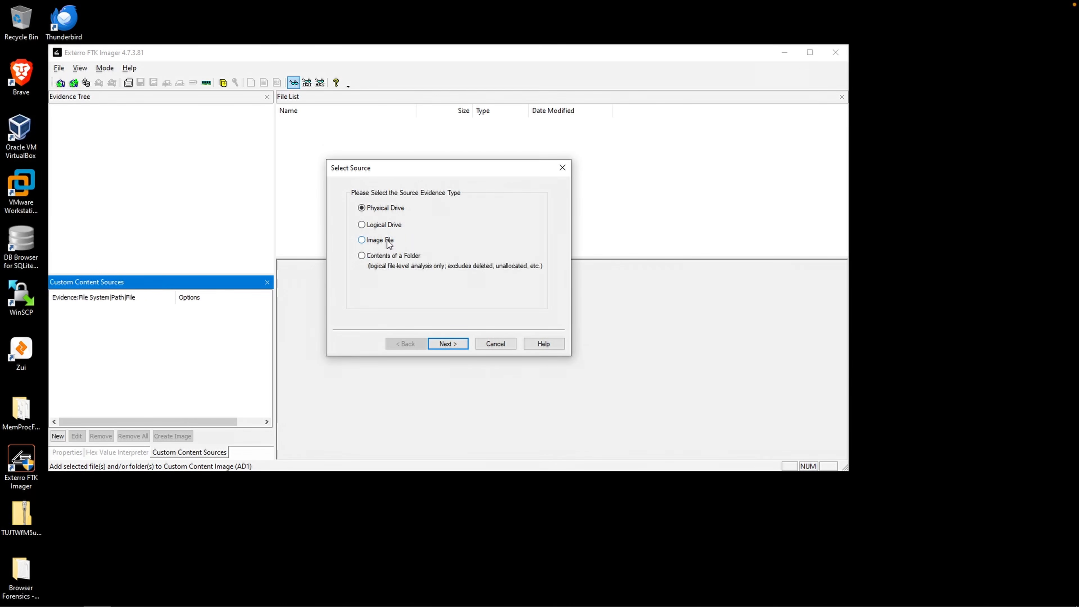
{"action": "left_click", "coordinate": [362, 241]}
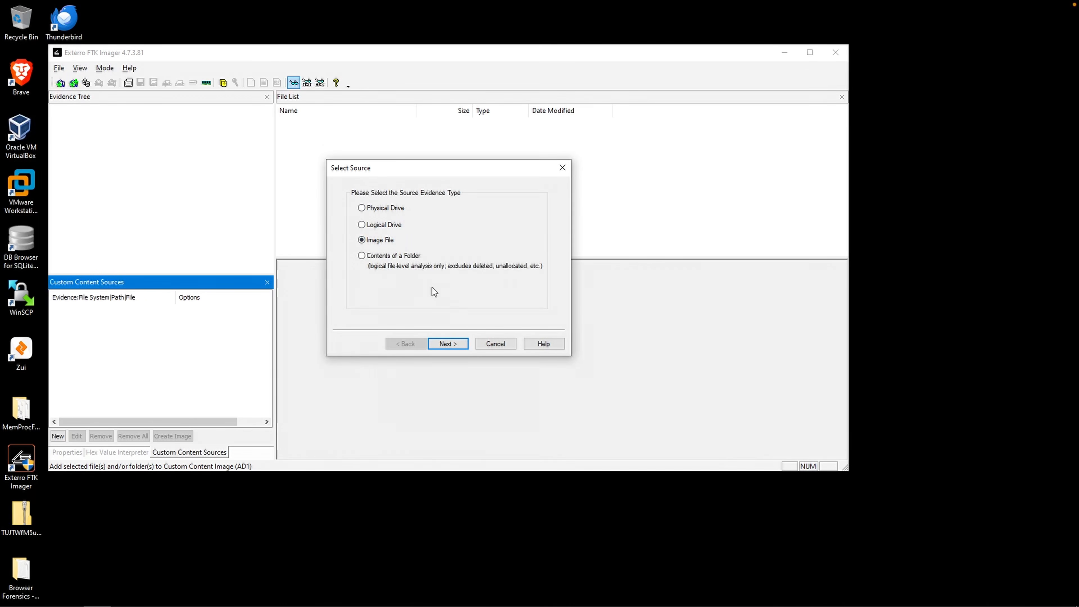
{"action": "left_click", "coordinate": [448, 344]}
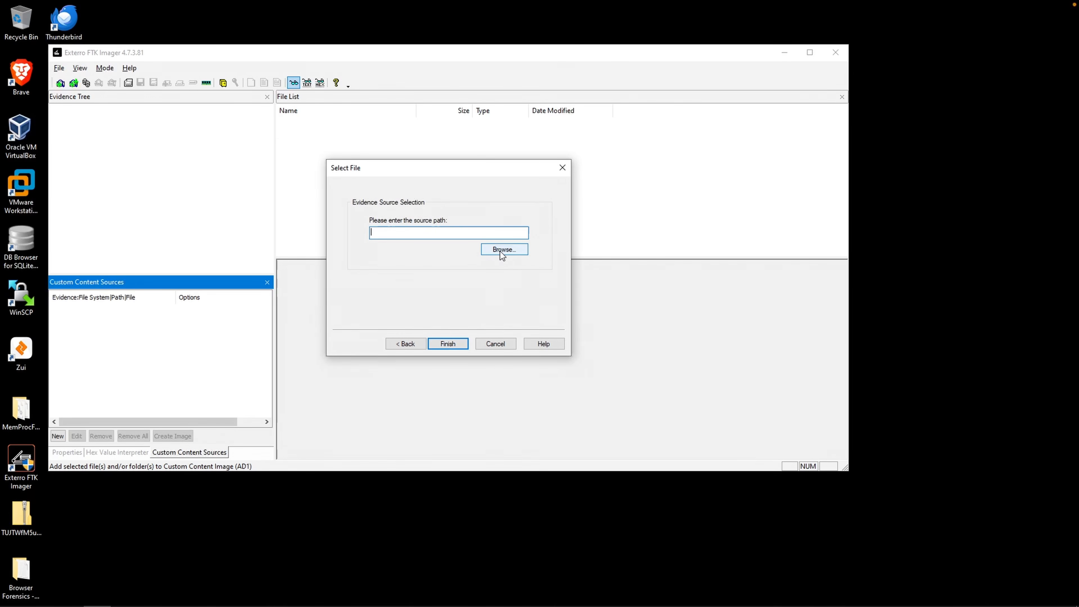
Load browserdata.ad1 from the BrowserData folder inside Browser Forensics - Cryptominer as the evidence source
{"action": "left_click", "coordinate": [502, 250]}
{"action": "double_click", "coordinate": [461, 256]}
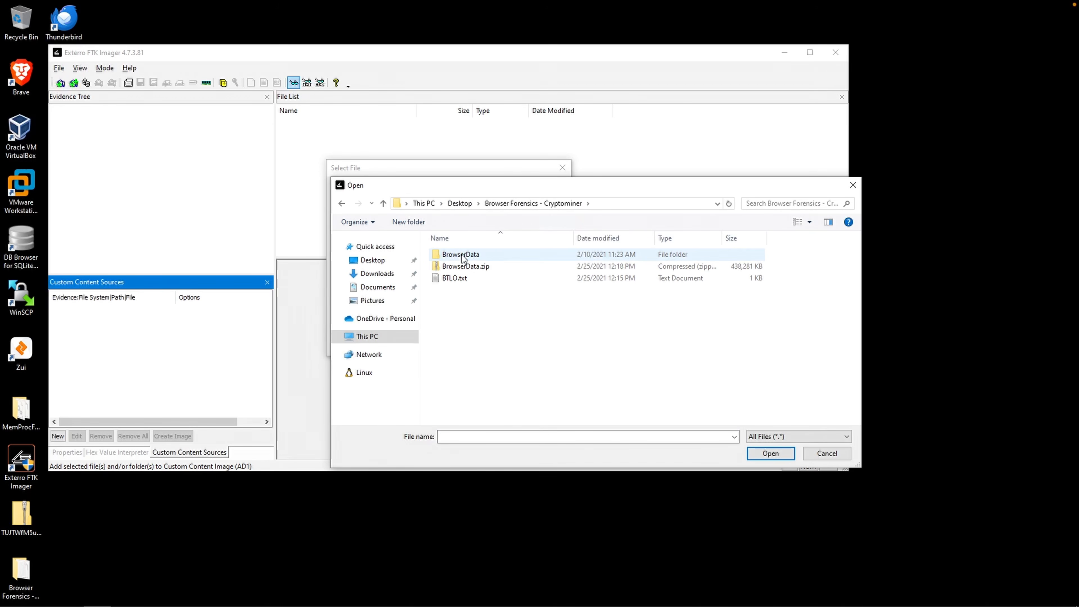
{"action": "double_click", "coordinate": [461, 255]}
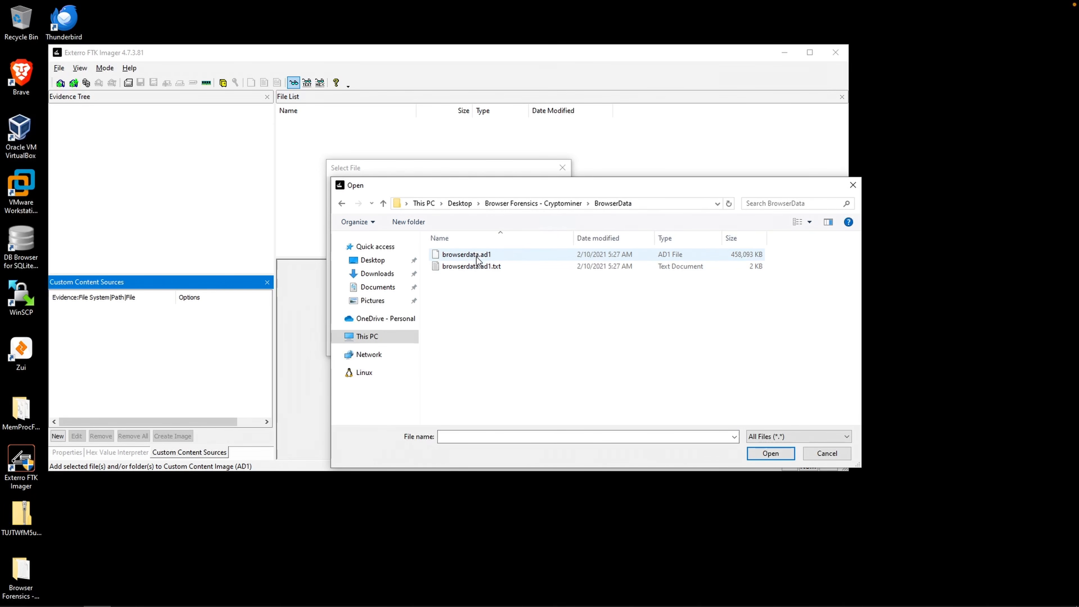
{"action": "left_click", "coordinate": [488, 257]}
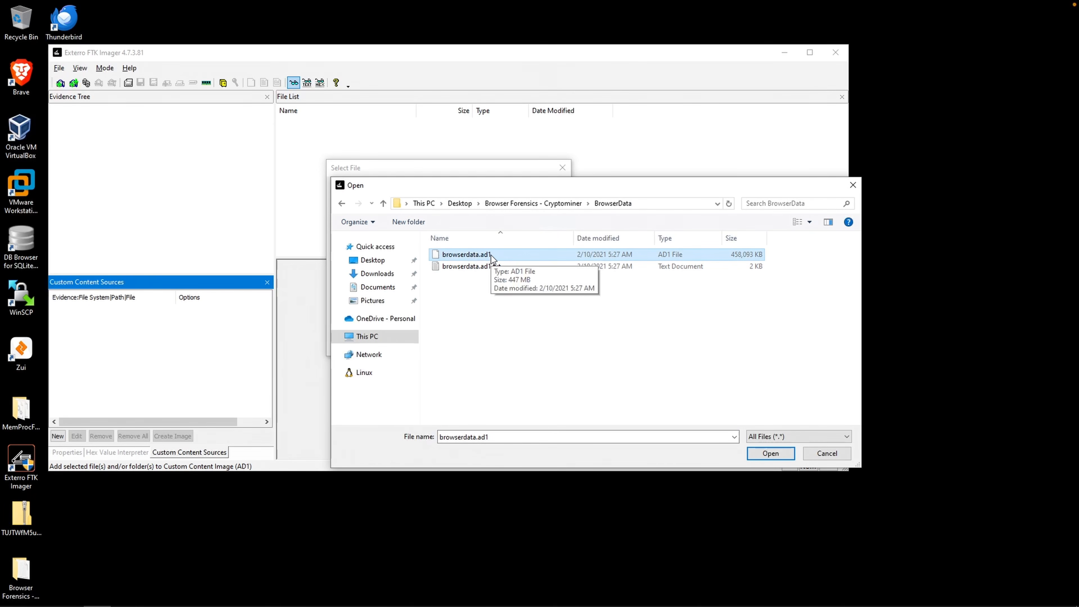
{"action": "double_click", "coordinate": [491, 255]}
{"action": "left_click", "coordinate": [463, 345]}
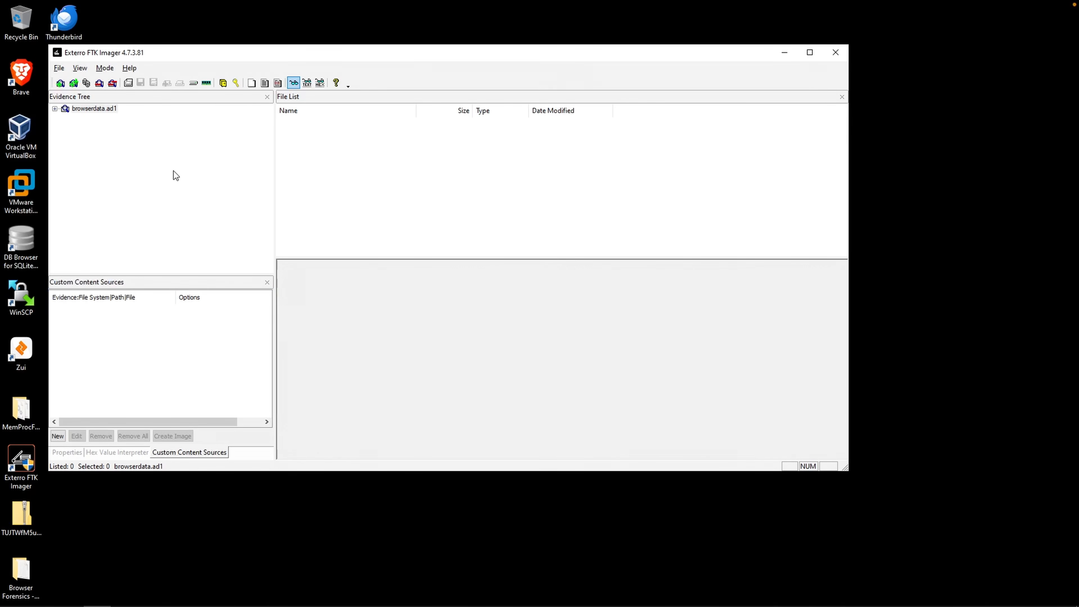
Maximize the FTK Imager window and expand browserdata.ad1 in the evidence tree down to the Users folder
{"action": "left_click", "coordinate": [808, 53]}
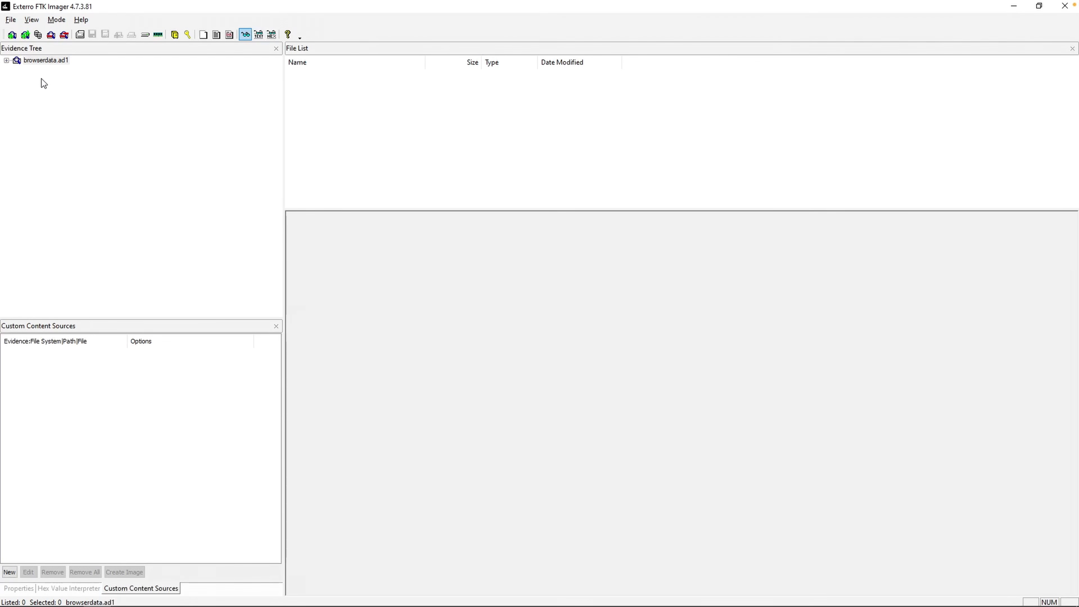
{"action": "left_click", "coordinate": [7, 60]}
{"action": "left_click", "coordinate": [17, 69]}
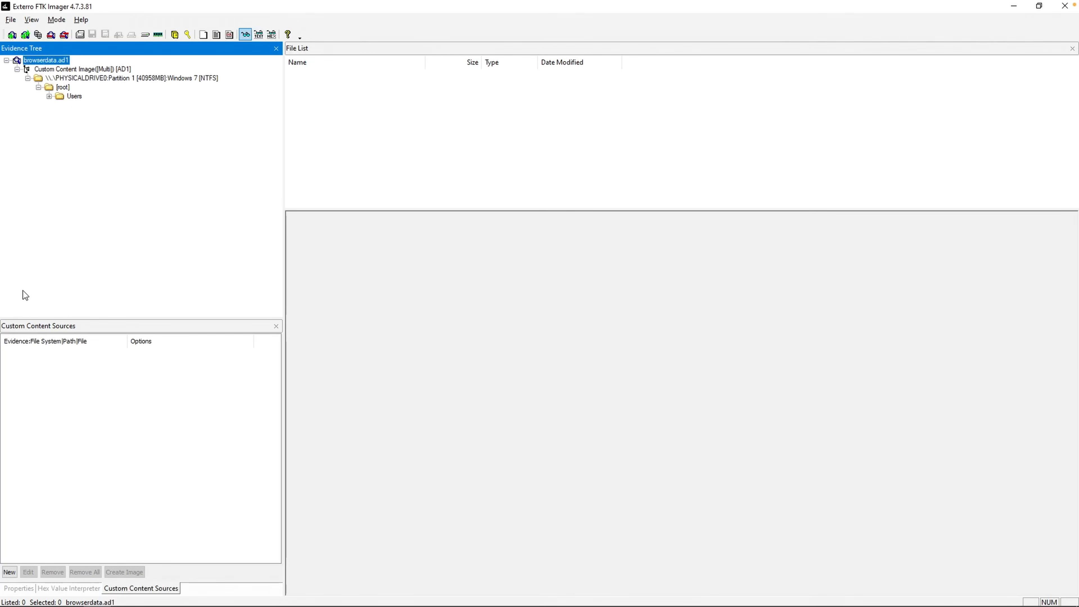
Switch to File Explorer and open C:\Users on the local disk to compare it with the image's folder structure
{"action": "left_click", "coordinate": [75, 595]}
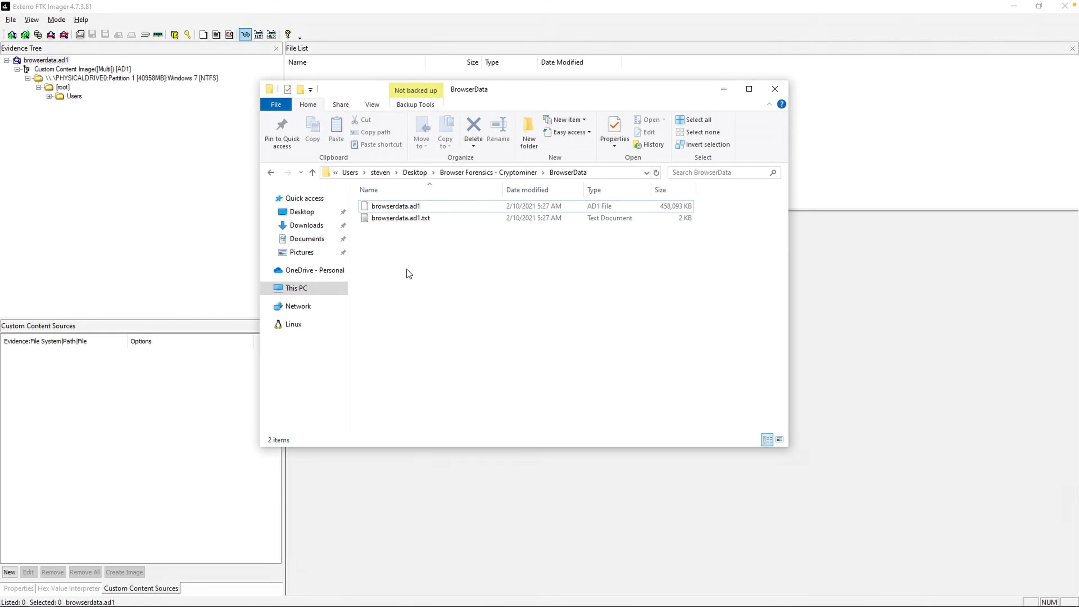
{"action": "left_click", "coordinate": [297, 288]}
{"action": "double_click", "coordinate": [410, 319]}
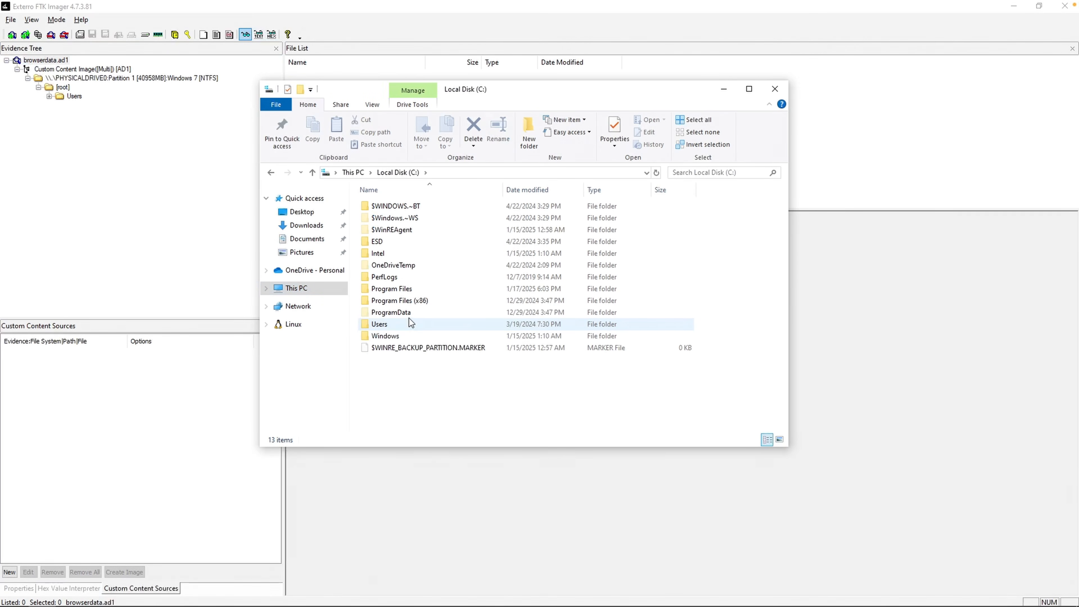
{"action": "double_click", "coordinate": [401, 324]}
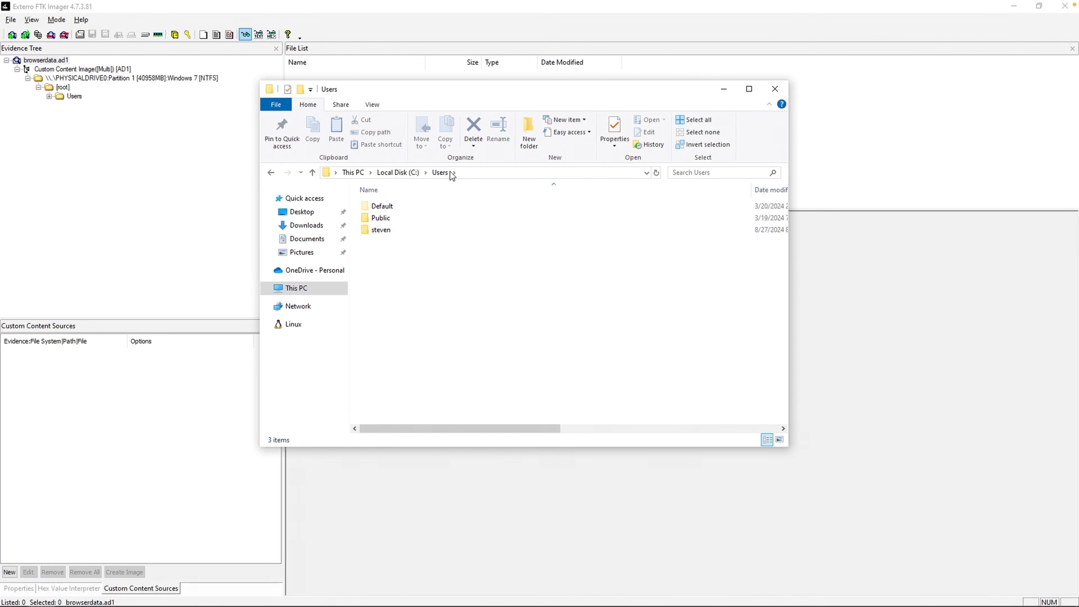
Return to FTK Imager, expand Users, IEUser and AppData in the evidence tree, and list the contents of Local and Roaming
{"action": "left_click", "coordinate": [75, 97]}
{"action": "left_click", "coordinate": [49, 97]}
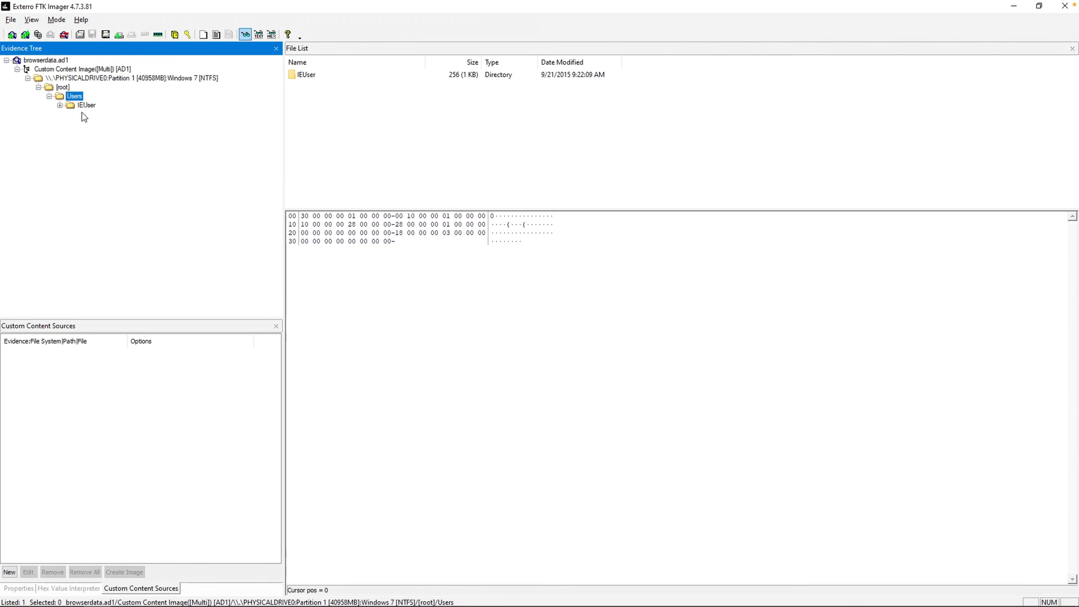
{"action": "left_click", "coordinate": [60, 105]}
{"action": "left_click", "coordinate": [98, 115]}
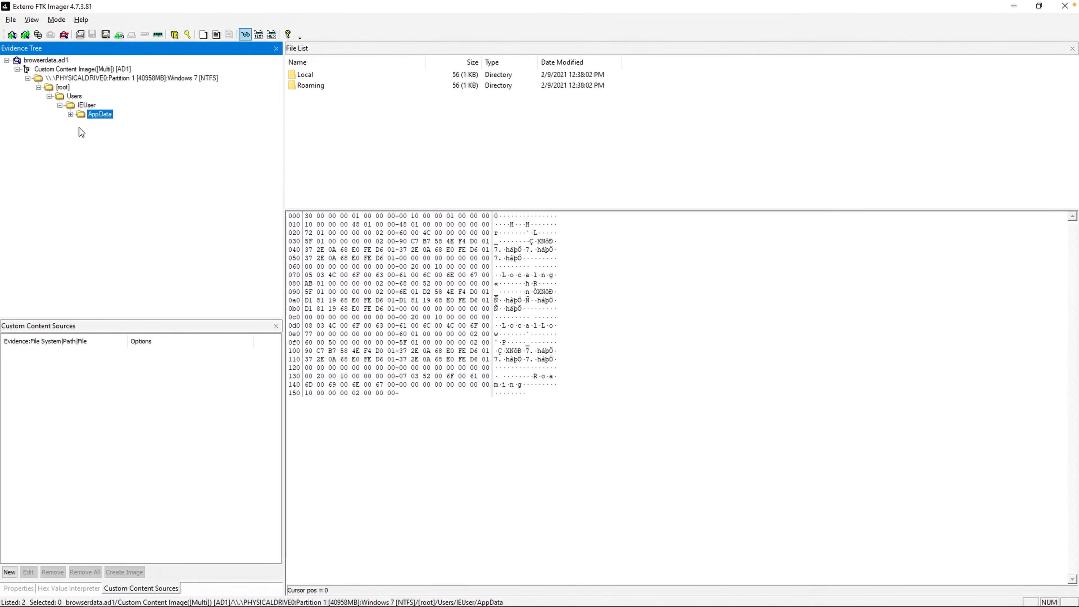
{"action": "left_click", "coordinate": [70, 115]}
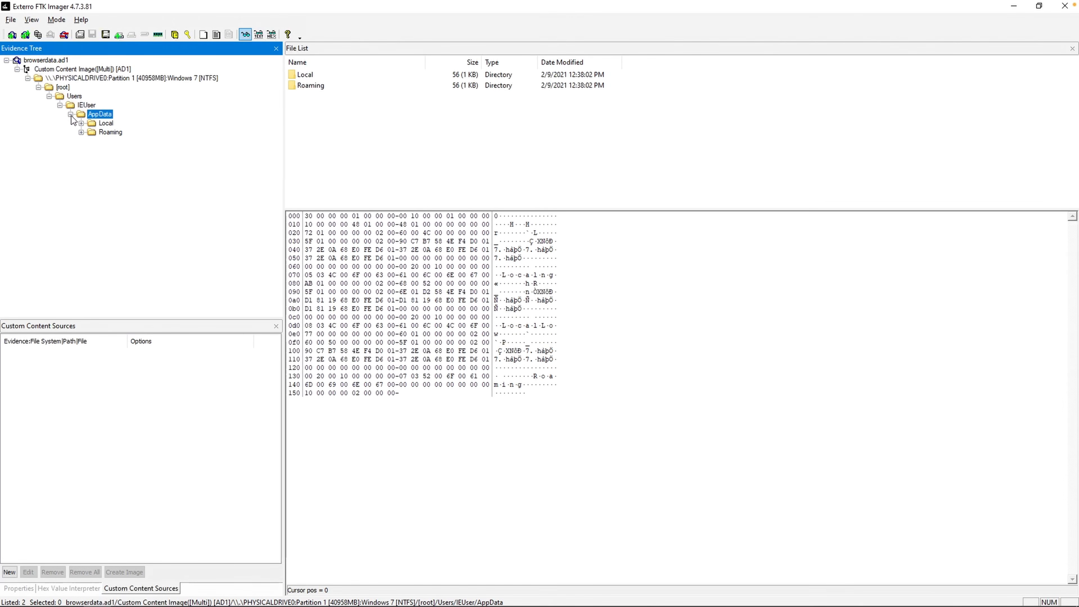
{"action": "left_click", "coordinate": [112, 124]}
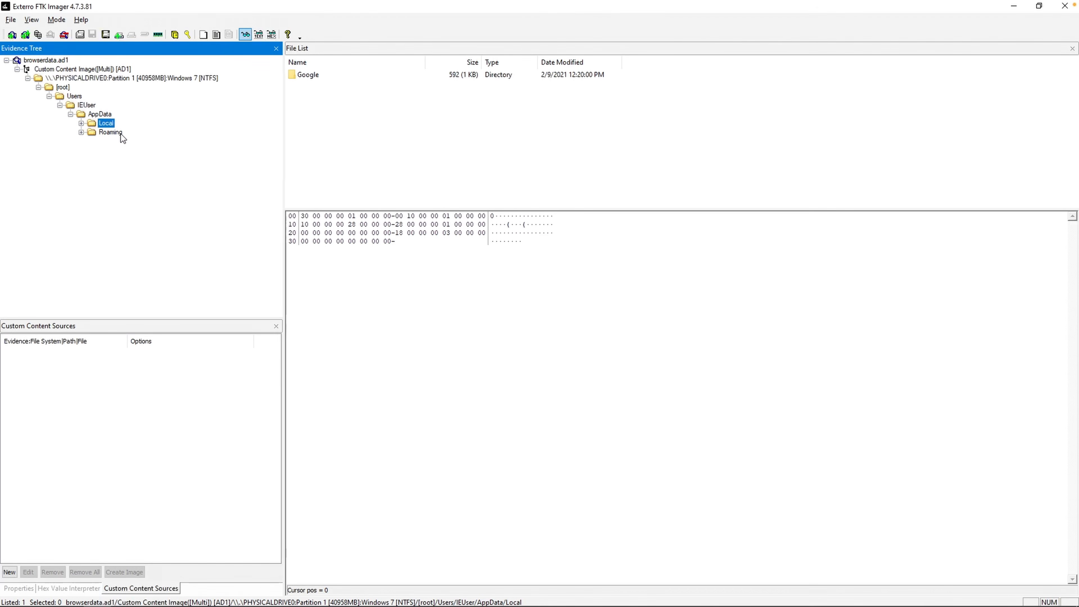
{"action": "left_click", "coordinate": [120, 134]}
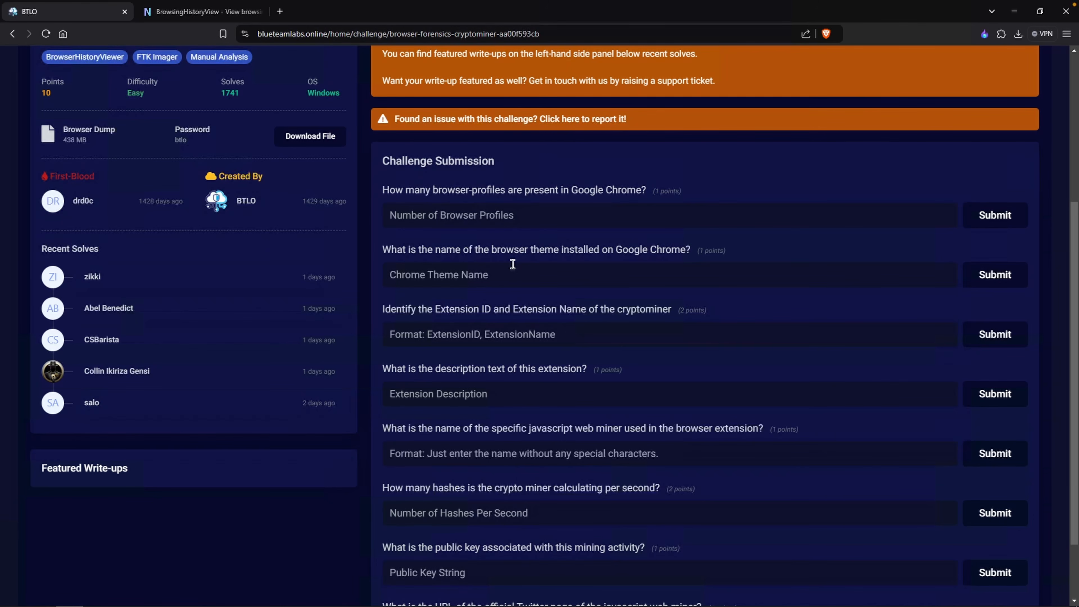
Search the web in a new browser tab for "Where are google chrome profiles stored?" and find the path in the featured answer
{"action": "left_click", "coordinate": [280, 11]}
{"action": "type", "text": "Where are google"}
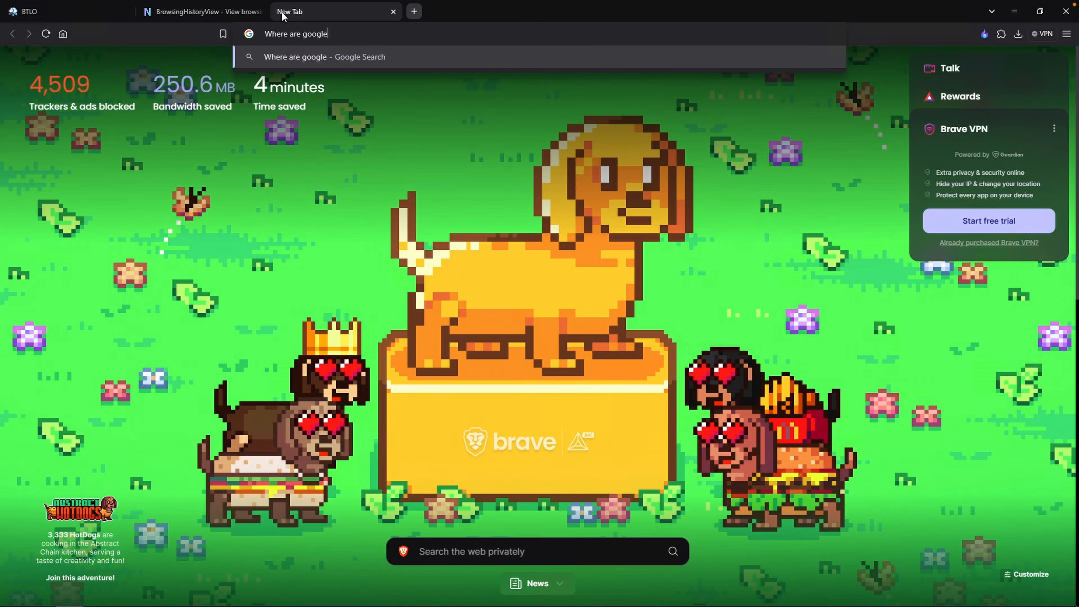
{"action": "type", "text": " chrome profiles stored?"}
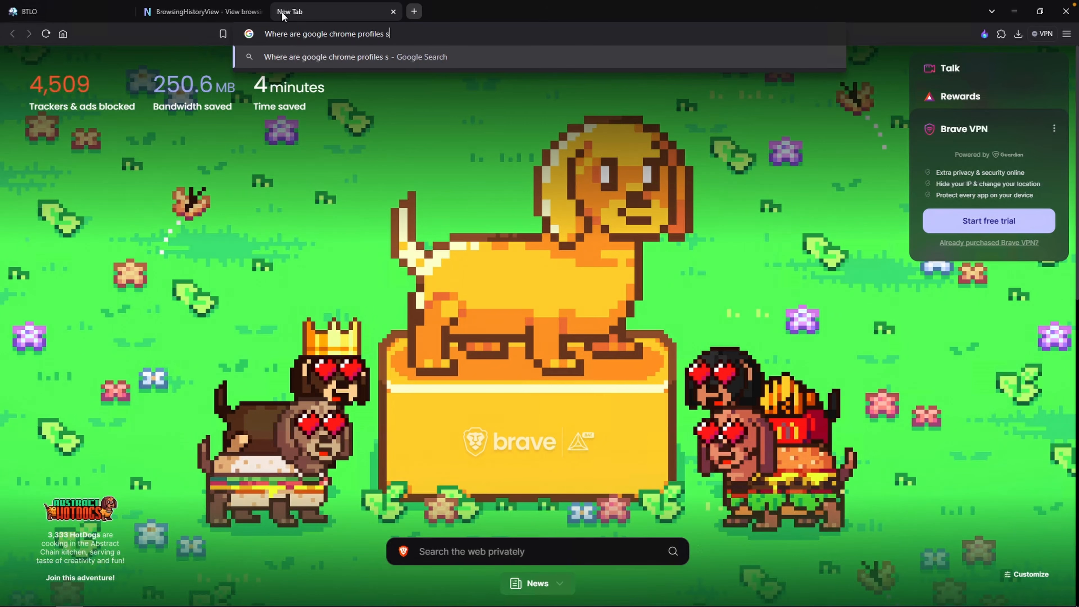
{"action": "key", "text": "Return"}
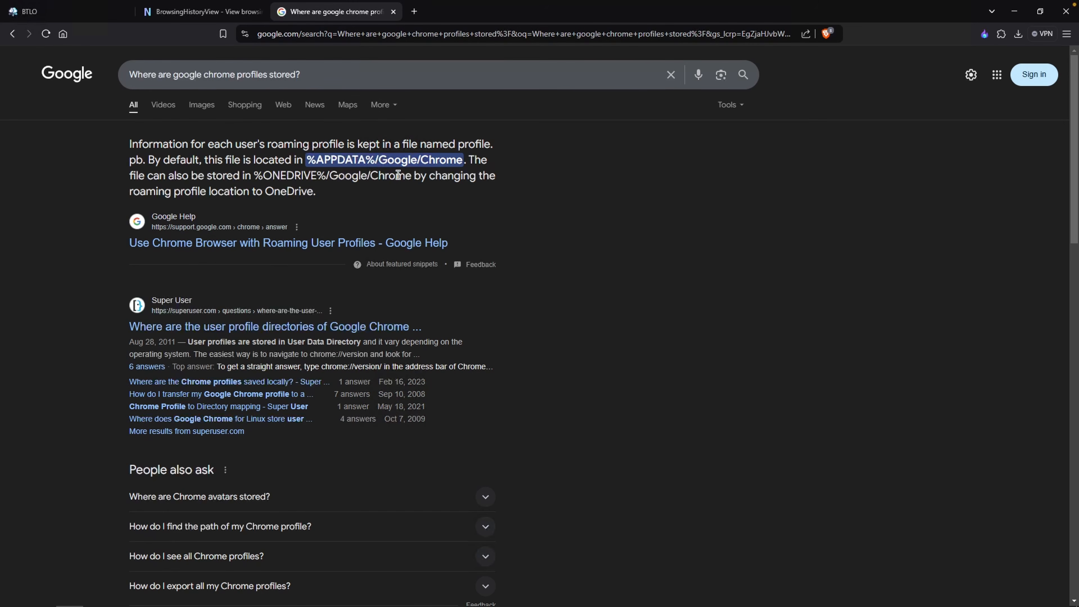
{"action": "left_click_drag", "start_coordinate": [376, 161], "coordinate": [310, 158]}
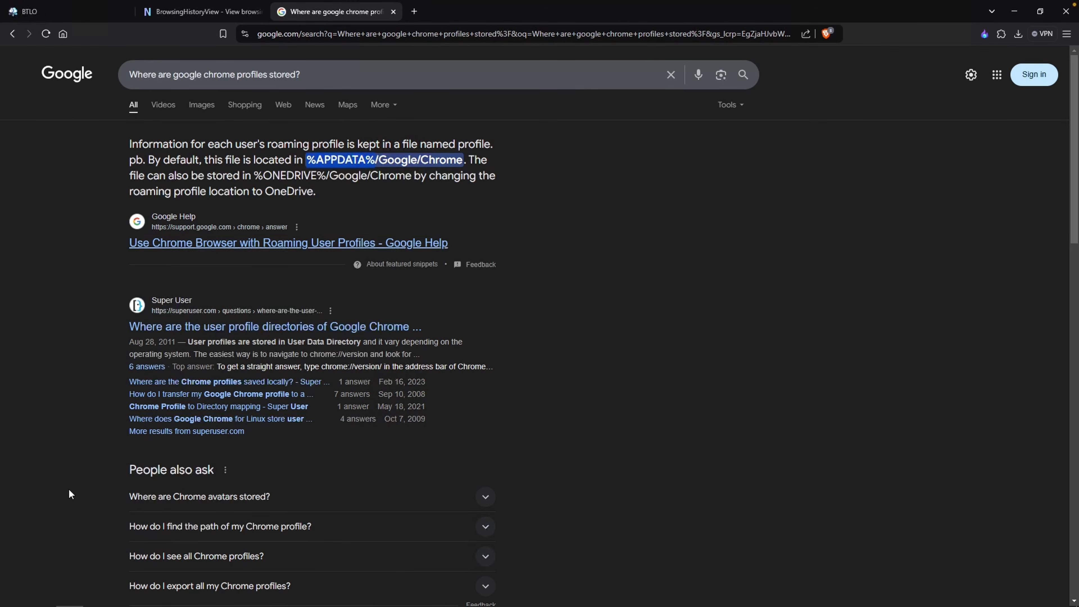
Switch to File Explorer, go to %APPDATA%, and show the full path of the folder it resolves to
{"action": "left_click", "coordinate": [43, 597]}
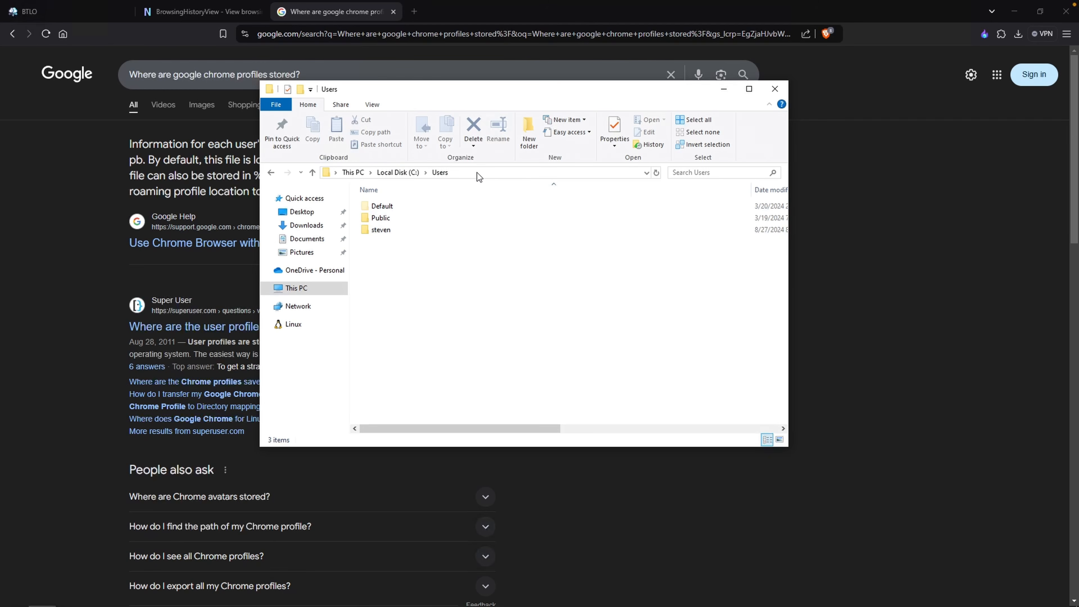
{"action": "left_click", "coordinate": [507, 172]}
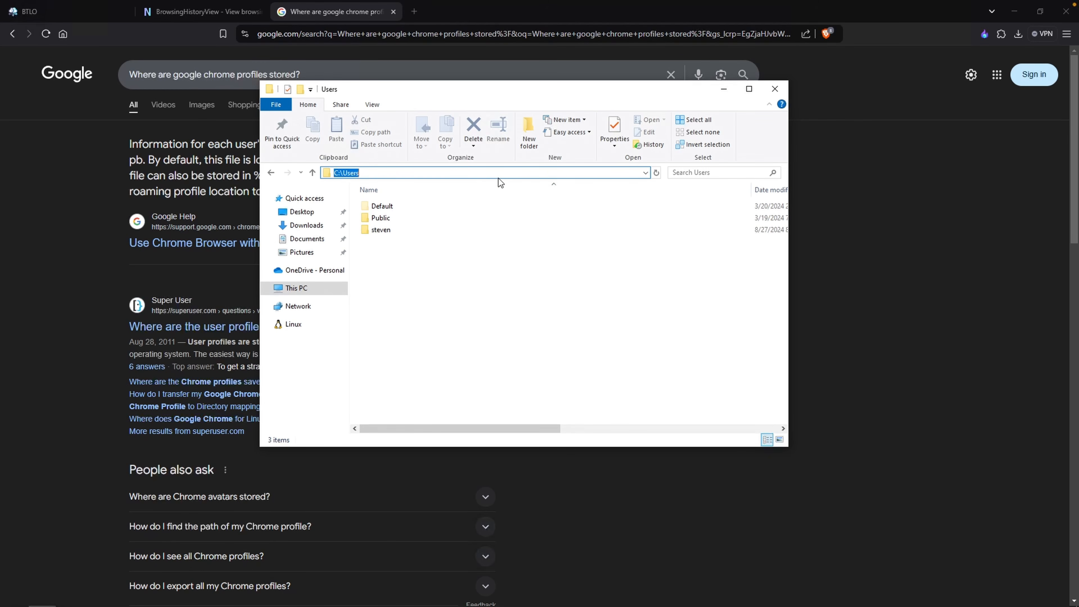
{"action": "type", "text": "%APPDATA%"}
{"action": "key", "text": "Return"}
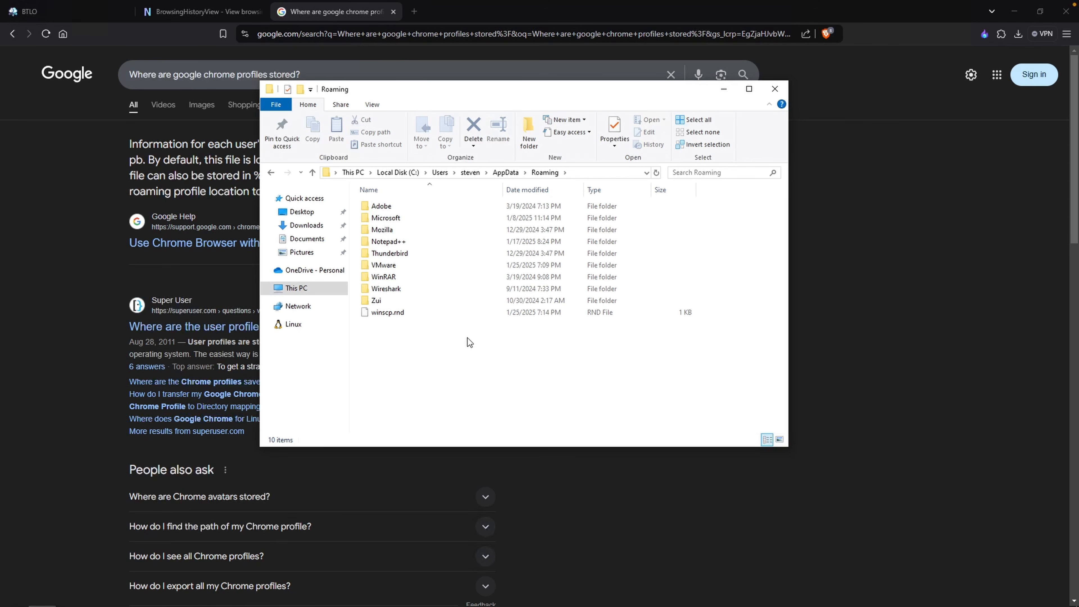
{"action": "left_click", "coordinate": [585, 171]}
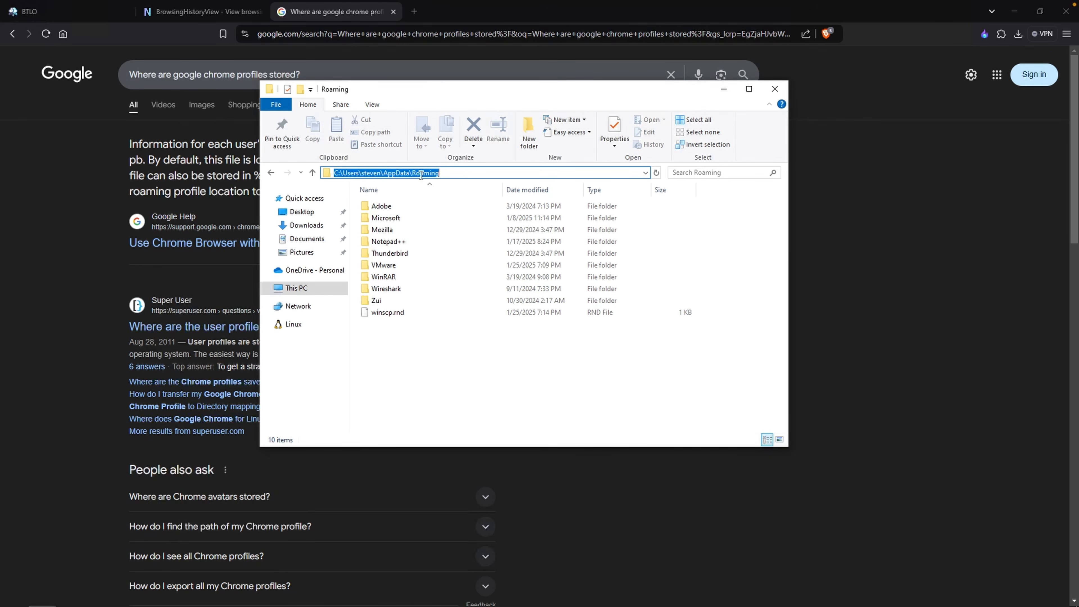
Reread the default profile location in the Google answer and compare it with the Roaming folder's contents in FTK Imager
{"action": "left_click", "coordinate": [181, 168]}
{"action": "left_click_drag", "start_coordinate": [156, 164], "coordinate": [378, 164]}
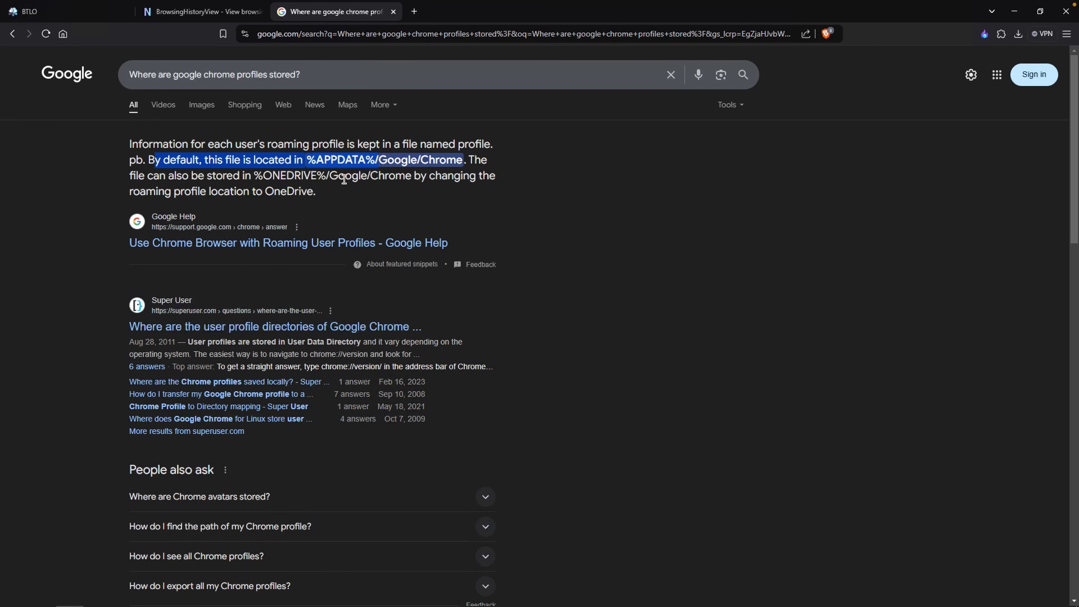
{"action": "mouse_move", "coordinate": [233, 606]}
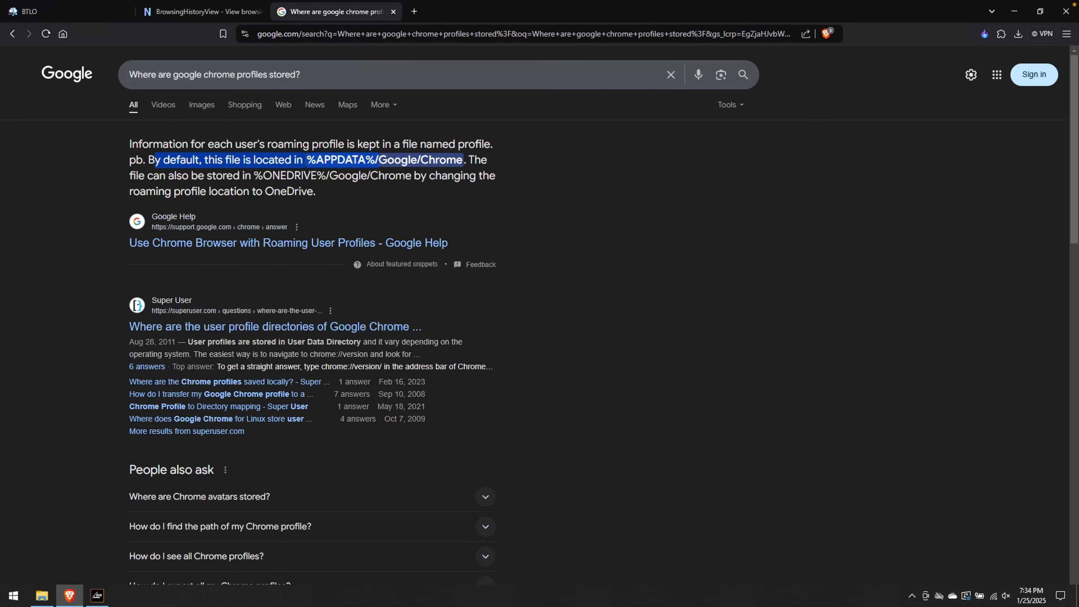
{"action": "left_click", "coordinate": [98, 596]}
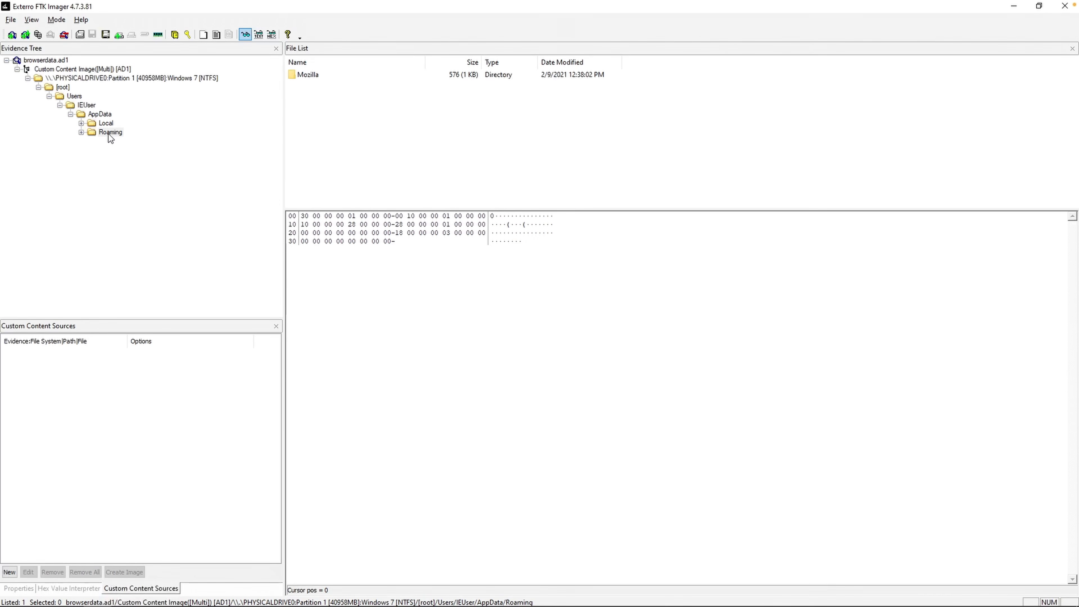
{"action": "left_click", "coordinate": [103, 133]}
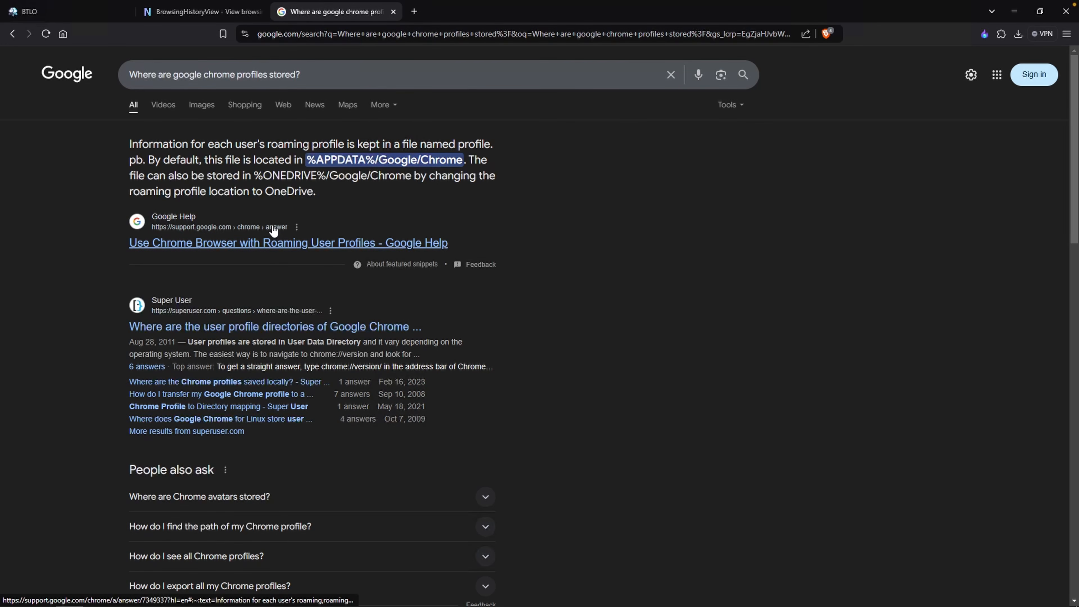
Refine the Google search to "Where are local google chrome profiles stored?" and look through the results for a folder path
{"action": "left_click", "coordinate": [172, 75]}
{"action": "type", "text": "local"}
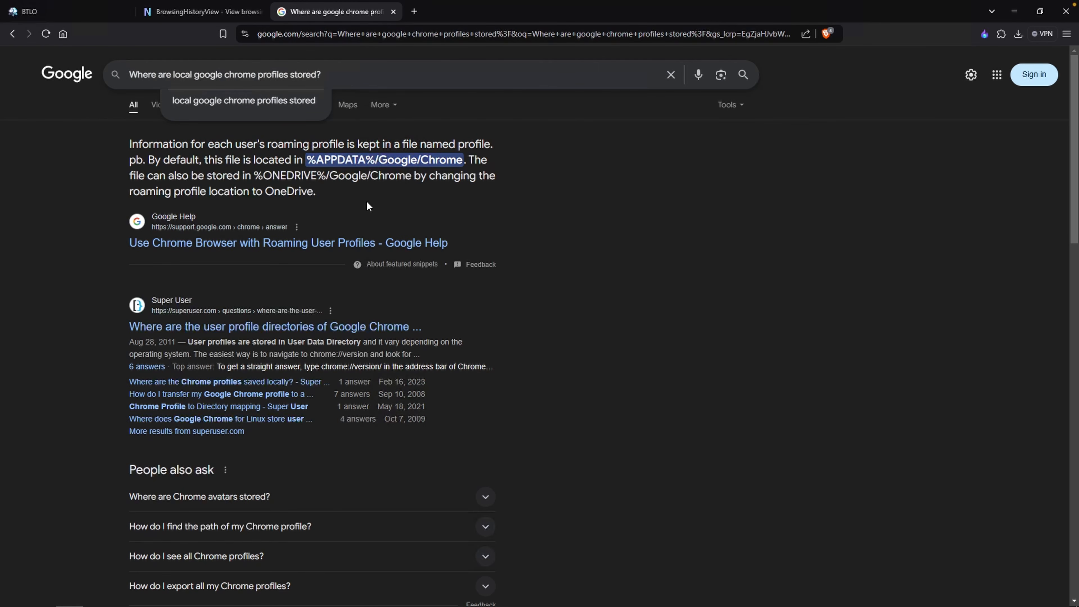
{"action": "key", "text": "Return"}
{"action": "scroll", "coordinate": [628, 345], "scroll_direction": "down", "scroll_amount": 5}
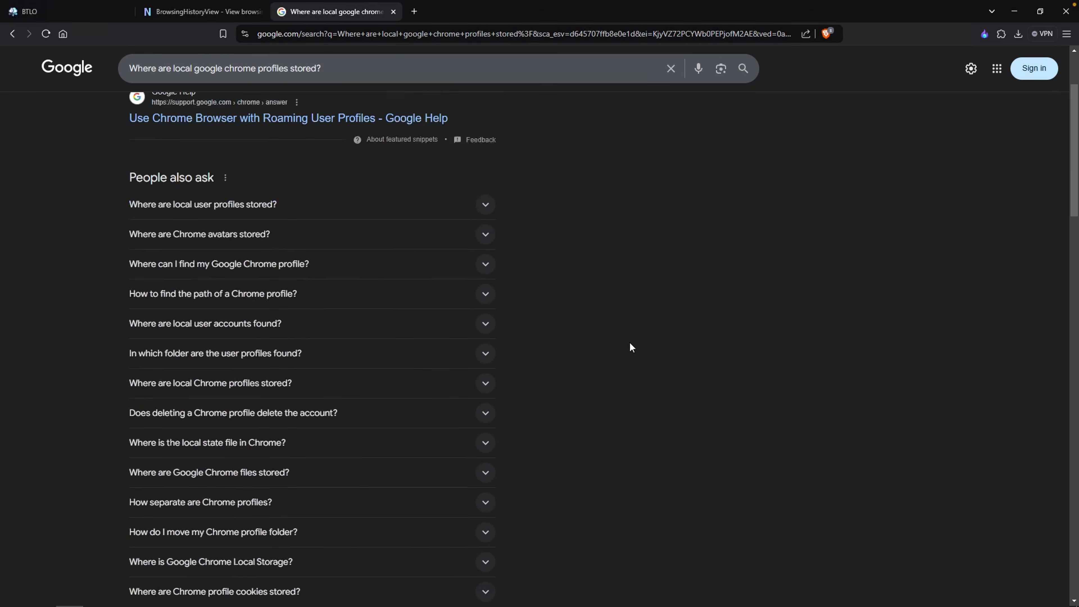
{"action": "scroll", "coordinate": [628, 346], "scroll_direction": "down", "scroll_amount": 5}
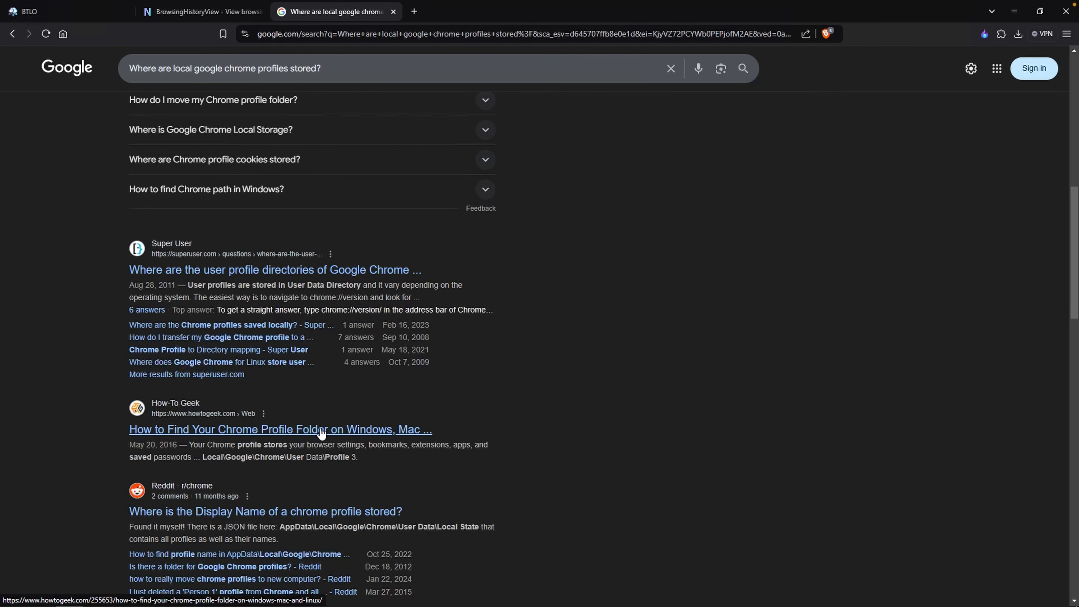
Open the How-To Geek article on finding the Chrome profile folder and highlight the default path for Windows 7, 8.1, and 10
{"action": "left_click", "coordinate": [269, 435]}
{"action": "scroll", "coordinate": [330, 362], "scroll_direction": "down", "scroll_amount": 1}
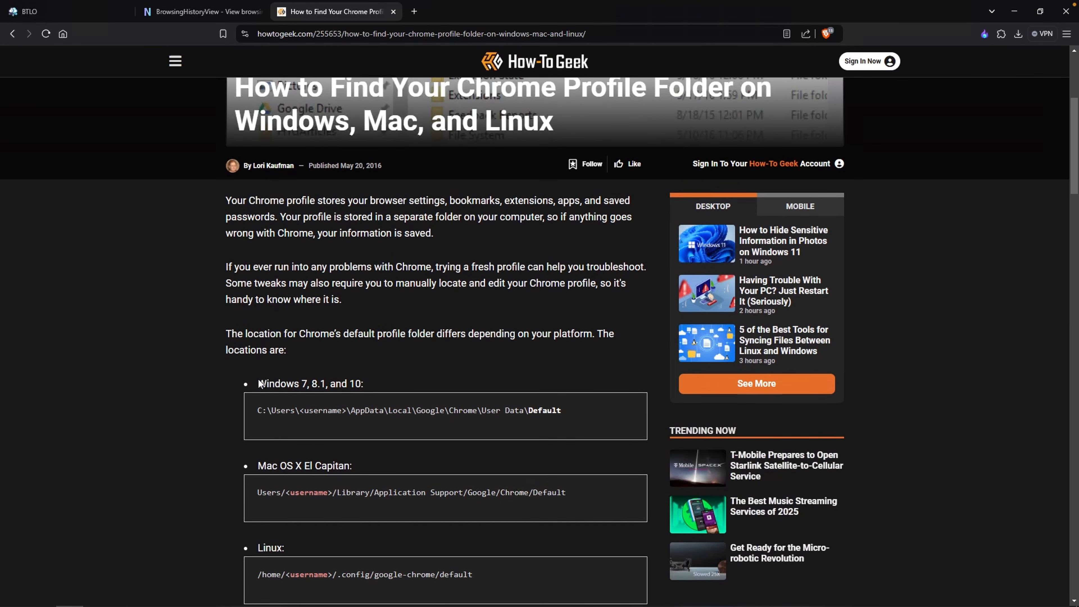
{"action": "left_click_drag", "start_coordinate": [260, 383], "coordinate": [368, 386]}
{"action": "left_click_drag", "start_coordinate": [257, 415], "coordinate": [570, 411]}
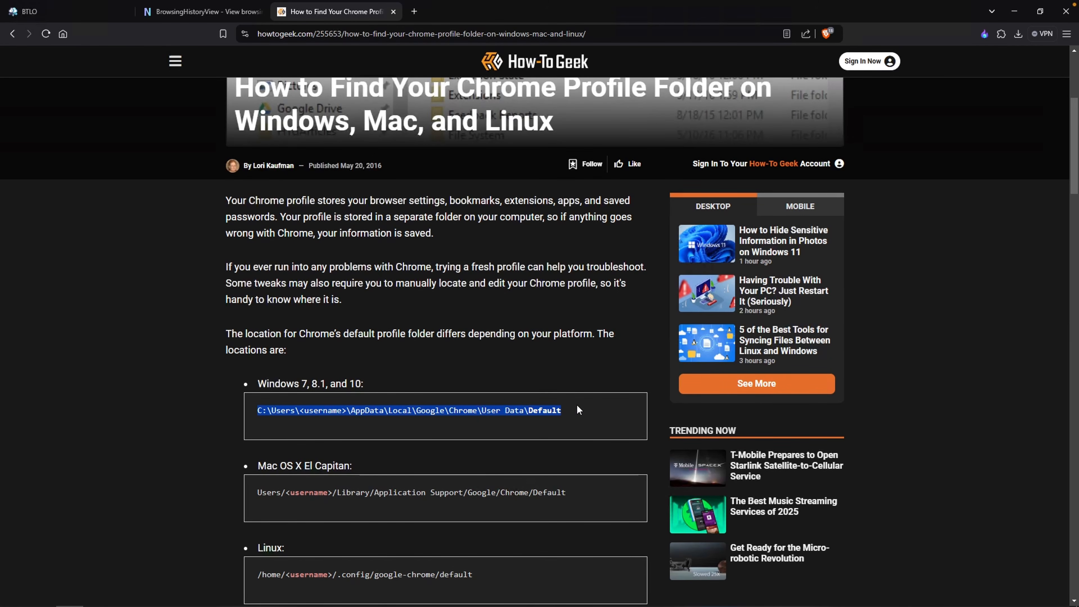
Return to FTK Imager and expand Local, Google, Chrome and User Data in the evidence tree
{"action": "key", "text": "alt+Tab"}
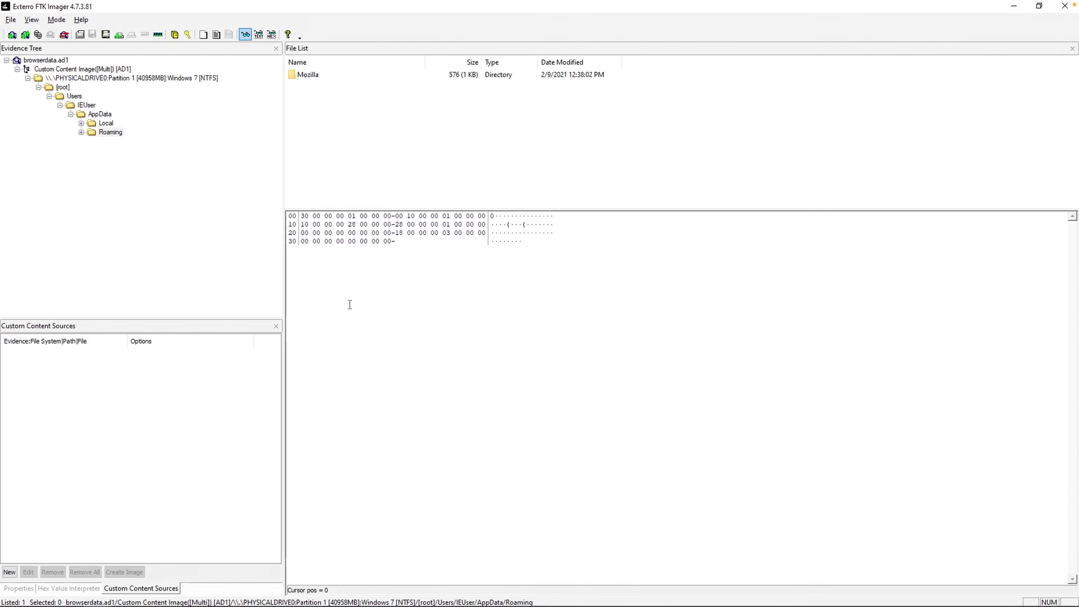
{"action": "left_click", "coordinate": [105, 123]}
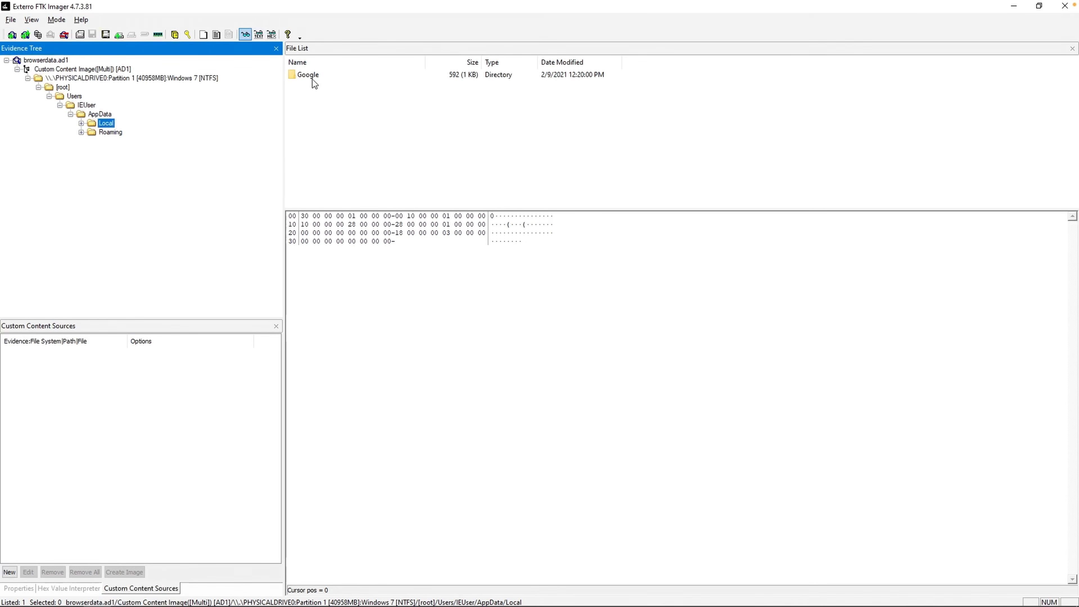
{"action": "left_click", "coordinate": [81, 124]}
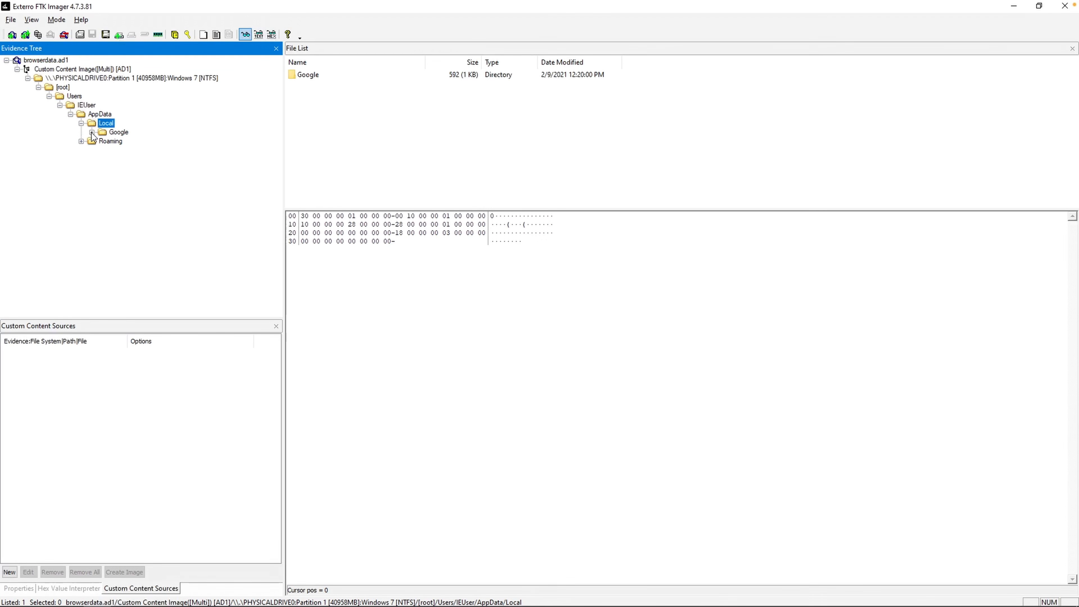
{"action": "left_click", "coordinate": [92, 132]}
{"action": "left_click", "coordinate": [92, 132]}
{"action": "left_click", "coordinate": [92, 133]}
{"action": "left_click", "coordinate": [102, 141]}
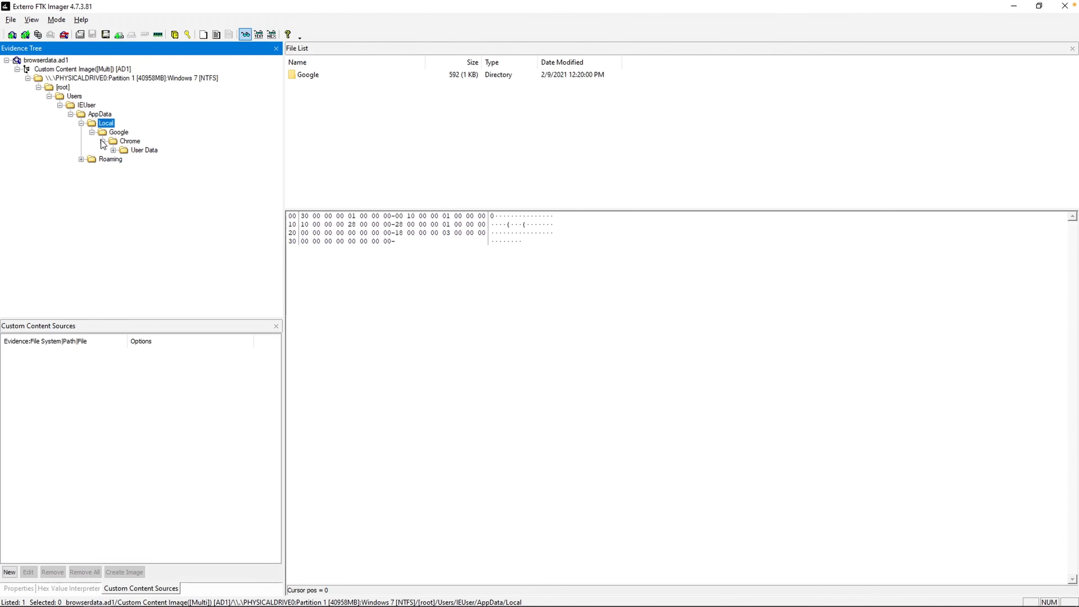
{"action": "left_click", "coordinate": [113, 149]}
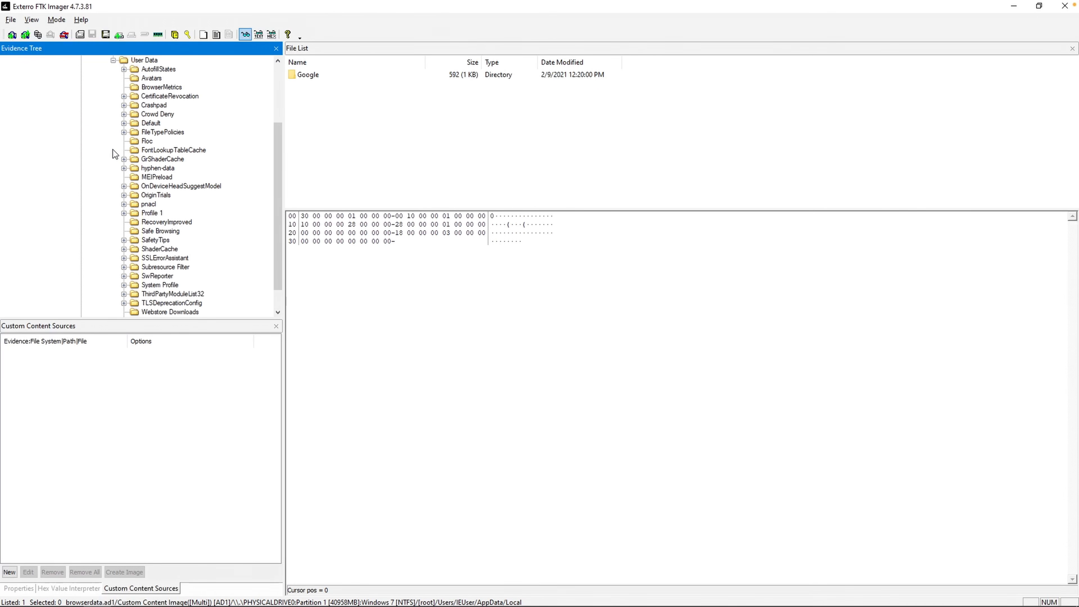
Compare the contents of the Default and Profile 1 folders under User Data to check that both are Chrome profiles
{"action": "left_click", "coordinate": [150, 124]}
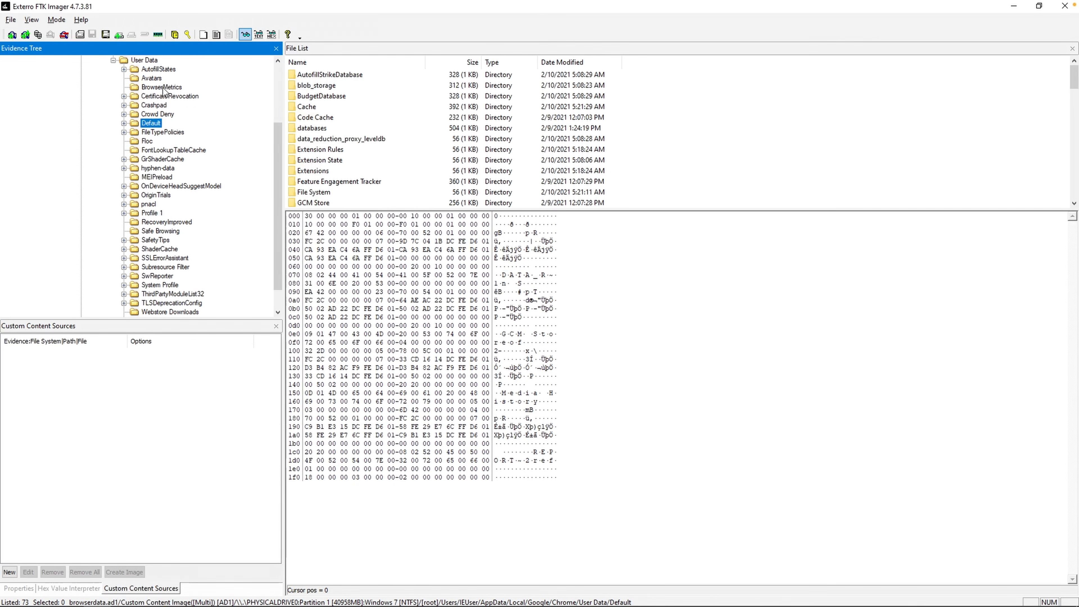
{"action": "left_click", "coordinate": [149, 214]}
{"action": "scroll", "coordinate": [373, 131], "scroll_direction": "down", "scroll_amount": 10}
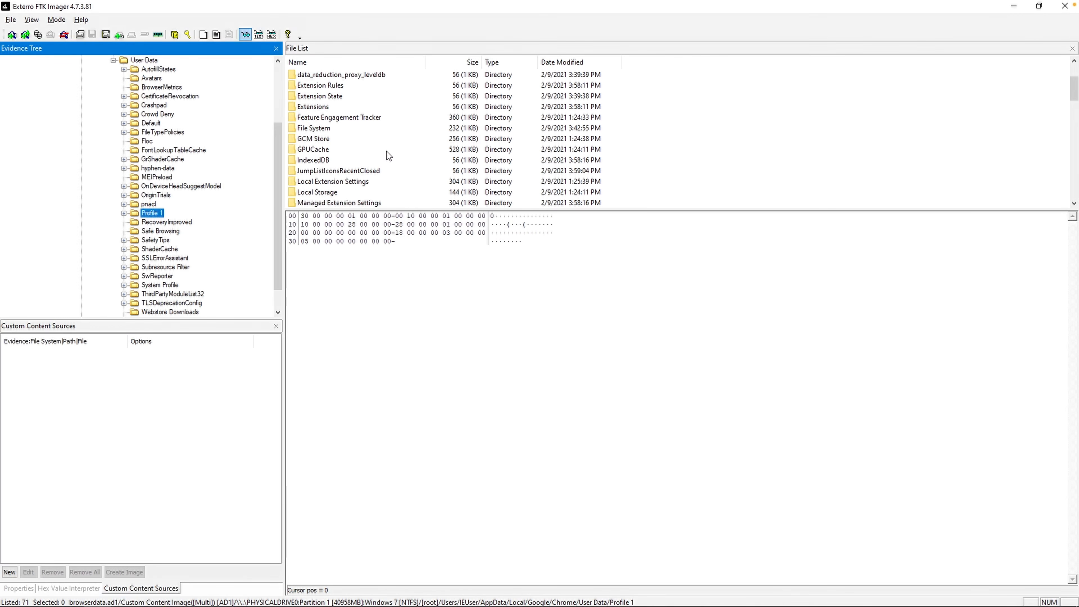
{"action": "scroll", "coordinate": [386, 151], "scroll_direction": "up", "scroll_amount": 5}
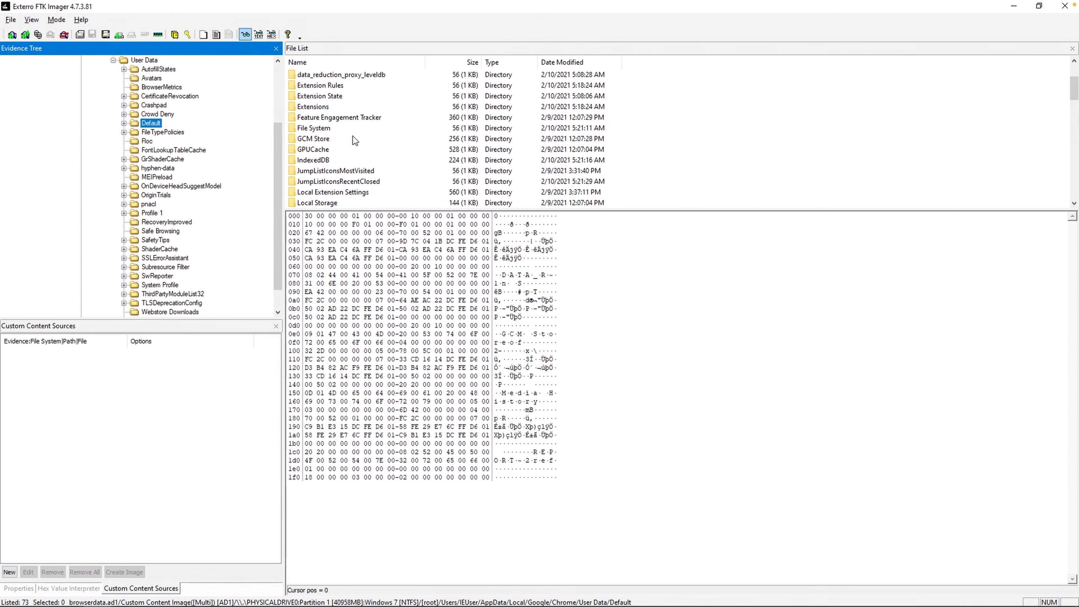
{"action": "scroll", "coordinate": [353, 136], "scroll_direction": "down", "scroll_amount": 3}
{"action": "scroll", "coordinate": [353, 137], "scroll_direction": "down", "scroll_amount": 4}
{"action": "left_click", "coordinate": [154, 213]}
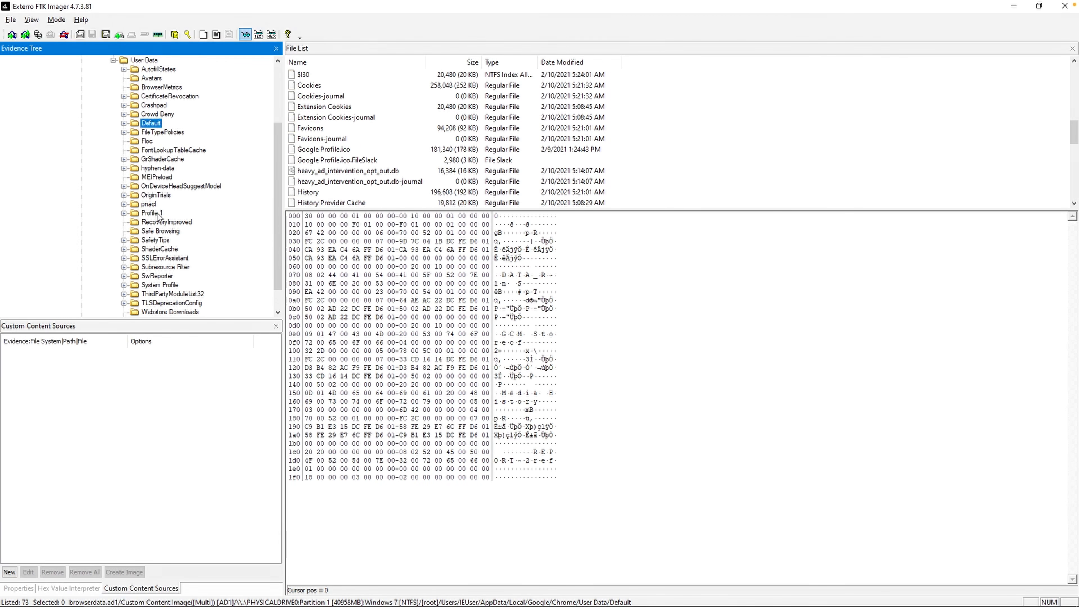
{"action": "left_click", "coordinate": [156, 124]}
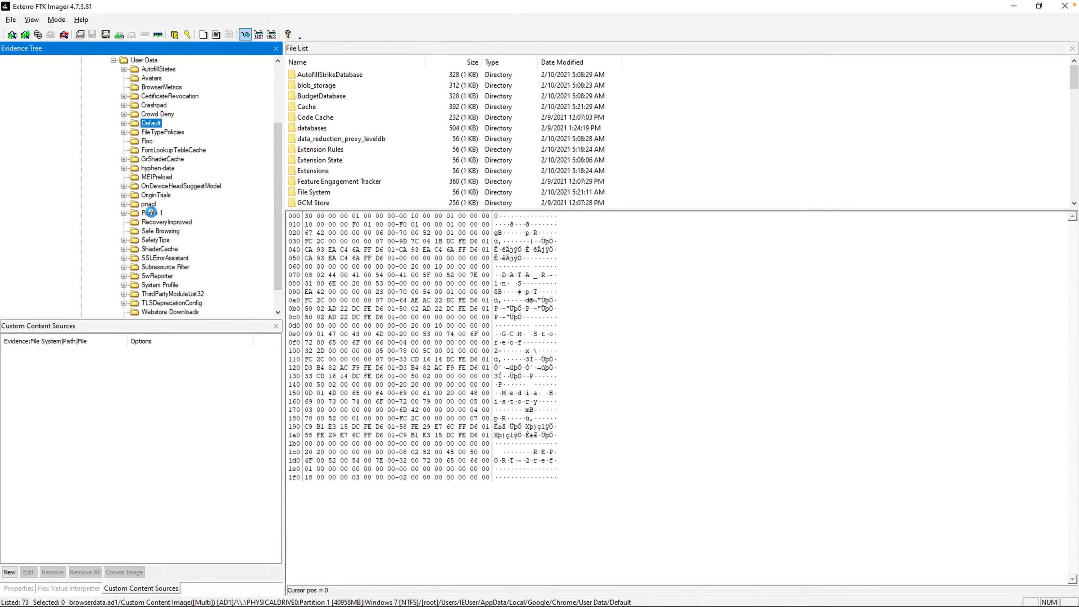
{"action": "left_click", "coordinate": [153, 213]}
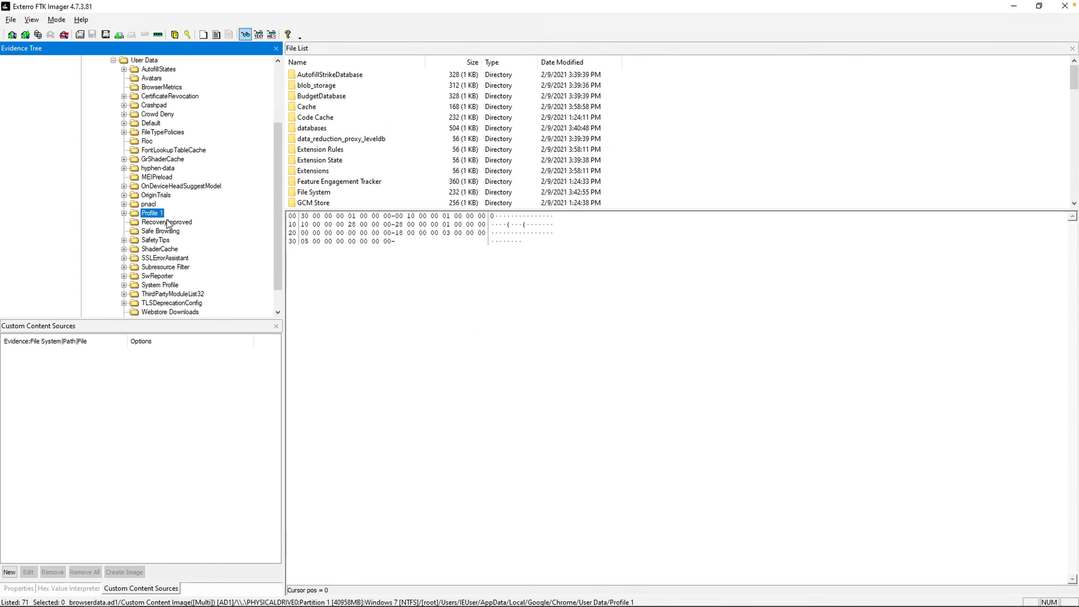
Switch to the BTLO challenge page in the browser and submit 2 as the number of Google Chrome browser profiles
{"action": "key", "text": "alt+Tab"}
{"action": "left_click", "coordinate": [79, 14]}
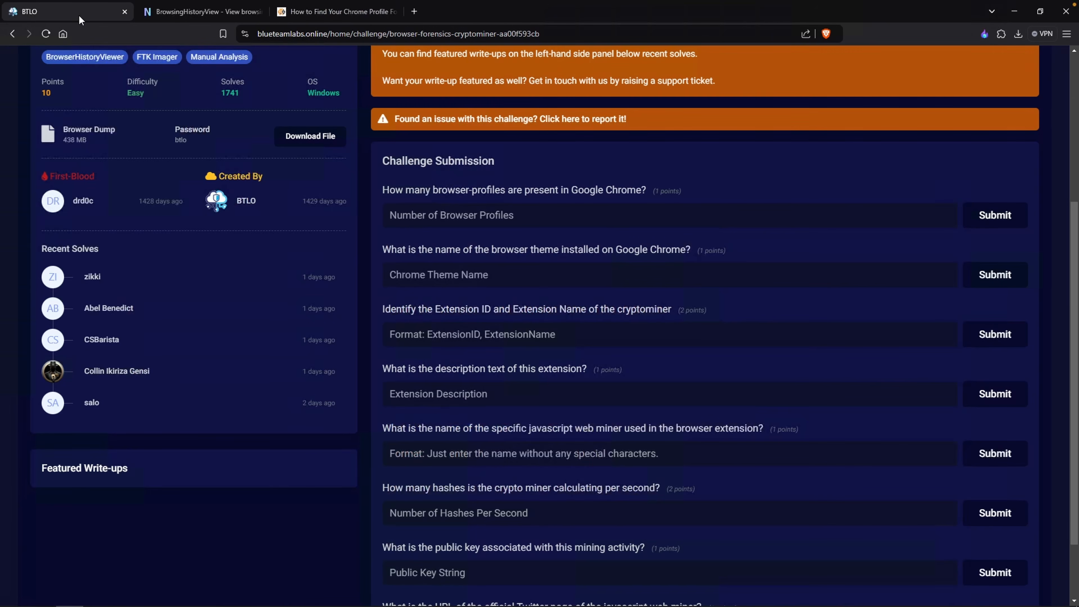
{"action": "left_click", "coordinate": [436, 215]}
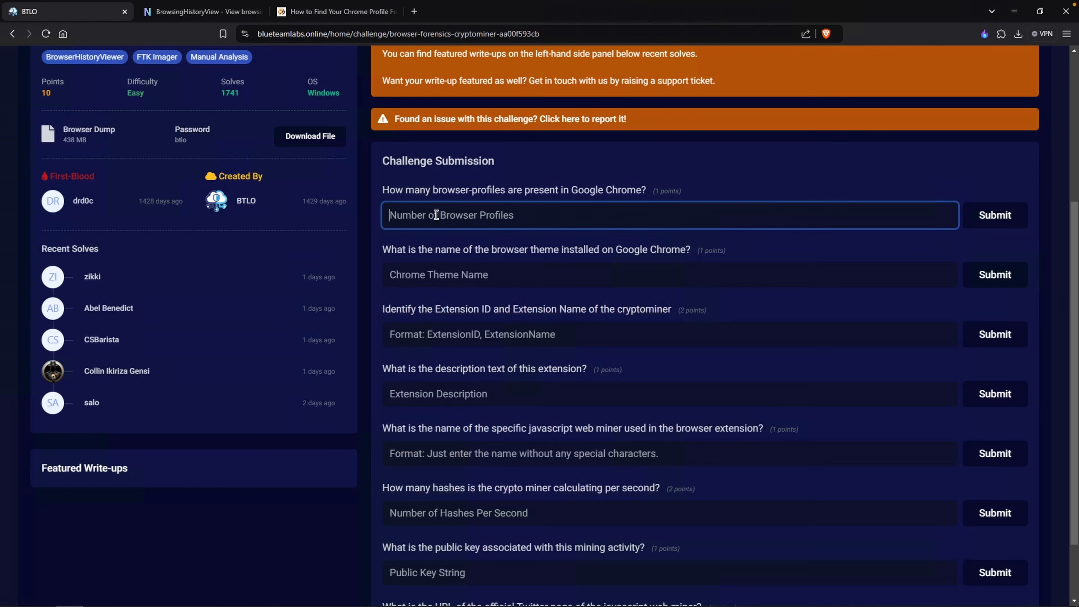
{"action": "type", "text": "2"}
{"action": "left_click", "coordinate": [997, 221]}
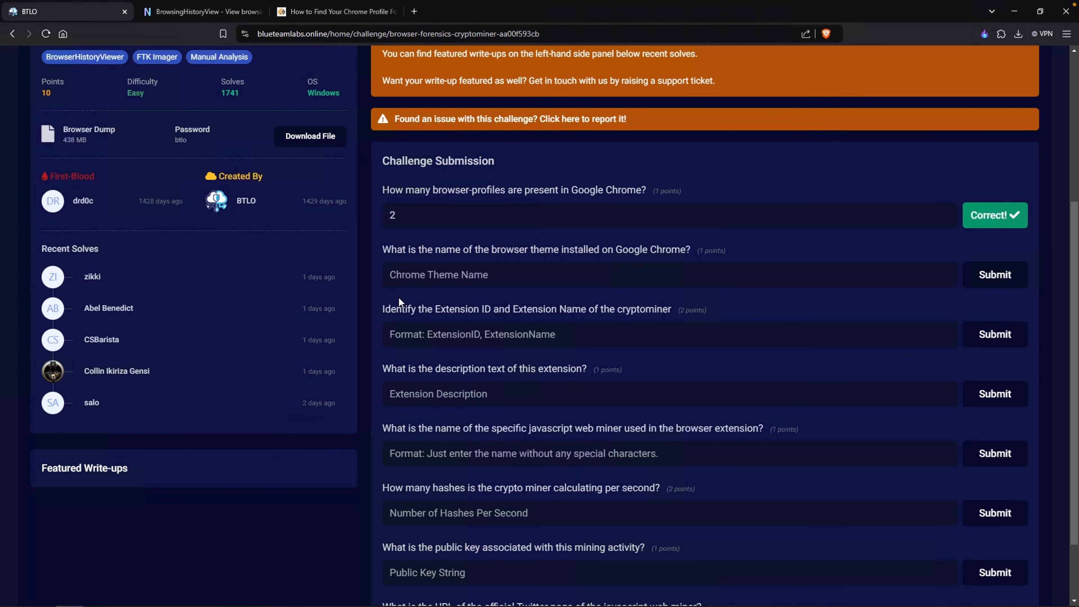
Search the web in a new browser tab for "where are themes stored in google" and highlight the Windows path in the Super User result
{"action": "left_click", "coordinate": [375, 24]}
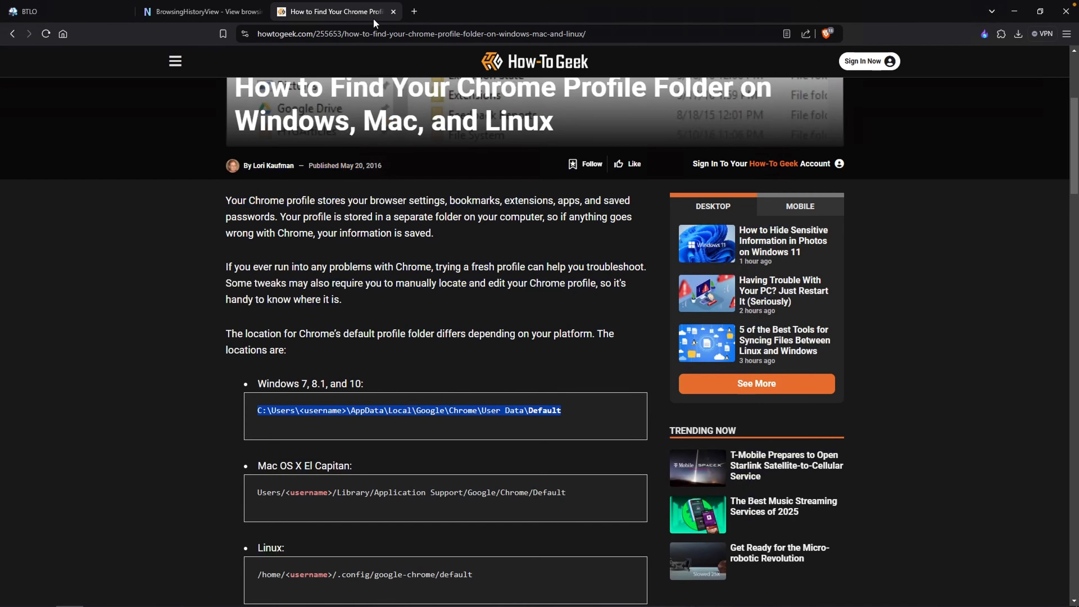
{"action": "key", "text": "ctrl+t"}
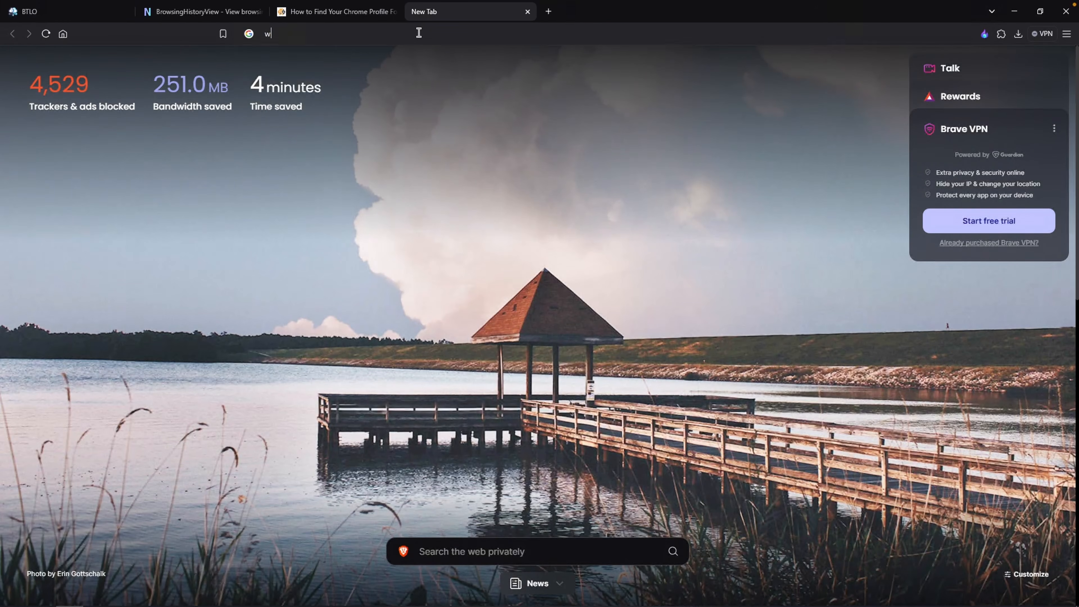
{"action": "type", "text": "where are themes stored in google"}
{"action": "key", "text": "Return"}
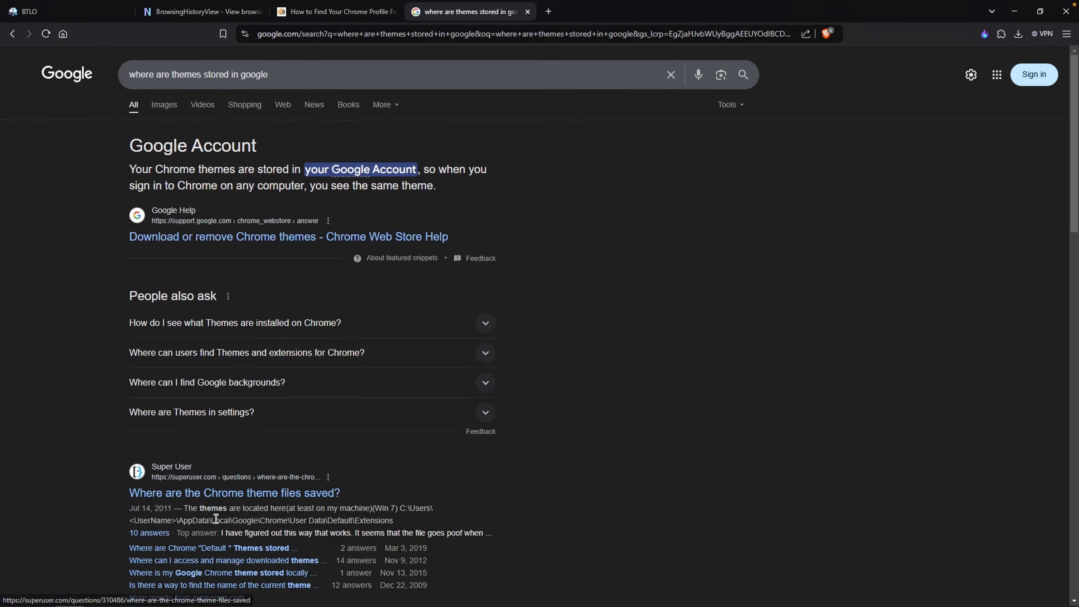
{"action": "left_click_drag", "start_coordinate": [400, 508], "coordinate": [407, 521]}
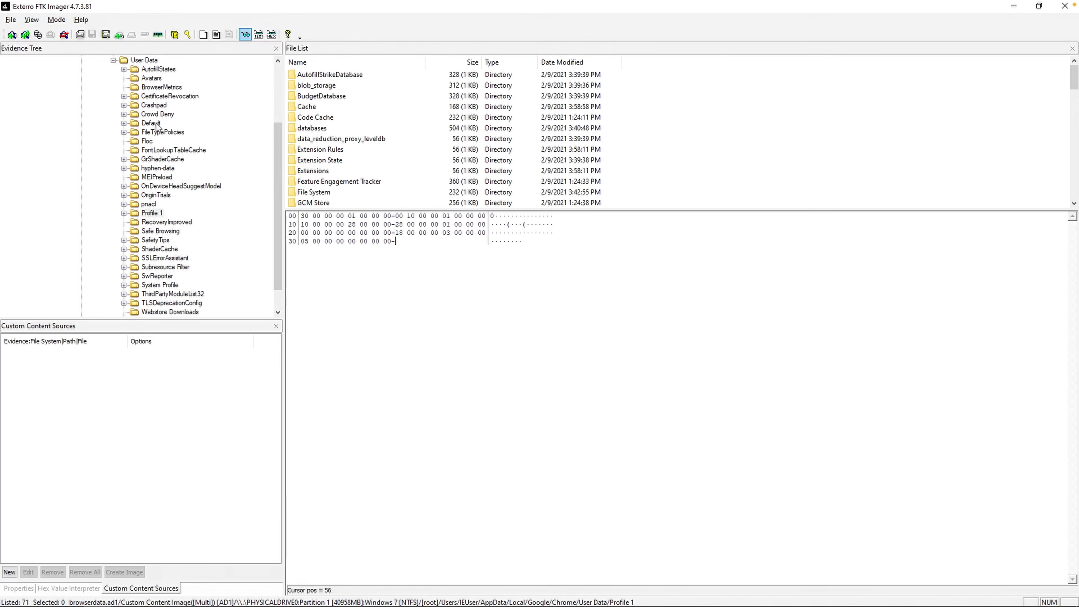
In FTK Imager, open the Default profile's Extensions folder and drill into version folder 0.10_0 of the first listed extension
{"action": "left_click", "coordinate": [153, 124]}
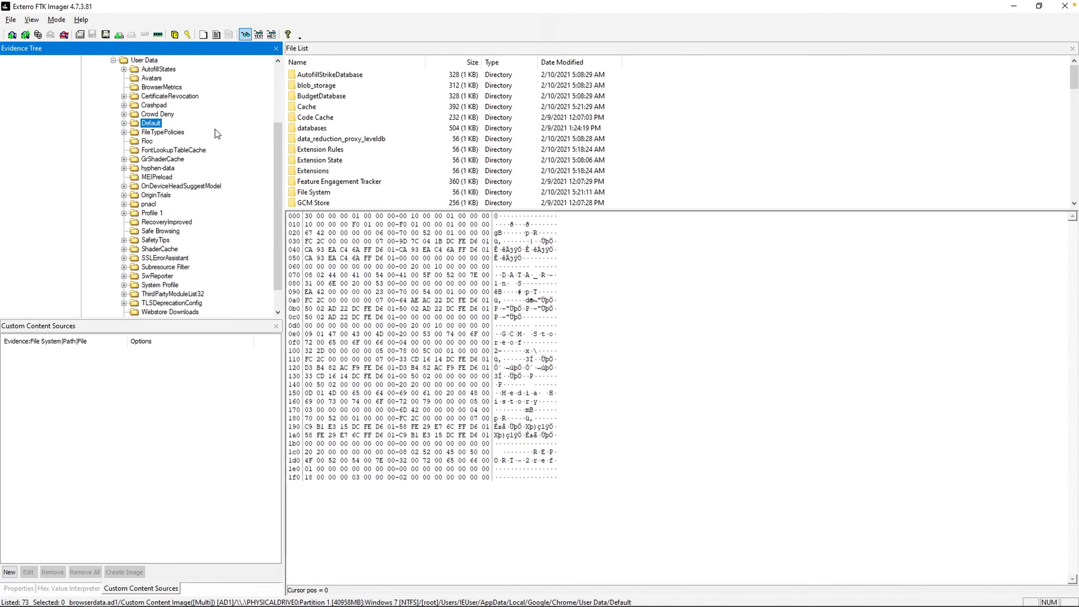
{"action": "double_click", "coordinate": [320, 174]}
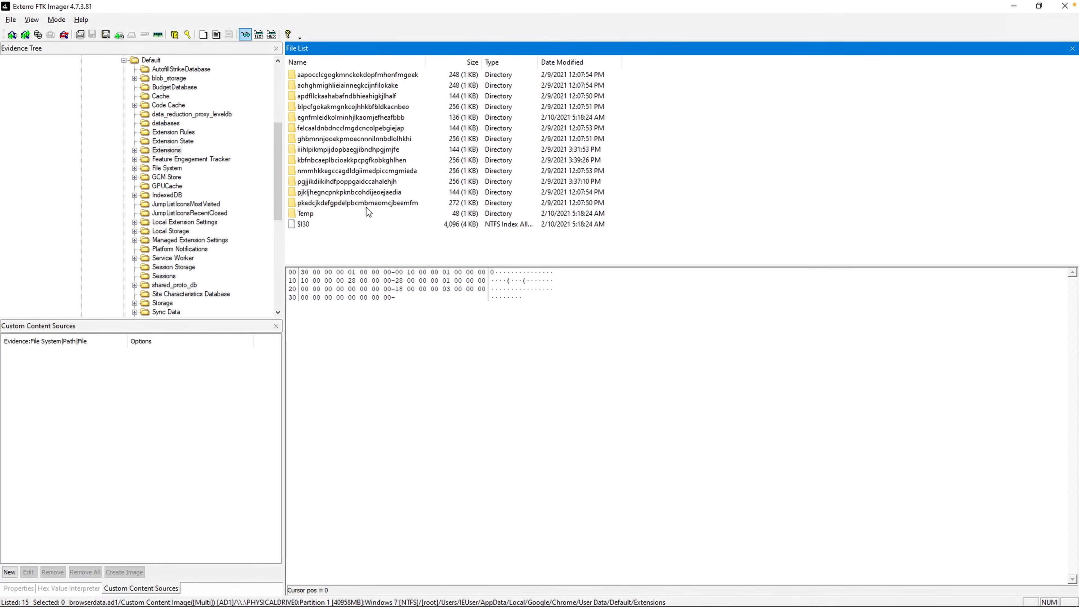
{"action": "left_click", "coordinate": [312, 80]}
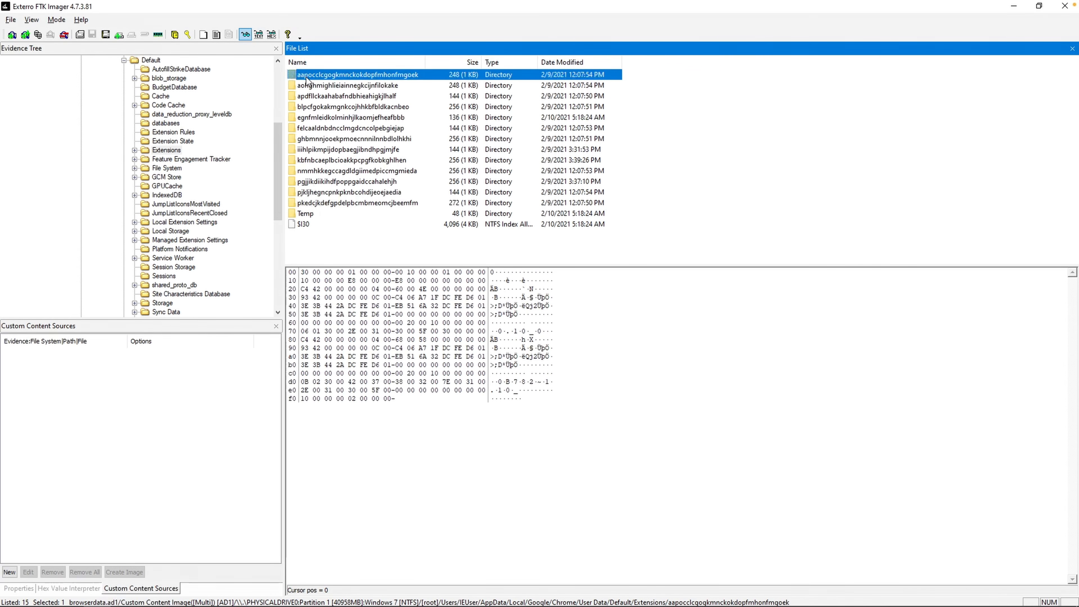
{"action": "double_click", "coordinate": [416, 79]}
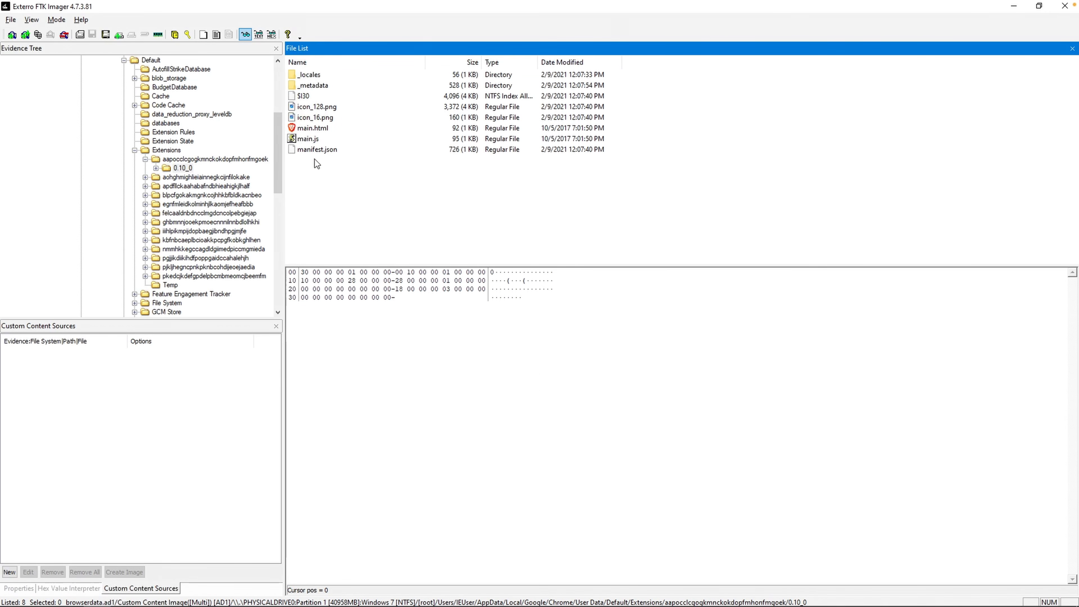
View the extension's manifest.json and highlight its container value to identify what the extension is
{"action": "left_click", "coordinate": [329, 150]}
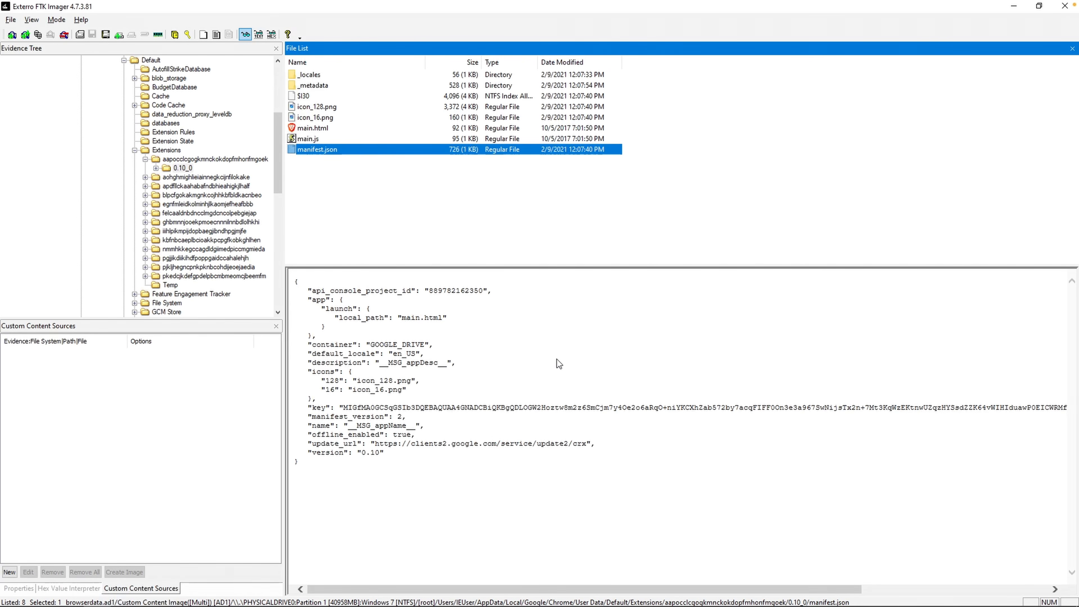
{"action": "left_click_drag", "start_coordinate": [311, 345], "coordinate": [425, 345]}
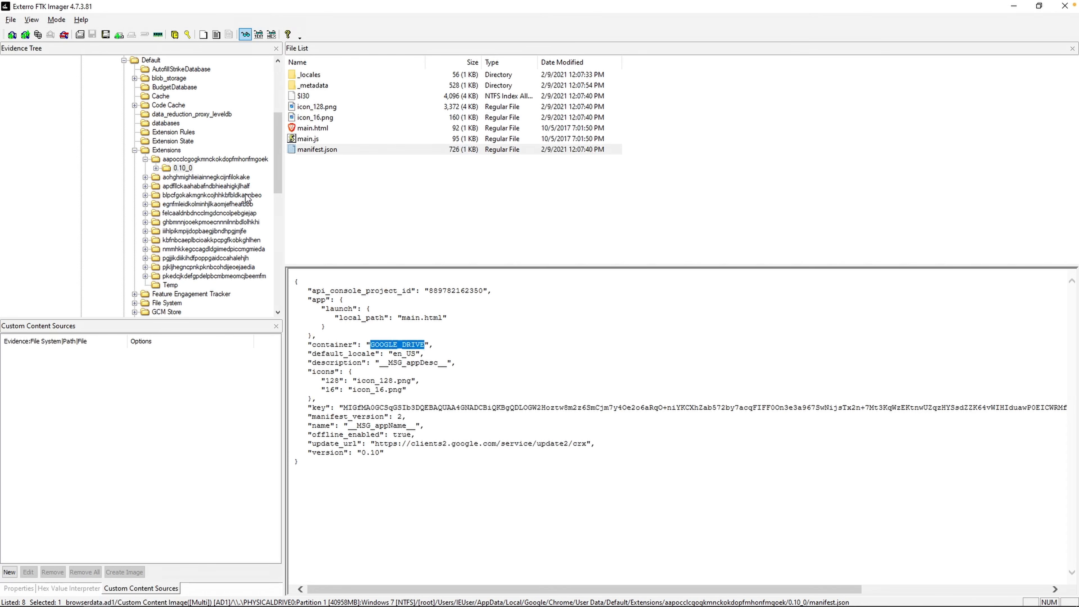
{"action": "left_click", "coordinate": [998, 77]}
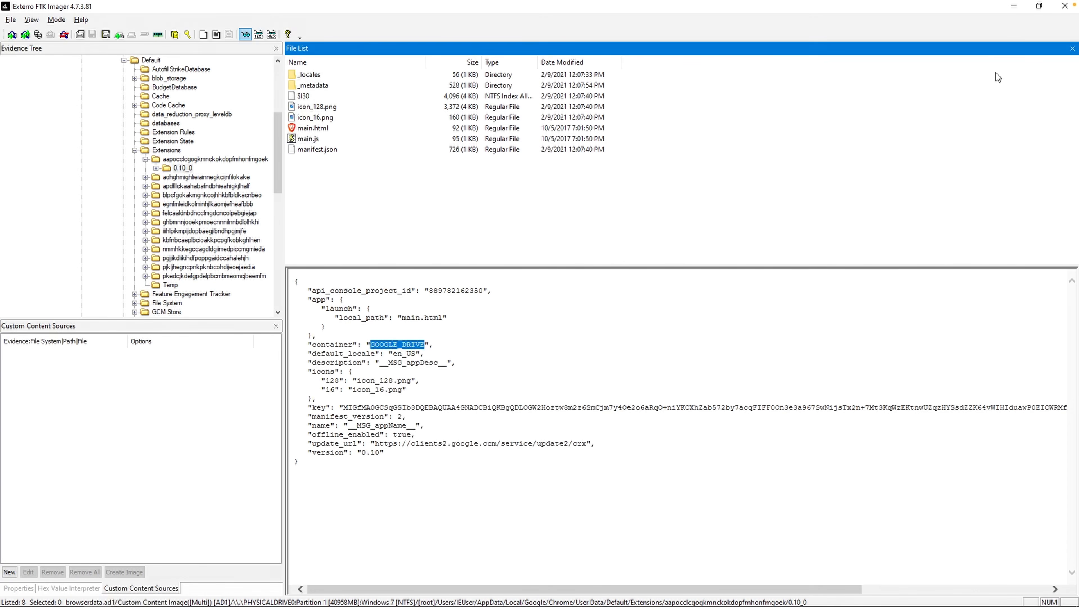
Minimize the open windows, launch BrowsingHistoryView from the desktop, and set its visit date filter to "Load history items from any time"
{"action": "left_click", "coordinate": [1016, 9]}
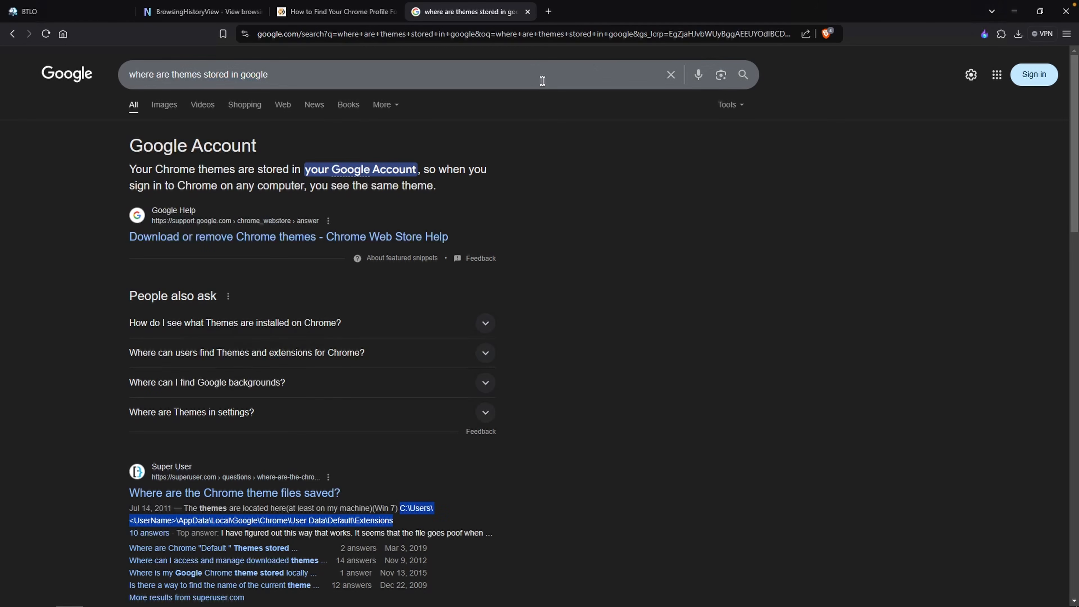
{"action": "left_click", "coordinate": [1019, 16]}
{"action": "left_click", "coordinate": [89, 94]}
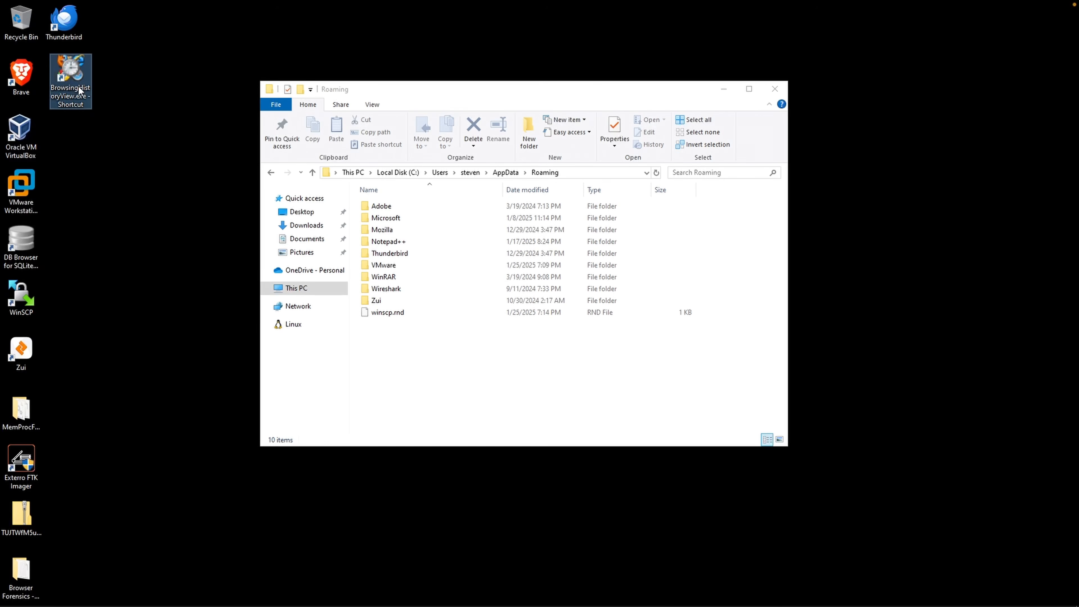
{"action": "double_click", "coordinate": [75, 78]}
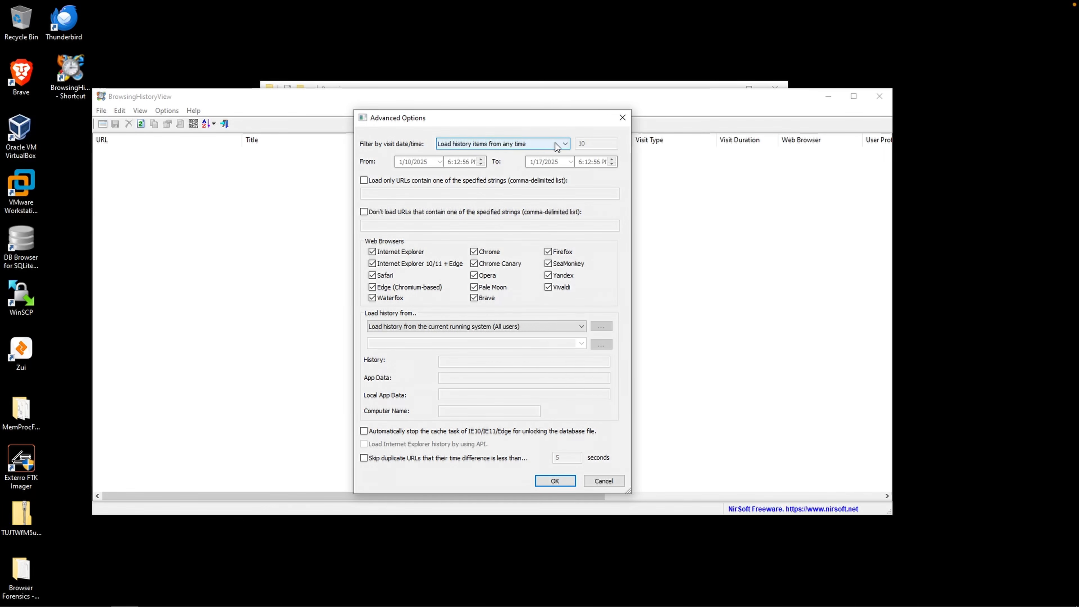
{"action": "left_click", "coordinate": [566, 146]}
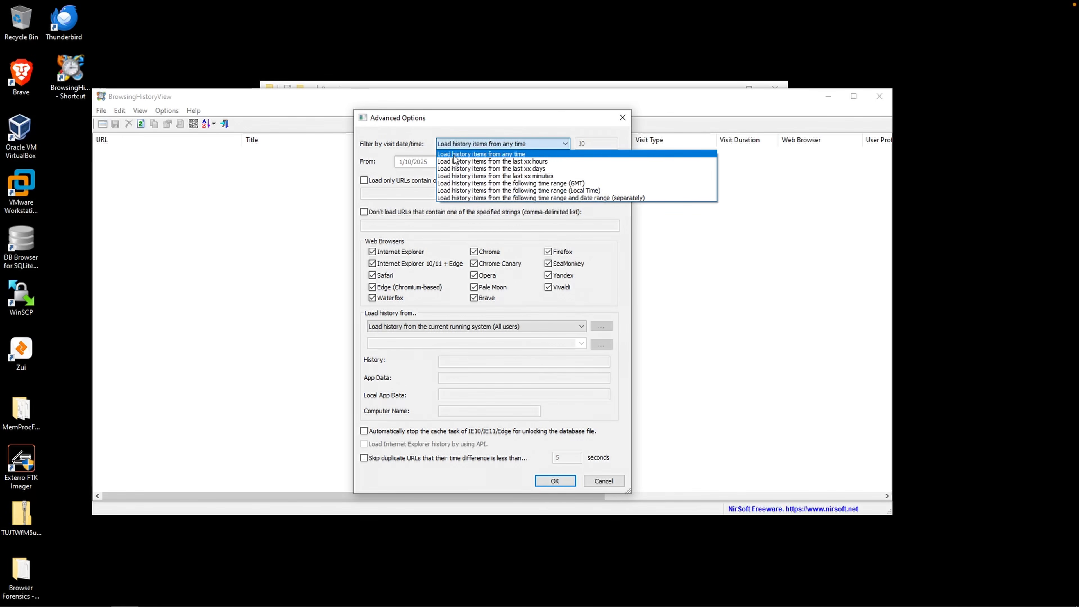
{"action": "left_click", "coordinate": [494, 157]}
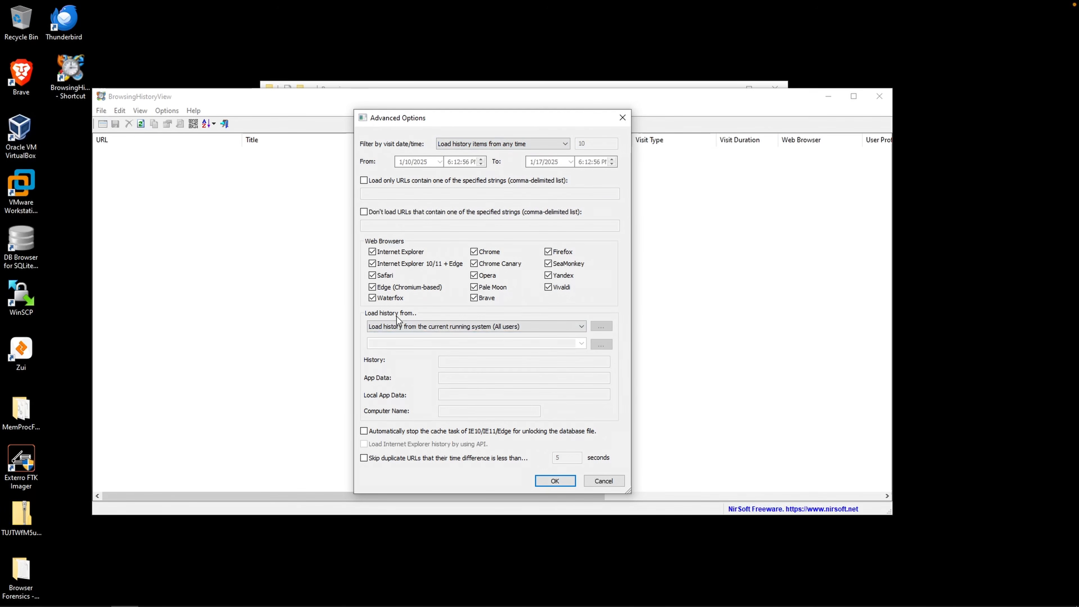
Set the history source to "Load history from the specified profiles folder"
{"action": "left_click", "coordinate": [425, 326]}
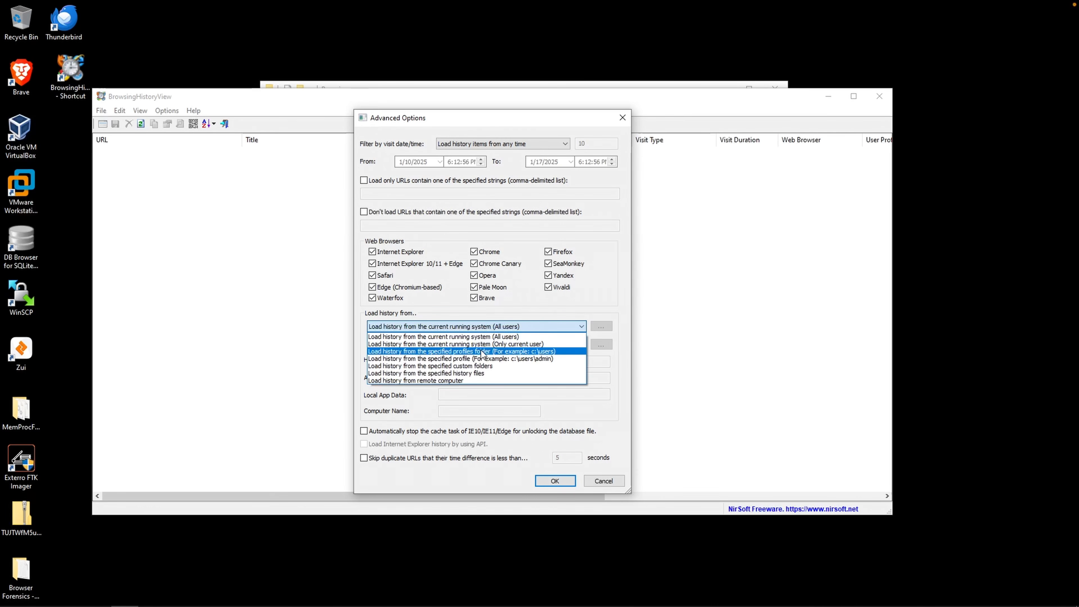
{"action": "left_click", "coordinate": [546, 352]}
{"action": "left_click", "coordinate": [607, 343]}
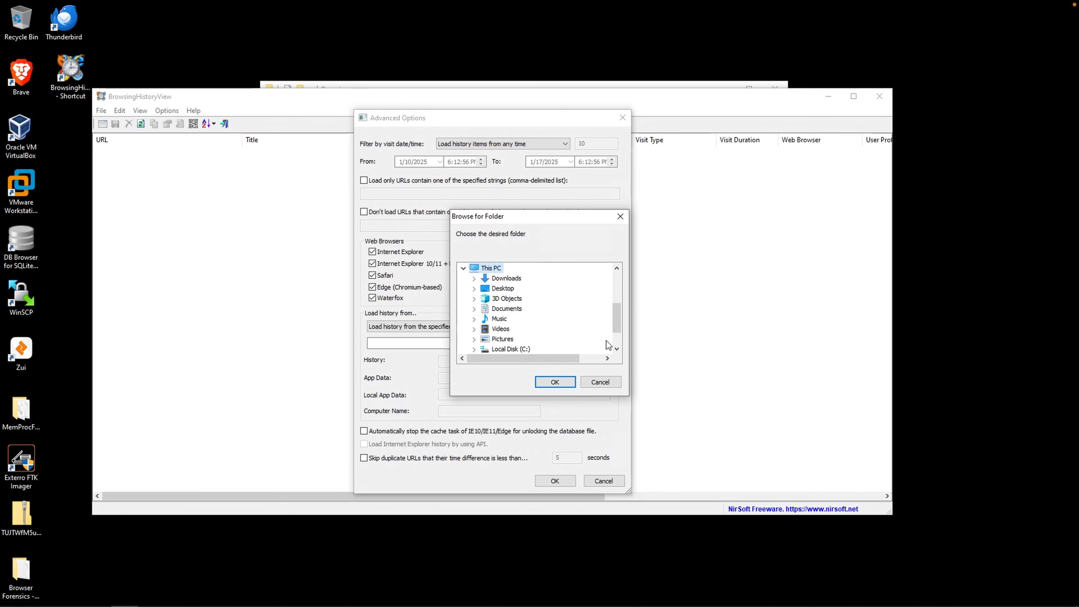
{"action": "left_click_drag", "start_coordinate": [619, 329], "coordinate": [619, 340]}
{"action": "left_click", "coordinate": [463, 329]}
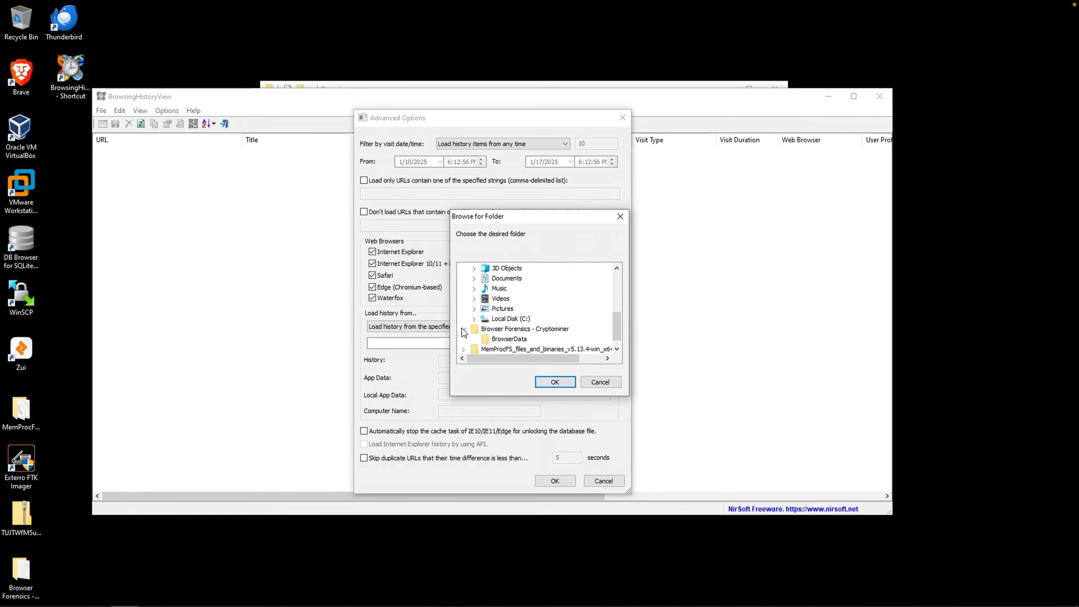
{"action": "left_click", "coordinate": [499, 340]}
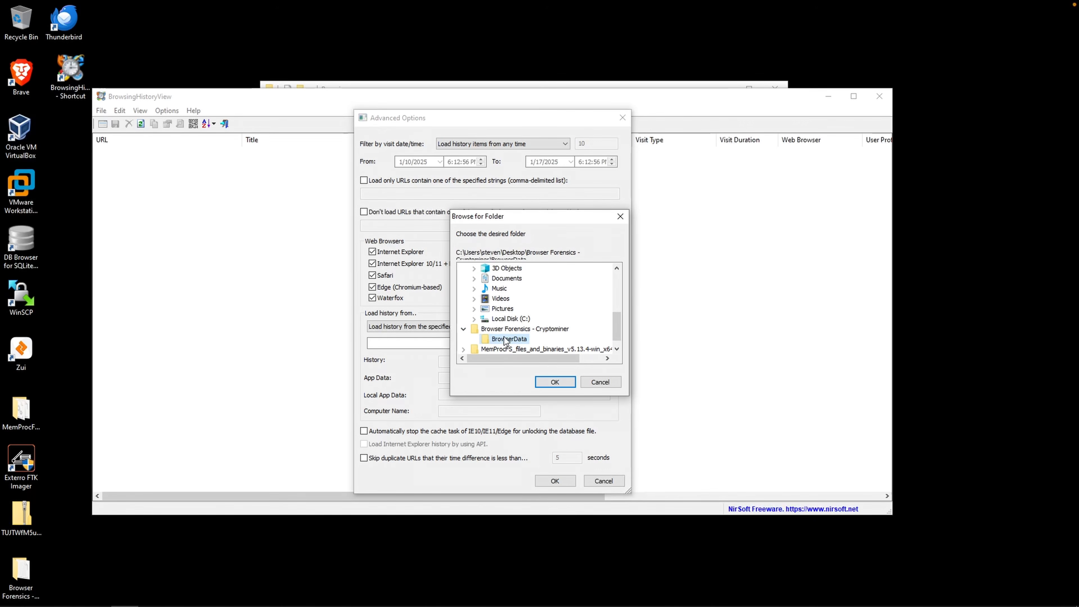
{"action": "left_click", "coordinate": [586, 385]}
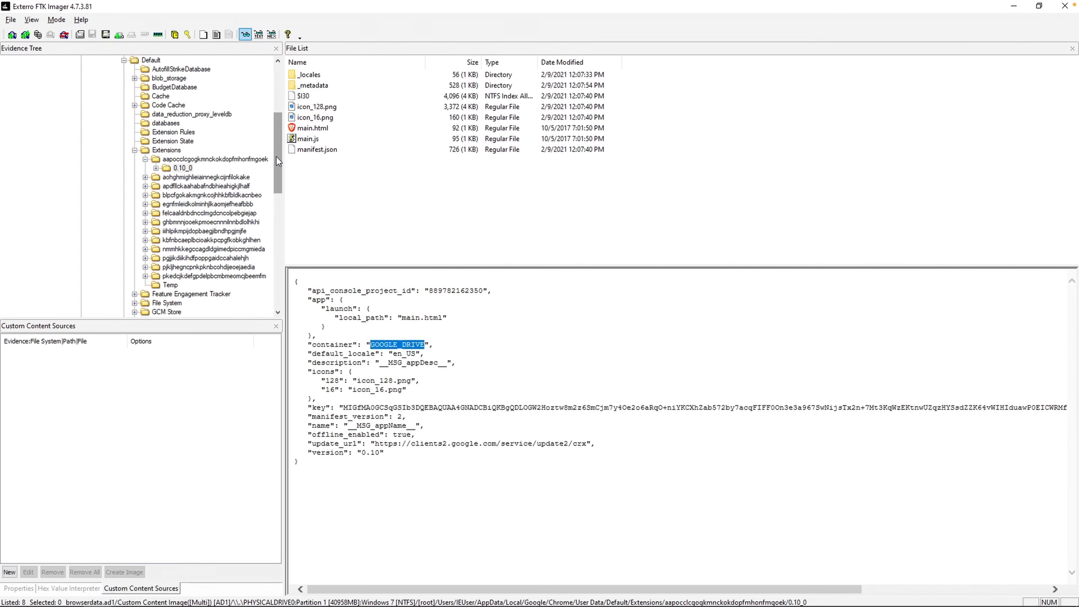
Switch to FTK Imager and export the image's Users folder to the Desktop
{"action": "left_click_drag", "start_coordinate": [277, 156], "coordinate": [279, 112]}
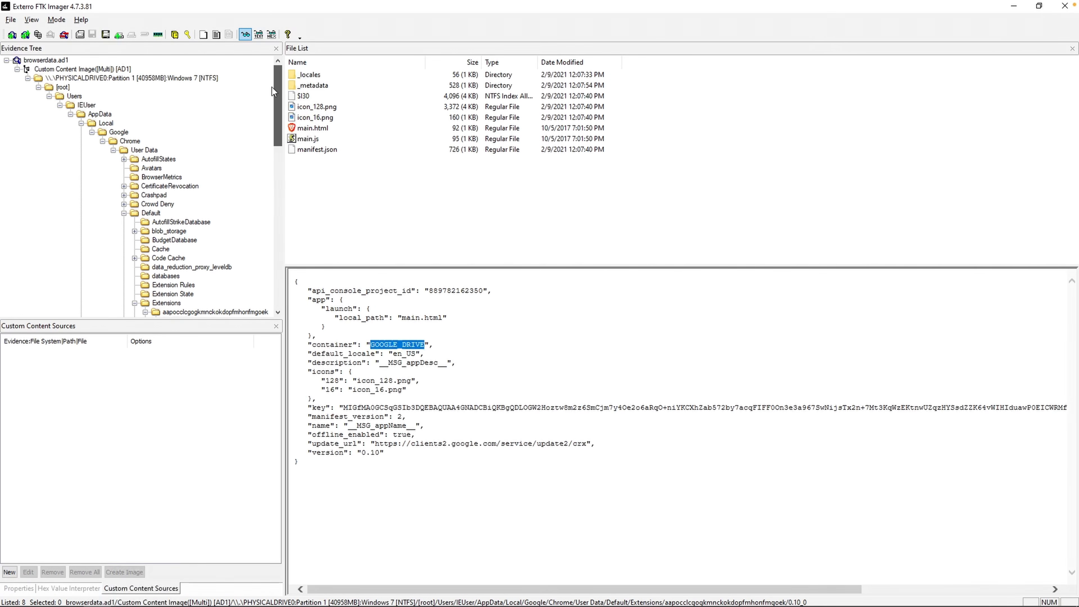
{"action": "left_click", "coordinate": [75, 97]}
{"action": "right_click", "coordinate": [76, 98]}
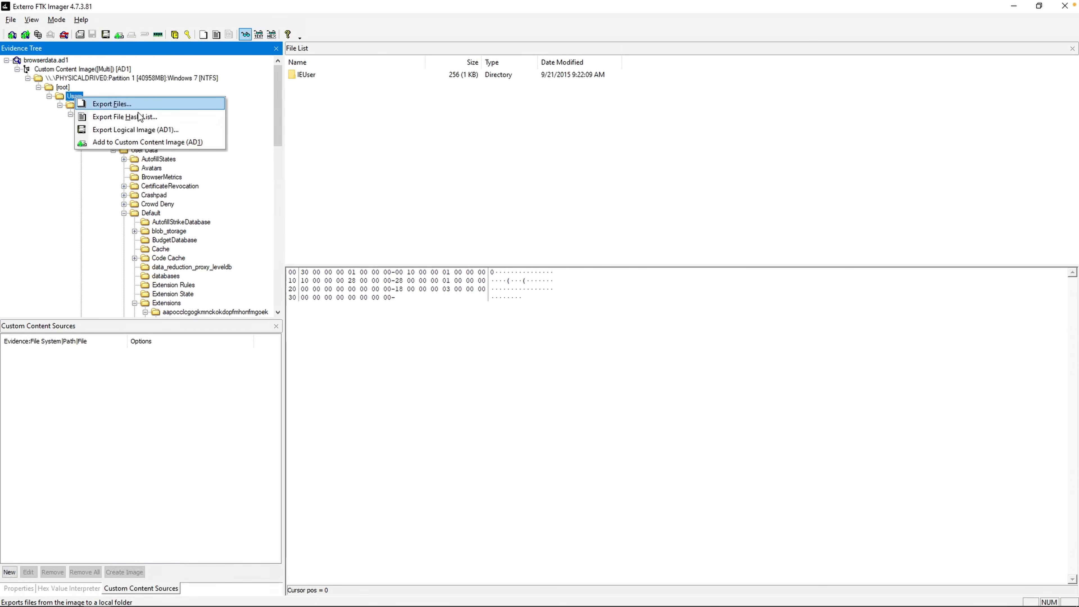
{"action": "left_click", "coordinate": [167, 104]}
{"action": "left_click", "coordinate": [483, 251]}
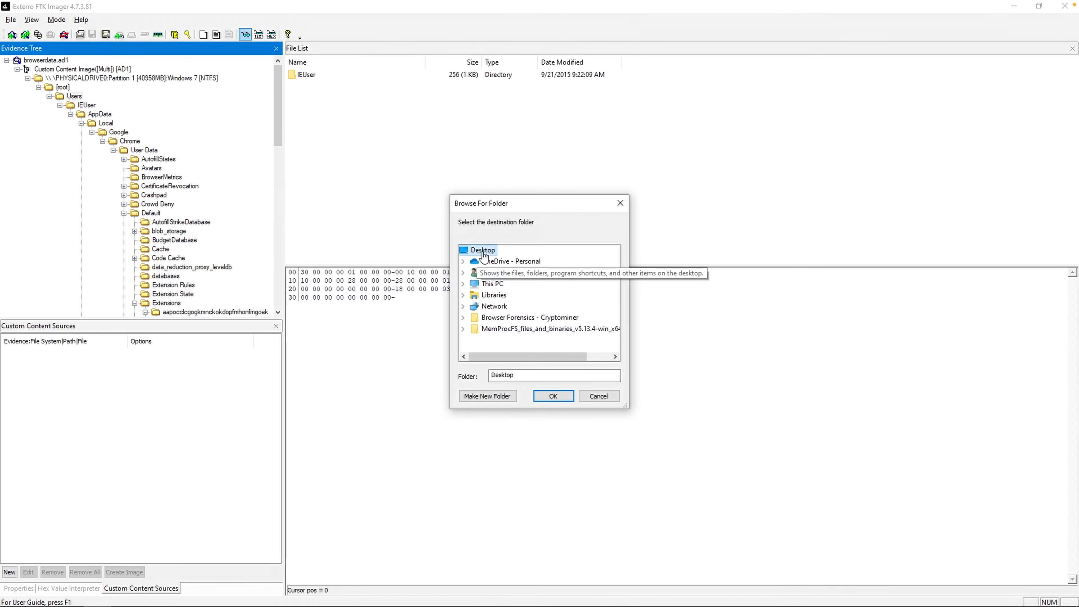
{"action": "left_click", "coordinate": [551, 398]}
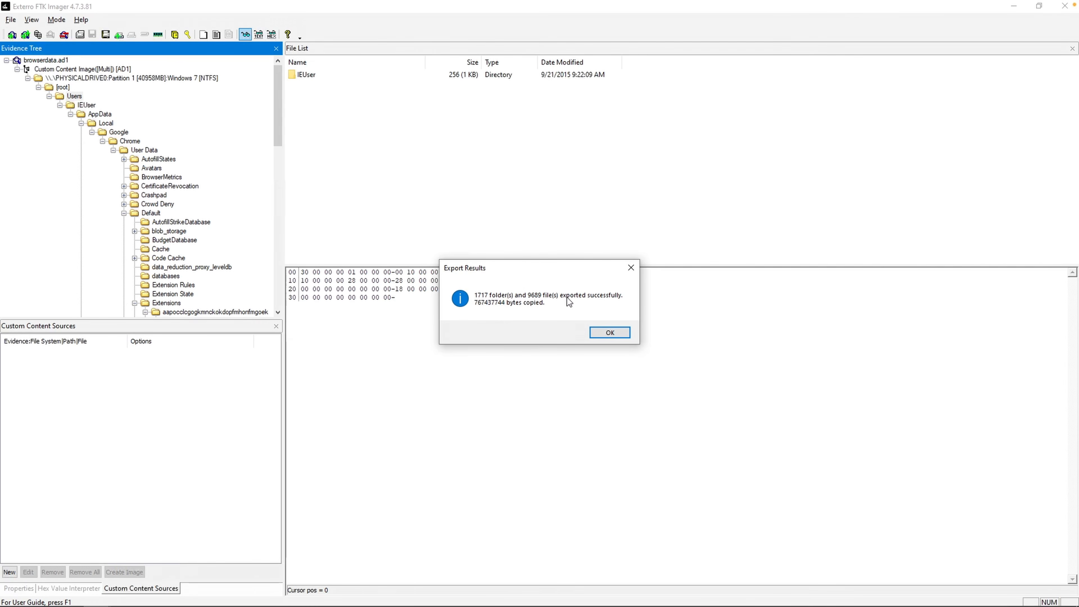
{"action": "left_click", "coordinate": [615, 333]}
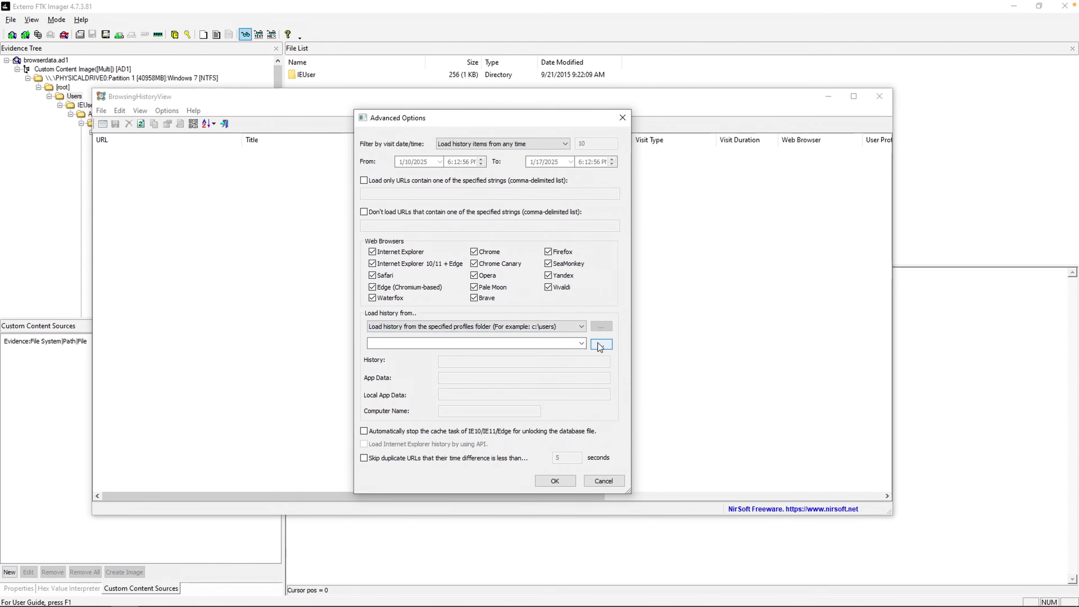
Back in BrowsingHistoryView, choose the Desktop's exported Users folder as the profiles folder and load its browsing history
{"action": "left_click", "coordinate": [598, 343]}
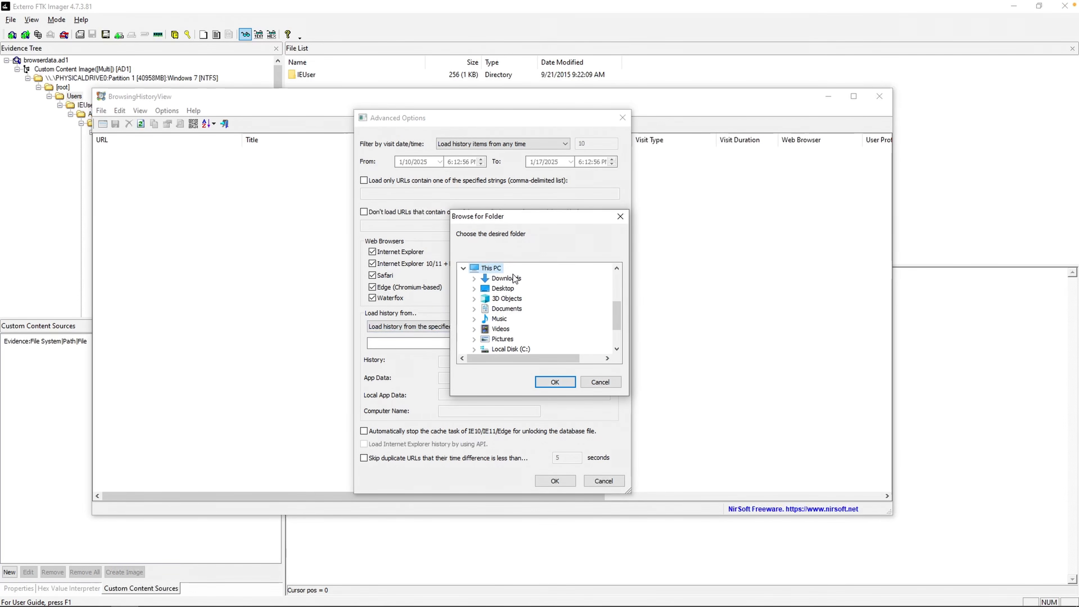
{"action": "left_click", "coordinate": [475, 288]}
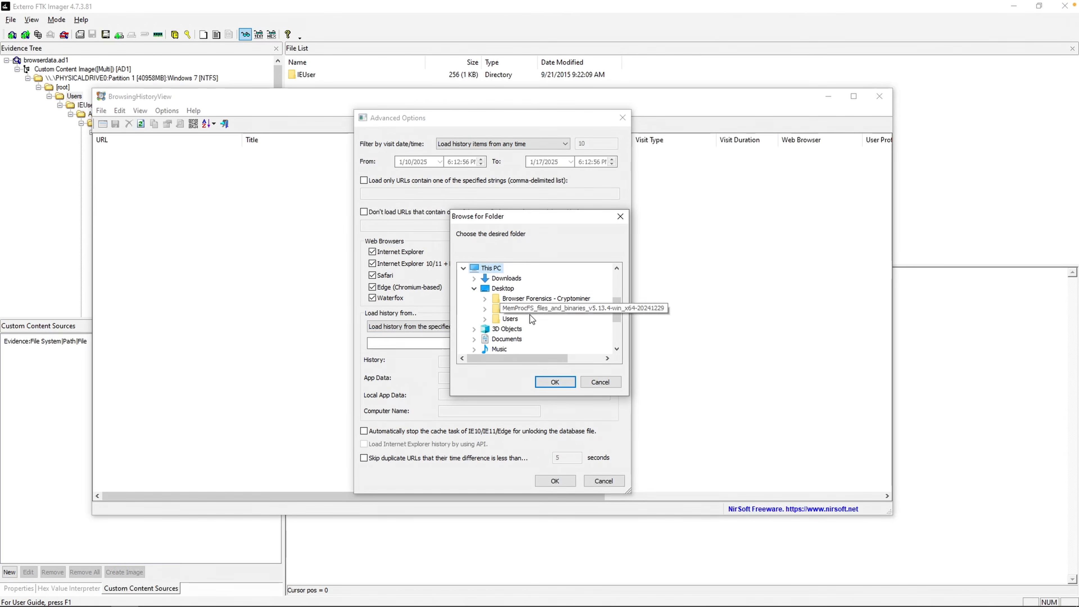
{"action": "left_click", "coordinate": [509, 320]}
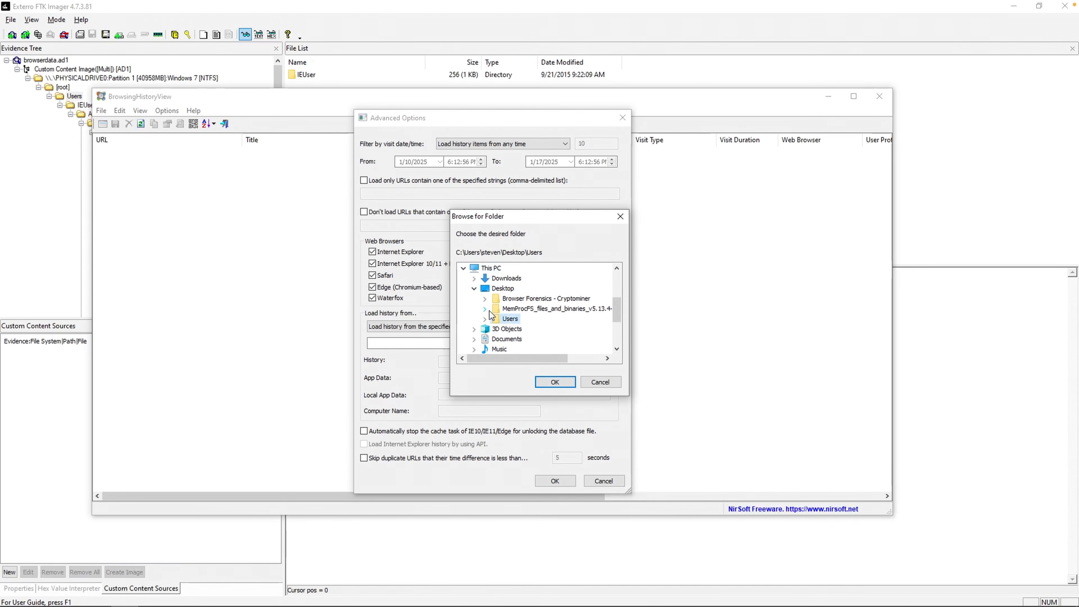
{"action": "left_click", "coordinate": [485, 318]}
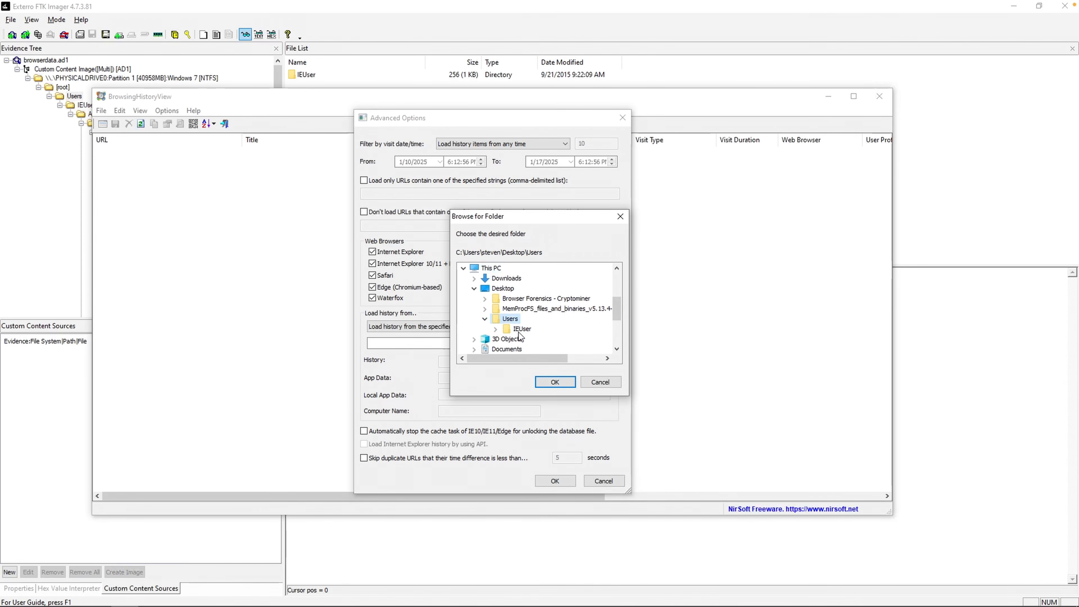
{"action": "left_click", "coordinate": [554, 381]}
{"action": "left_click", "coordinate": [561, 480]}
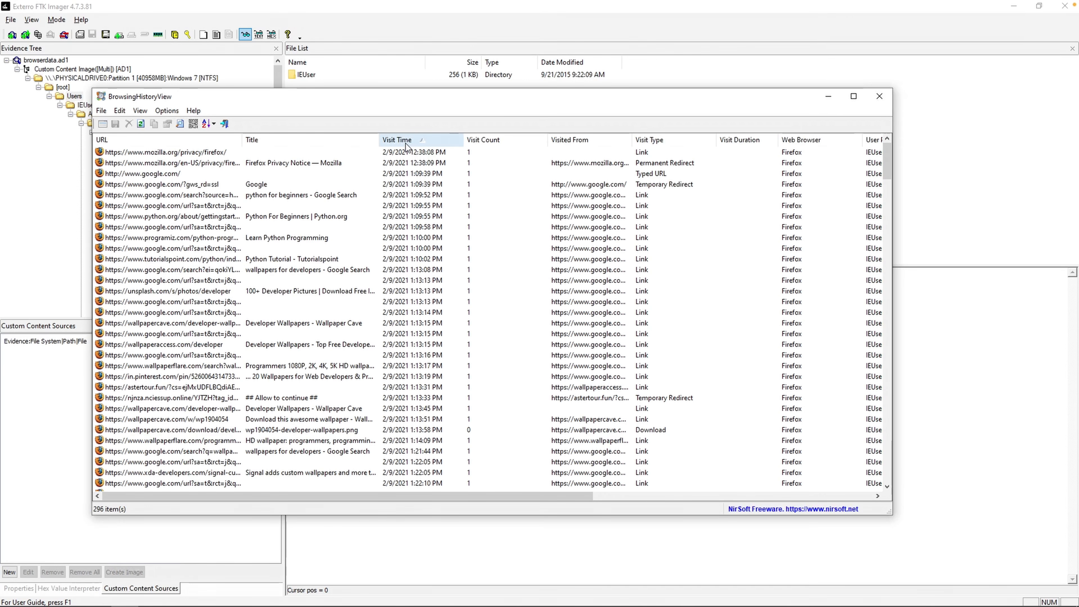
Sort the history by visit time, oldest first, and select the earliest Chrome entry
{"action": "left_click", "coordinate": [418, 152]}
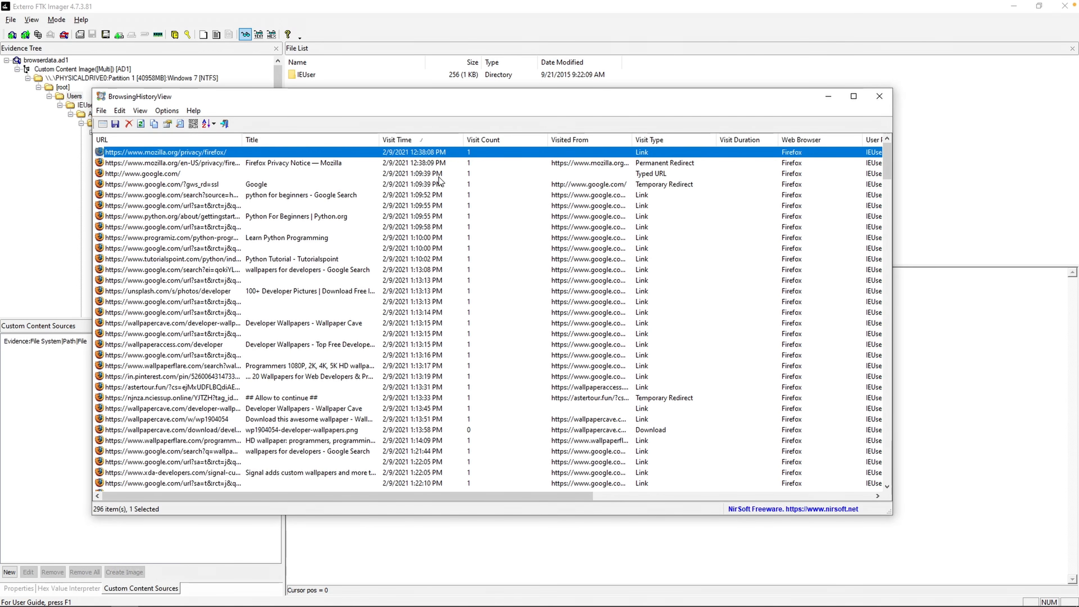
{"action": "left_click", "coordinate": [433, 143]}
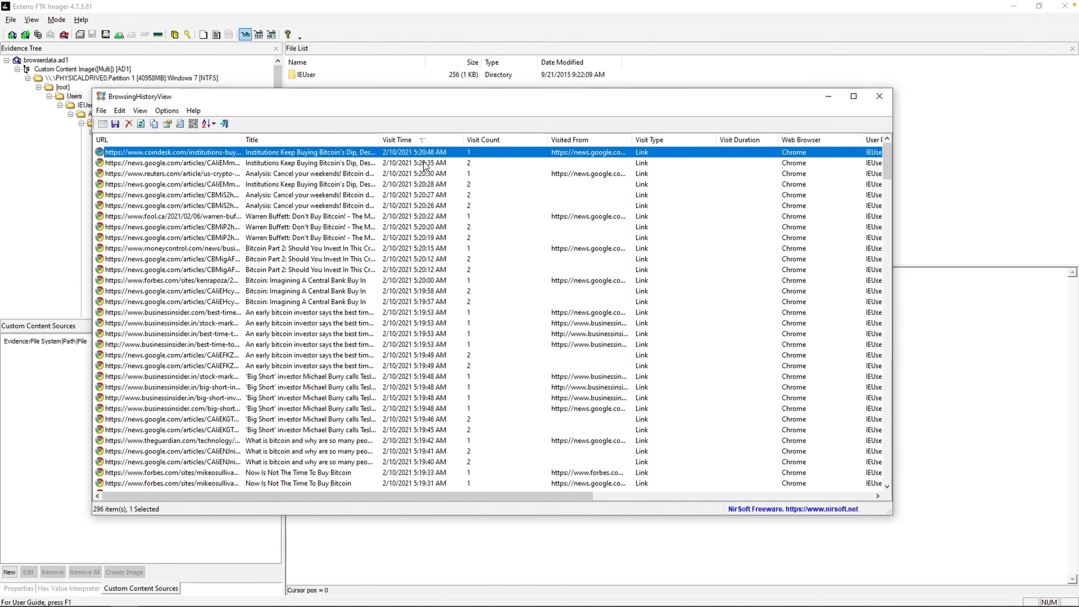
{"action": "left_click", "coordinate": [421, 140]}
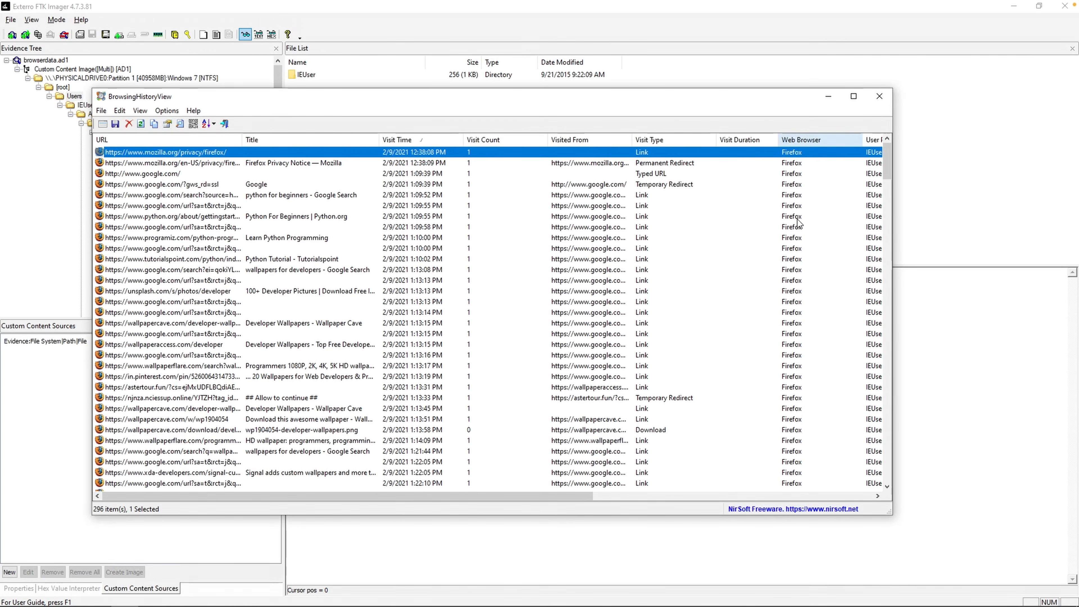
{"action": "scroll", "coordinate": [797, 222], "scroll_direction": "down", "scroll_amount": 10}
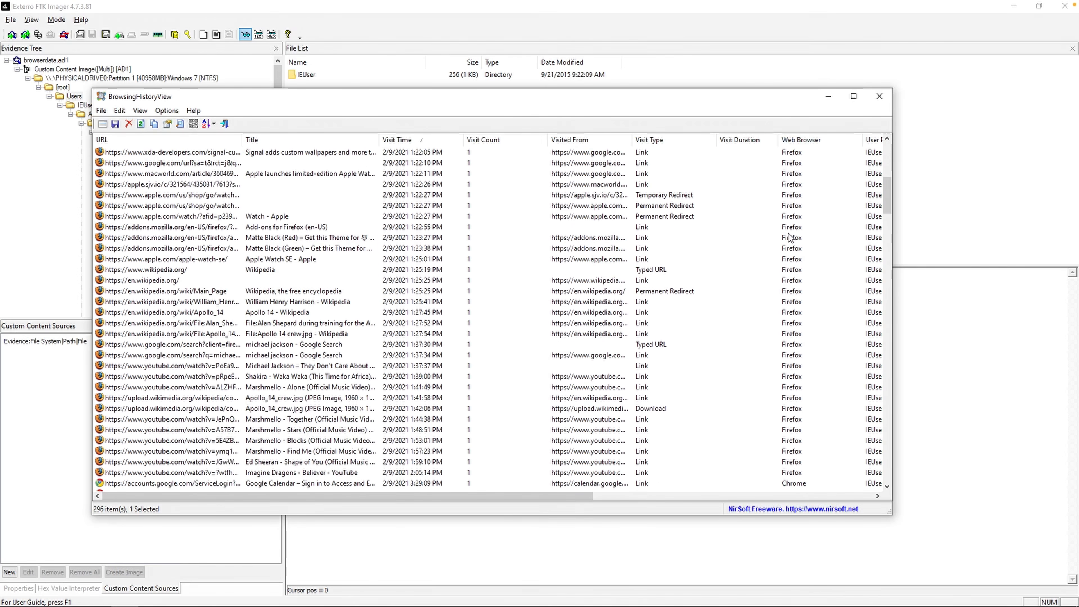
{"action": "scroll", "coordinate": [789, 237], "scroll_direction": "down", "scroll_amount": 5}
{"action": "left_click", "coordinate": [523, 323]}
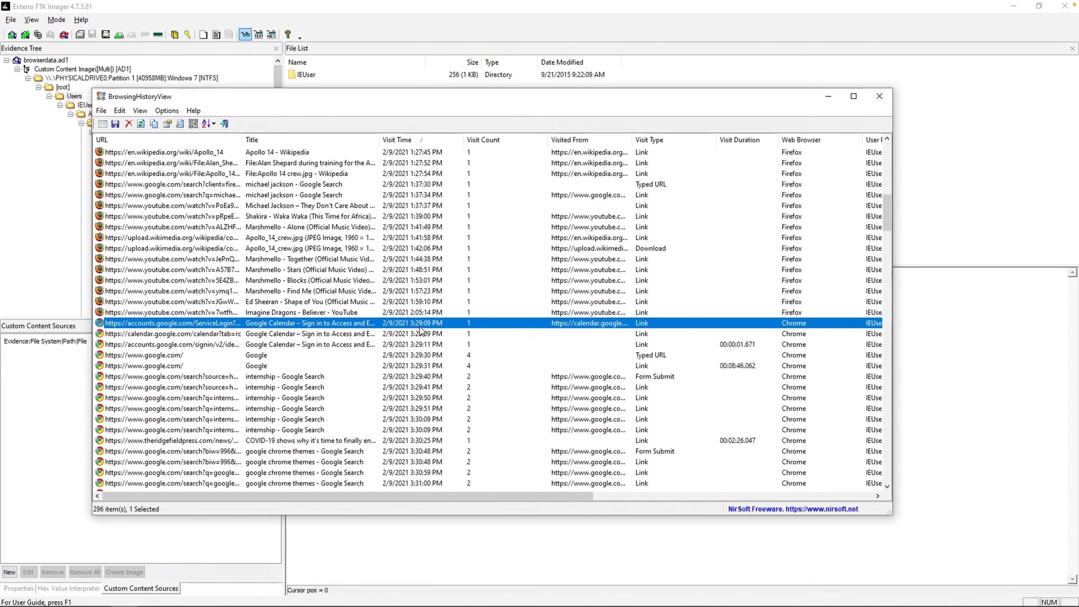
Check the Show Time In GMT option, and review the Chrome theme question on the BTLO challenge page
{"action": "left_click", "coordinate": [171, 111]}
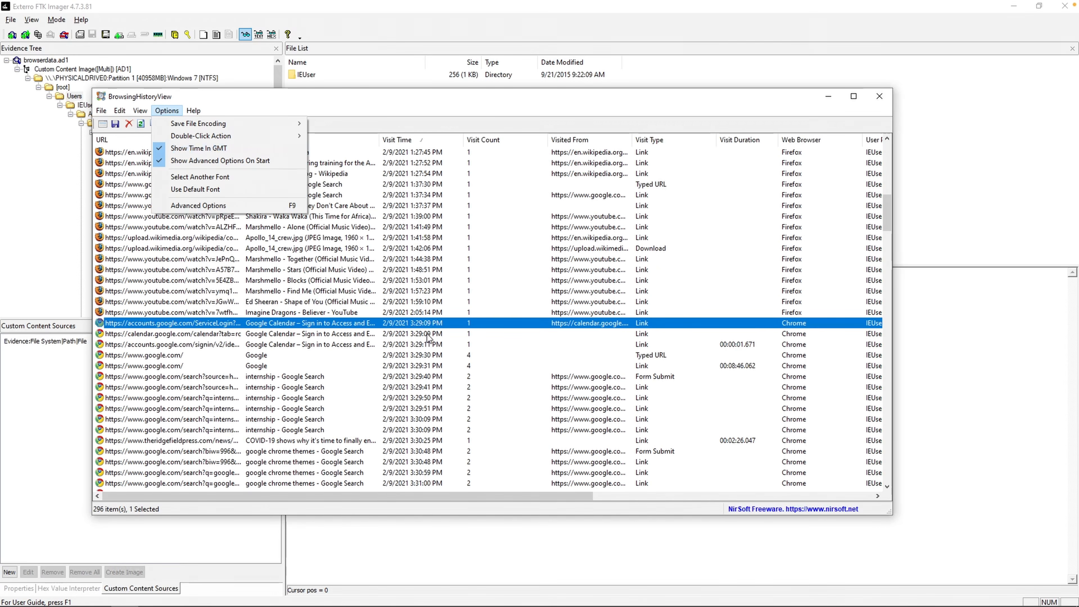
{"action": "left_click", "coordinate": [437, 338]}
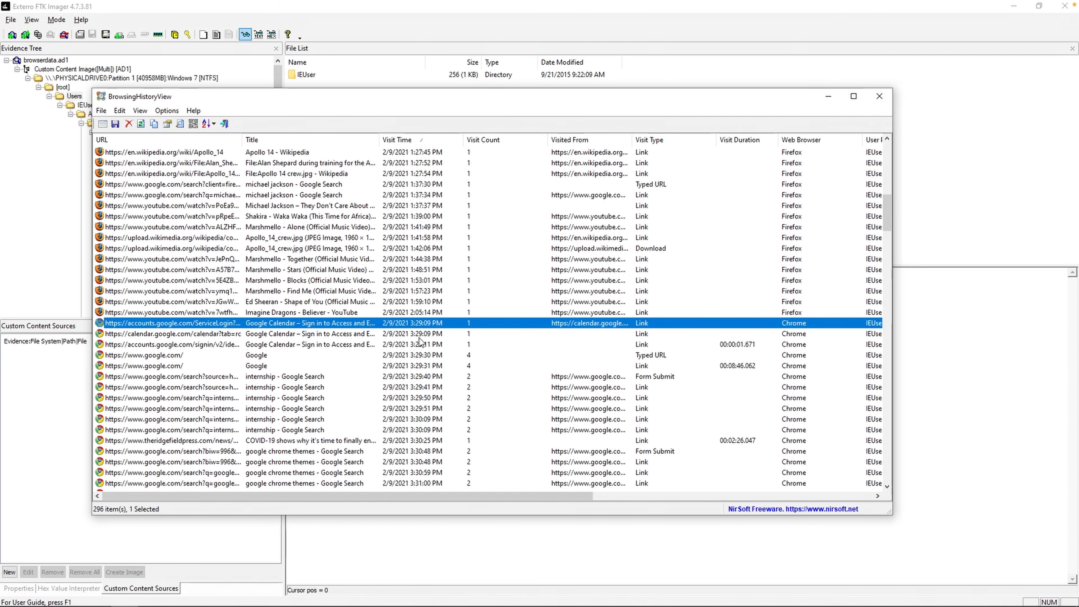
{"action": "key", "text": "alt+Tab"}
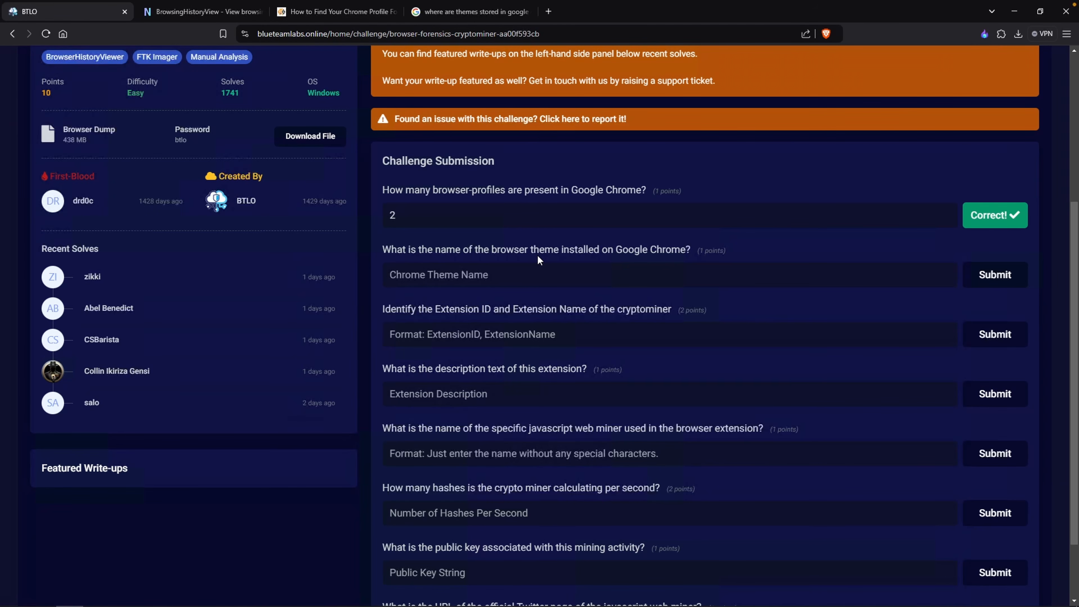
{"action": "key", "text": "alt+Tab"}
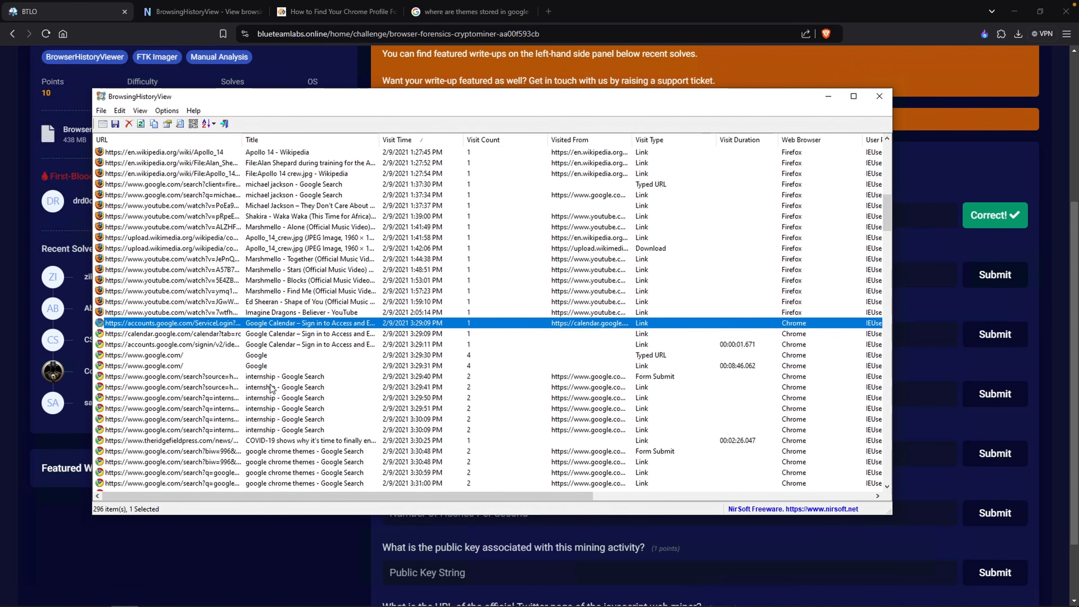
Widen the URL column and examine the Chrome entries from the internship searches through the theme searches to the "Earth in Space - Chrome Web Store" visit
{"action": "left_click", "coordinate": [262, 380]}
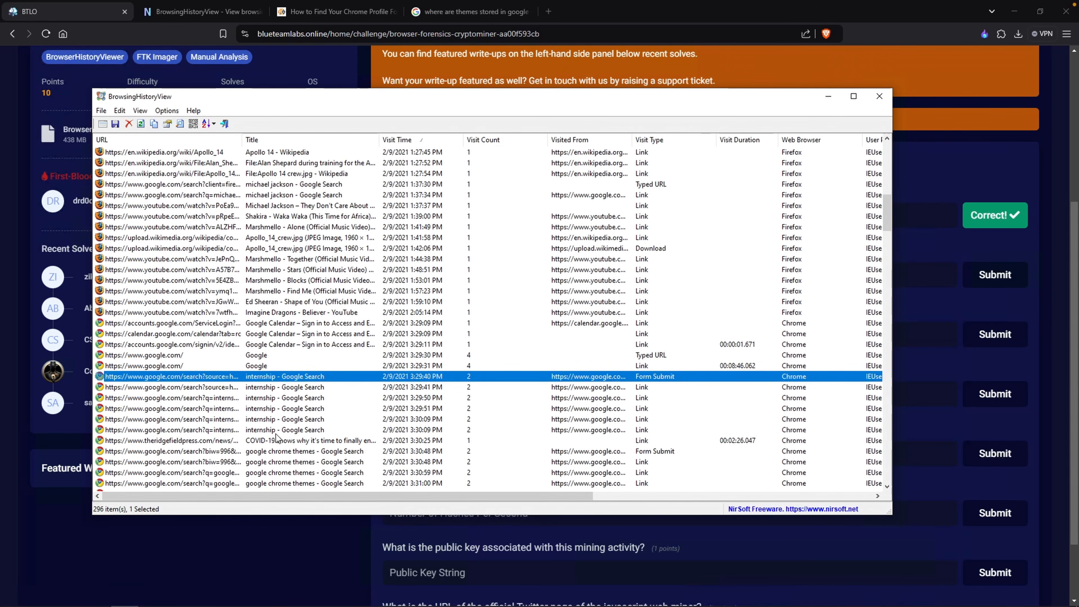
{"action": "left_click", "coordinate": [267, 442]}
{"action": "left_click", "coordinate": [264, 453]}
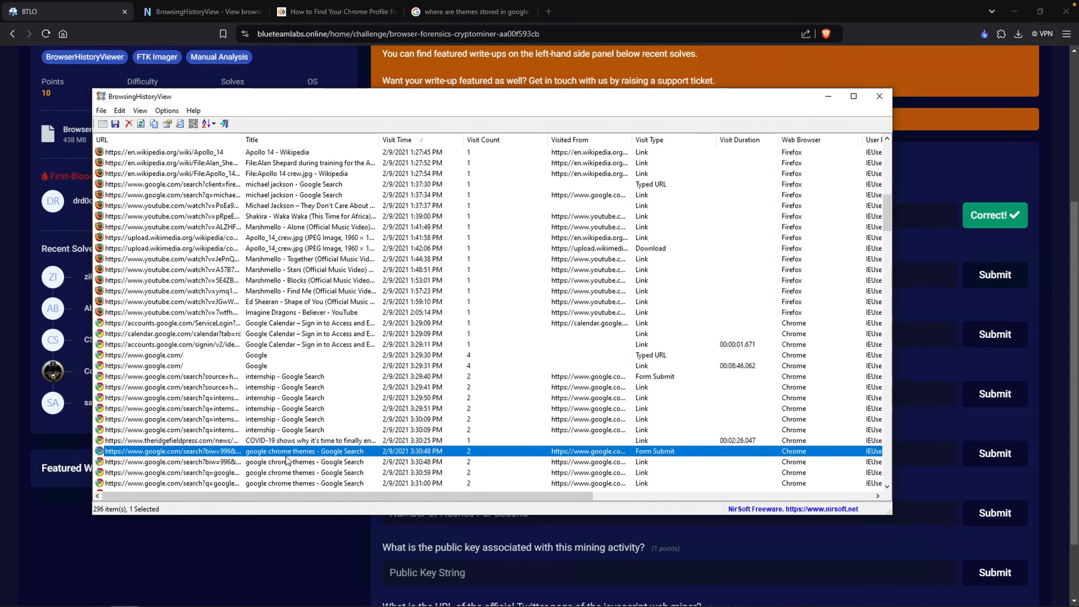
{"action": "left_click_drag", "start_coordinate": [242, 140], "coordinate": [283, 146]}
{"action": "scroll", "coordinate": [324, 434], "scroll_direction": "down", "scroll_amount": 2}
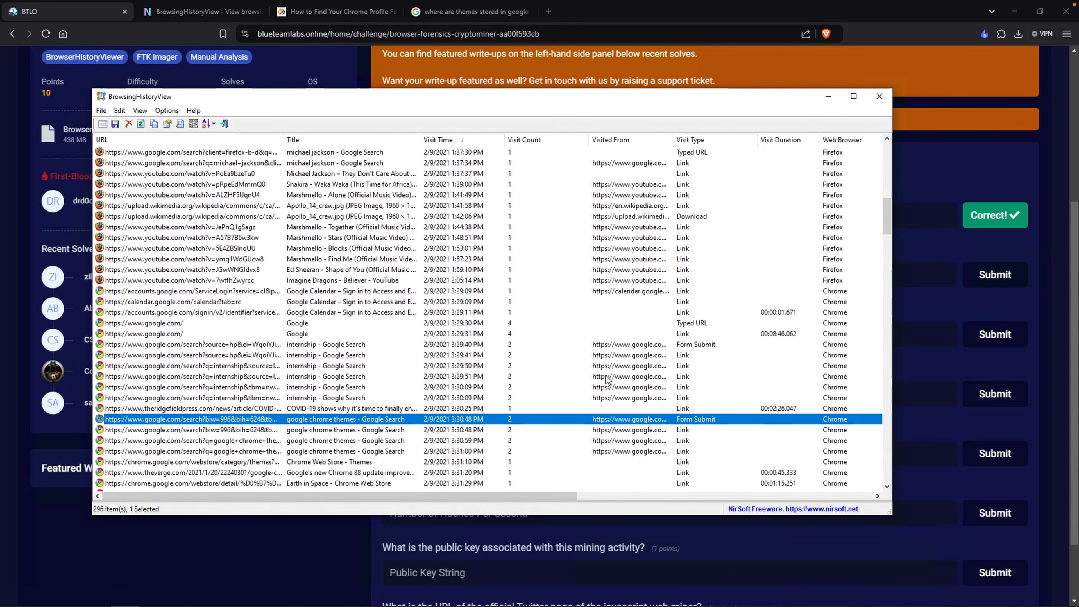
{"action": "left_click", "coordinate": [324, 431]}
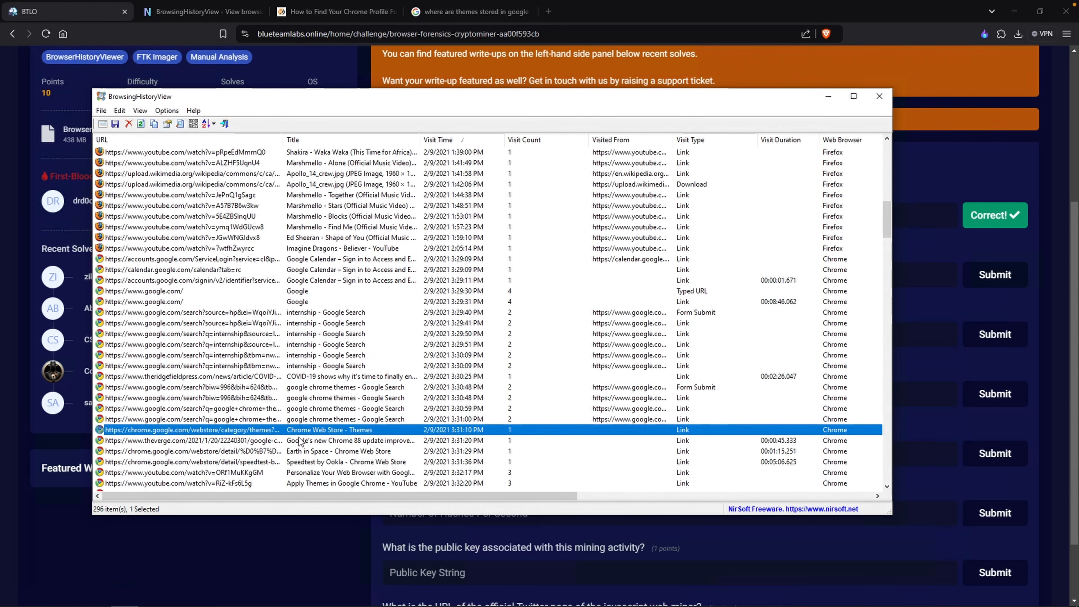
{"action": "left_click", "coordinate": [407, 442]}
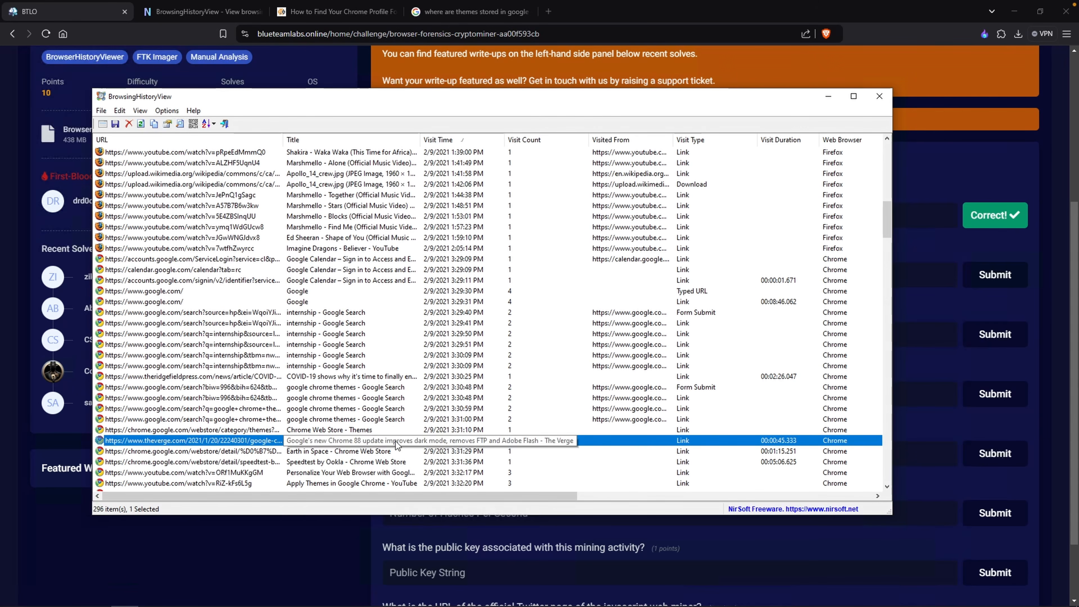
{"action": "left_click", "coordinate": [297, 453]}
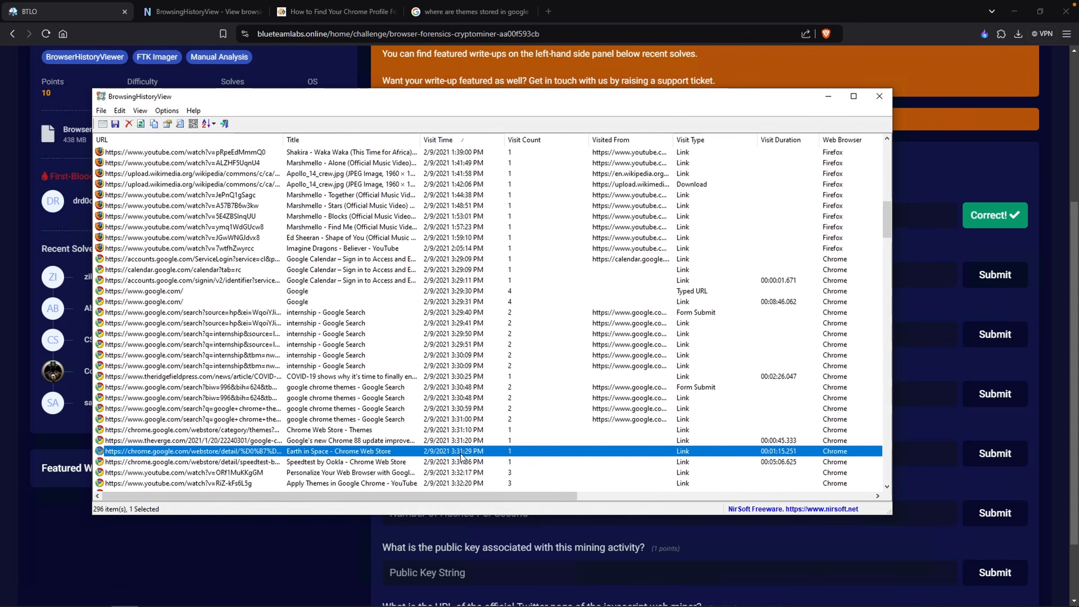
{"action": "double_click", "coordinate": [345, 454]}
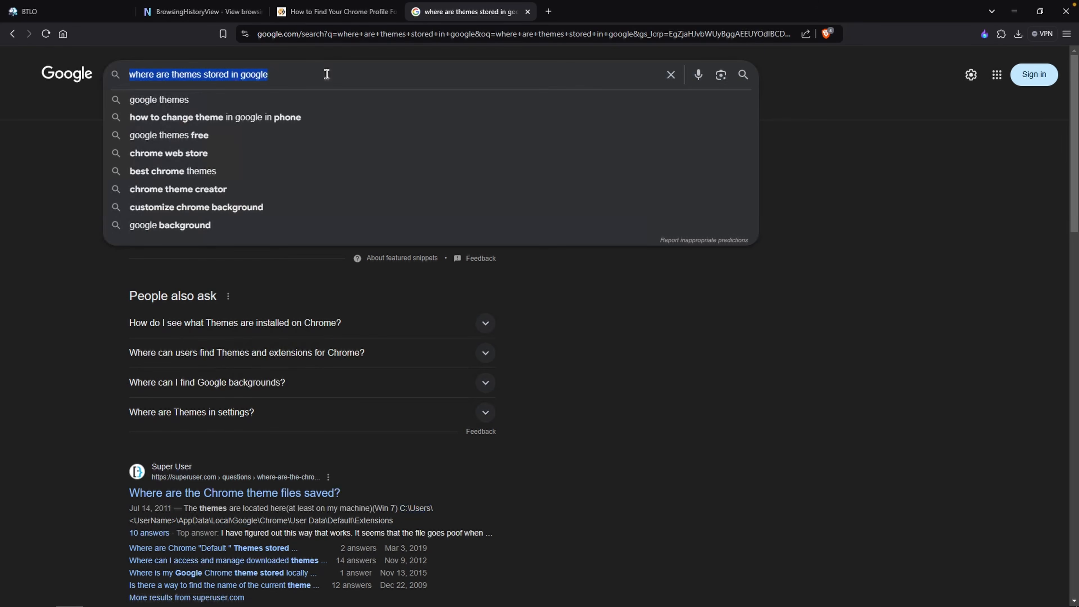
In the web browser, search Google for "Earch in space google web store" and open the "Earth in Space - Chrome Web Store" result
{"action": "type", "text": "Earch"}
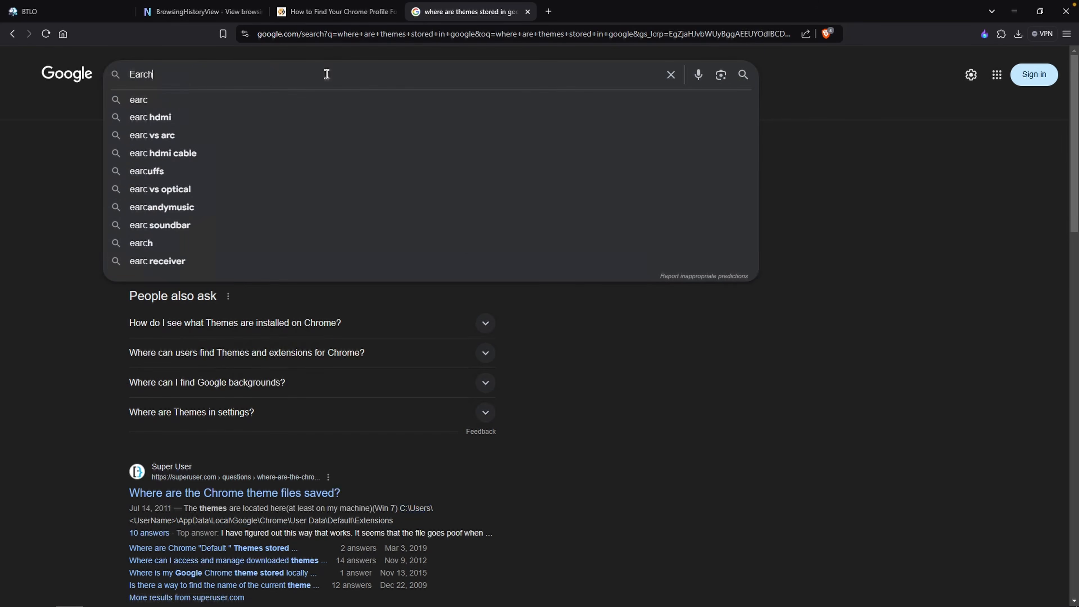
{"action": "type", "text": " in space go"}
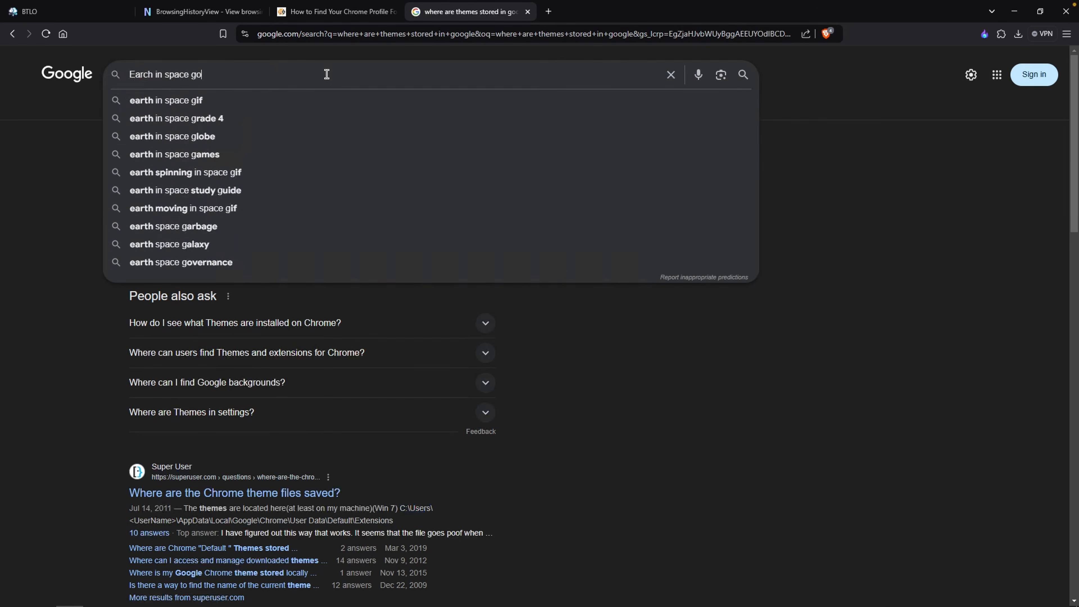
{"action": "type", "text": "ogle web store"}
{"action": "key", "text": "Return"}
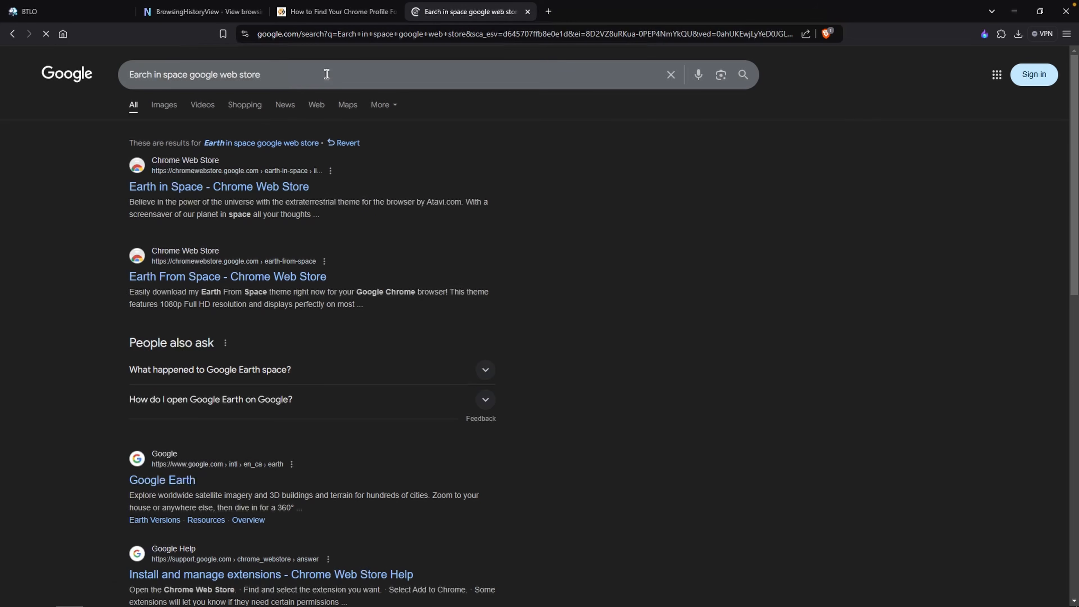
{"action": "left_click", "coordinate": [288, 186]}
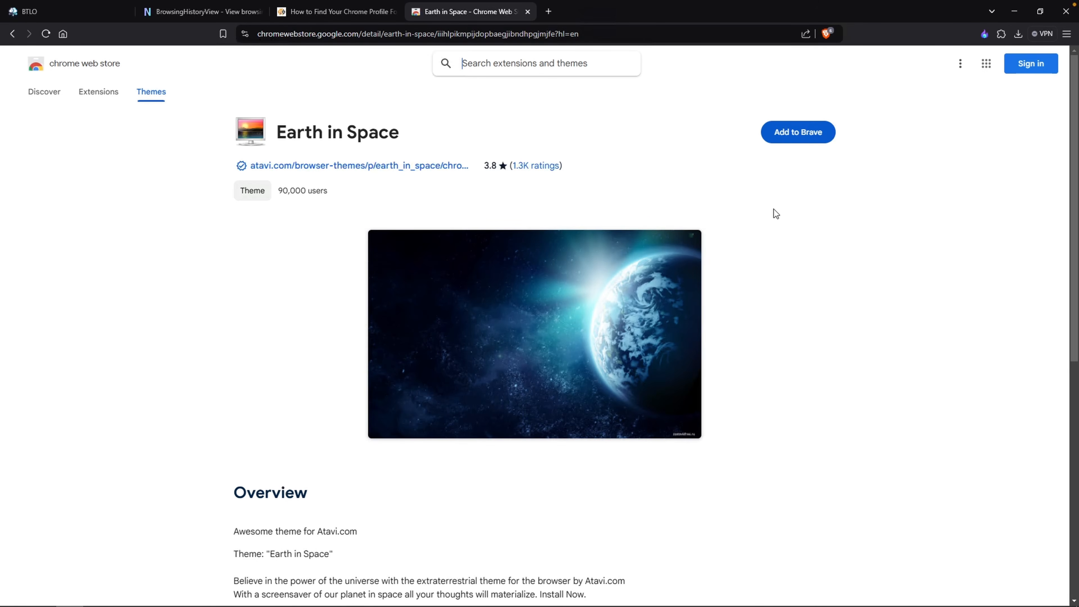
Switch to FTK Imager and examine manifest.json in the aohghmighlieiainnegkcijnfilokake 0.10_0 and apdfllckaahabafndbhieahigkjlhalf 14.5_0 extension folders
{"action": "left_click", "coordinate": [820, 131]}
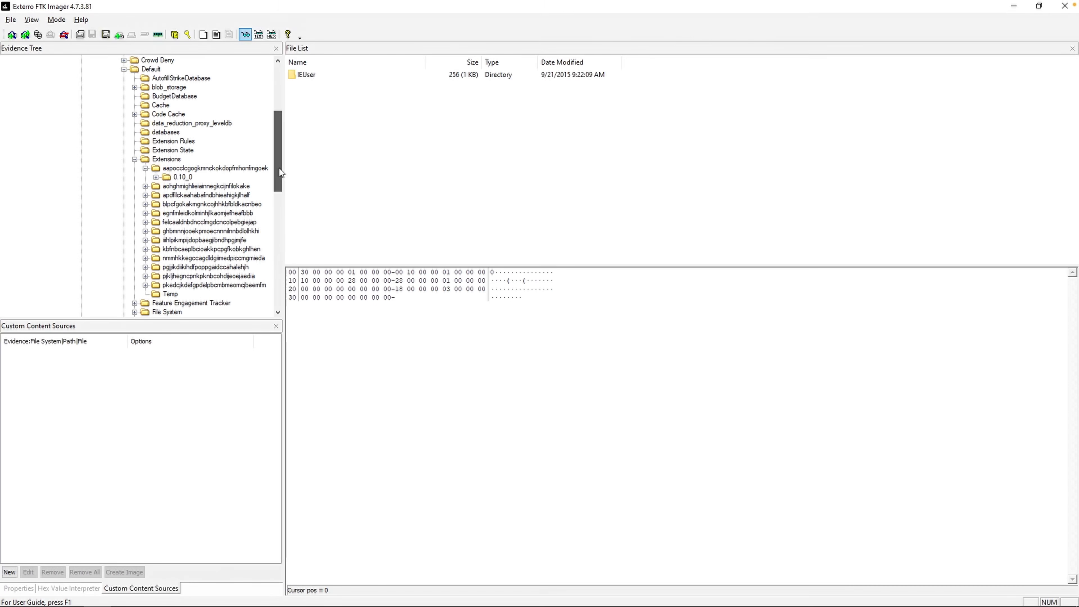
{"action": "scroll", "coordinate": [279, 168], "scroll_direction": "down", "scroll_amount": 1}
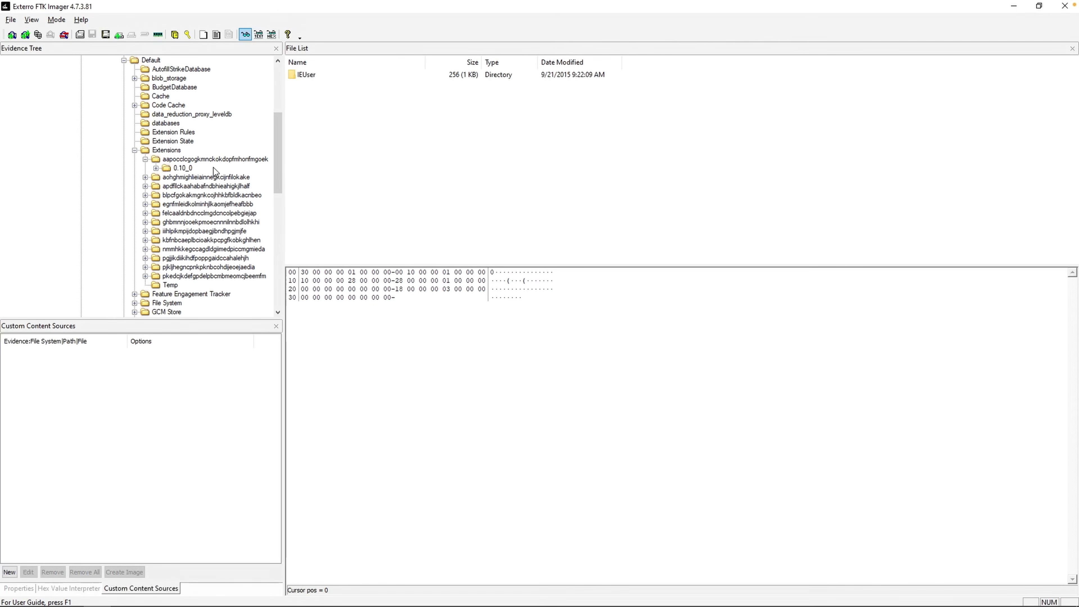
{"action": "left_click", "coordinate": [183, 169]}
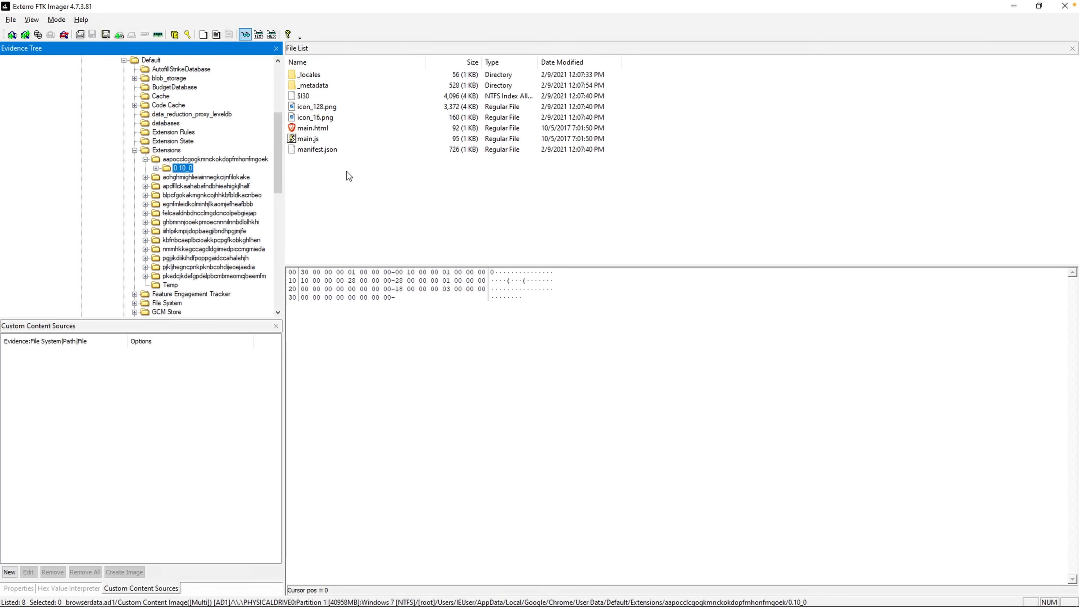
{"action": "left_click", "coordinate": [145, 176]}
{"action": "left_click", "coordinate": [156, 186]}
{"action": "left_click", "coordinate": [182, 186]}
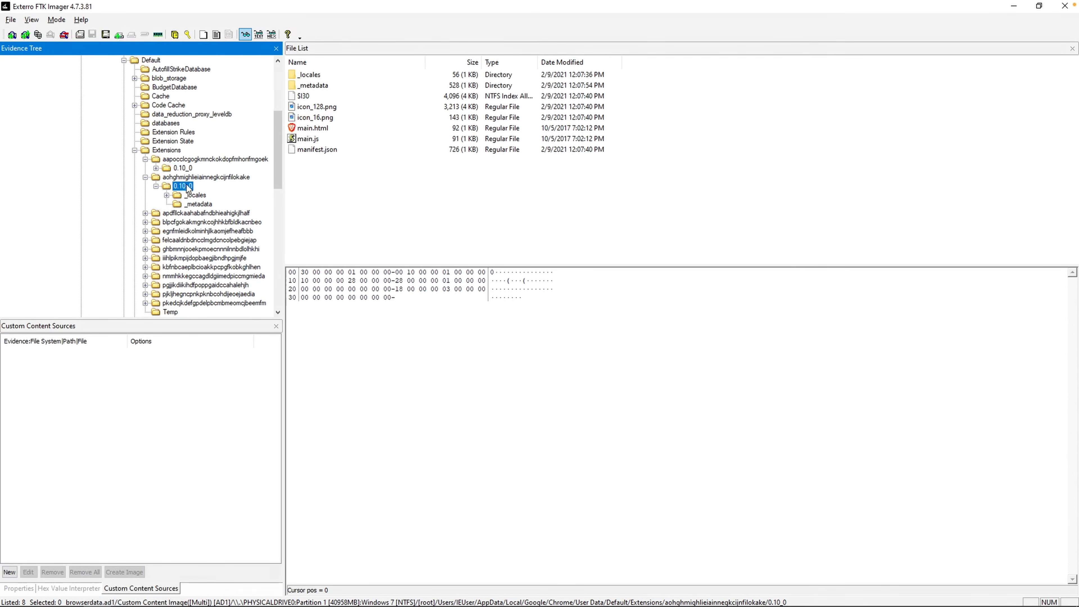
{"action": "left_click", "coordinate": [332, 153]}
{"action": "left_click_drag", "start_coordinate": [294, 344], "coordinate": [434, 345]}
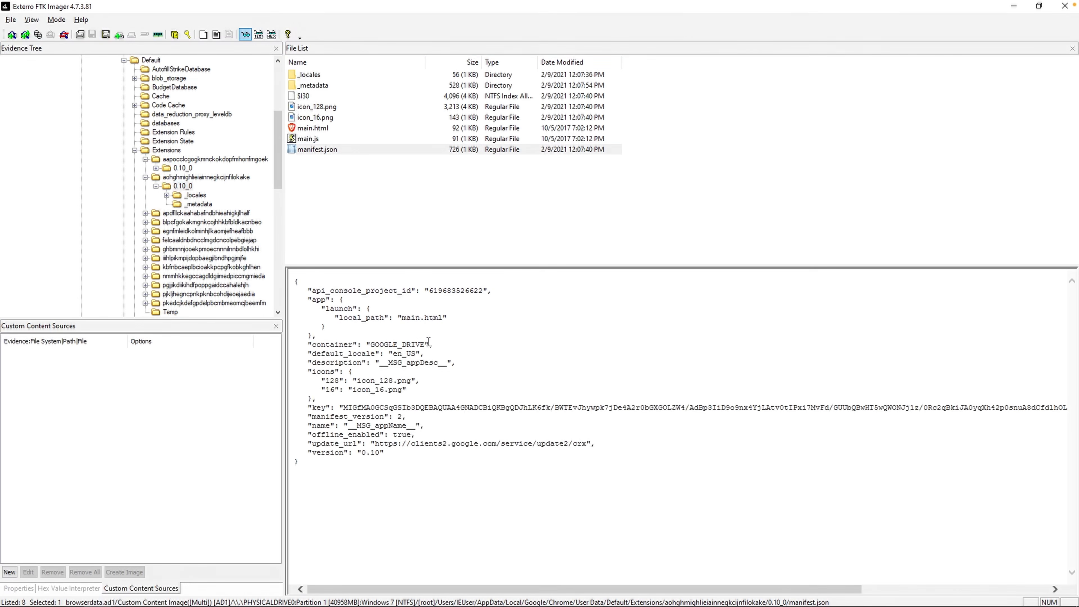
{"action": "left_click", "coordinate": [182, 213]}
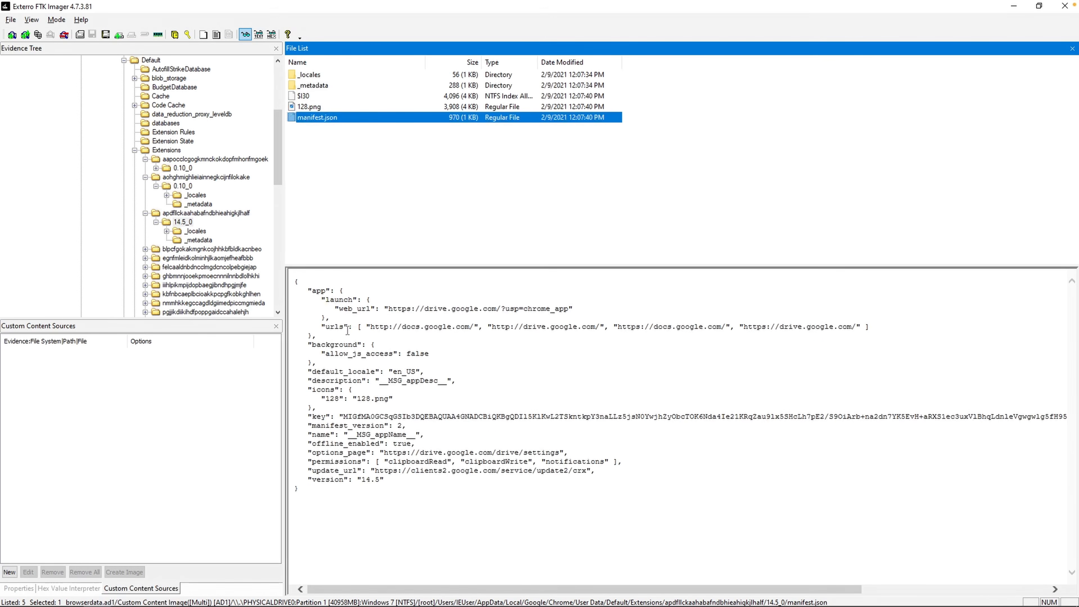
{"action": "left_click_drag", "start_coordinate": [371, 328], "coordinate": [478, 327]}
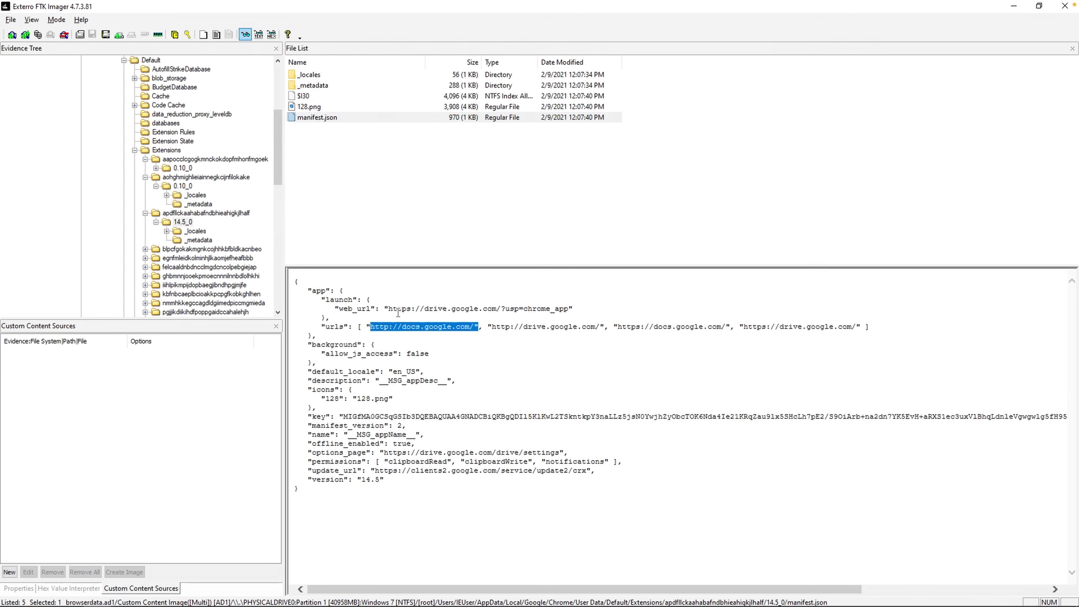
Open manifest.json in the 3_0 folder of extension egnfmleidkolminhjlkaomjefheafbbb and examine its description and name for signs of cryptomining
{"action": "left_click", "coordinate": [145, 249]}
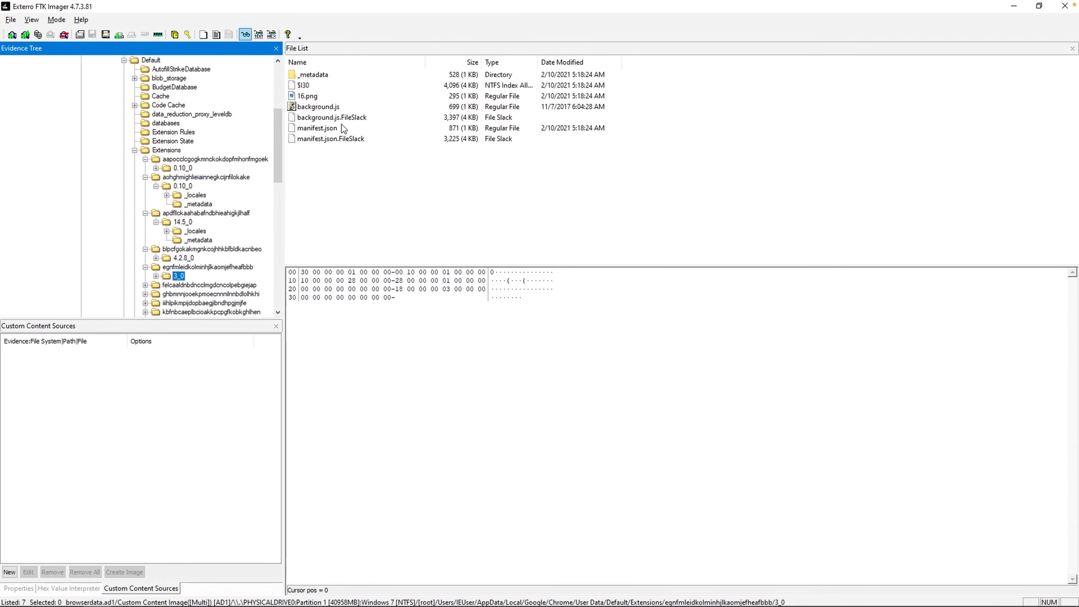
{"action": "left_click", "coordinate": [336, 128]}
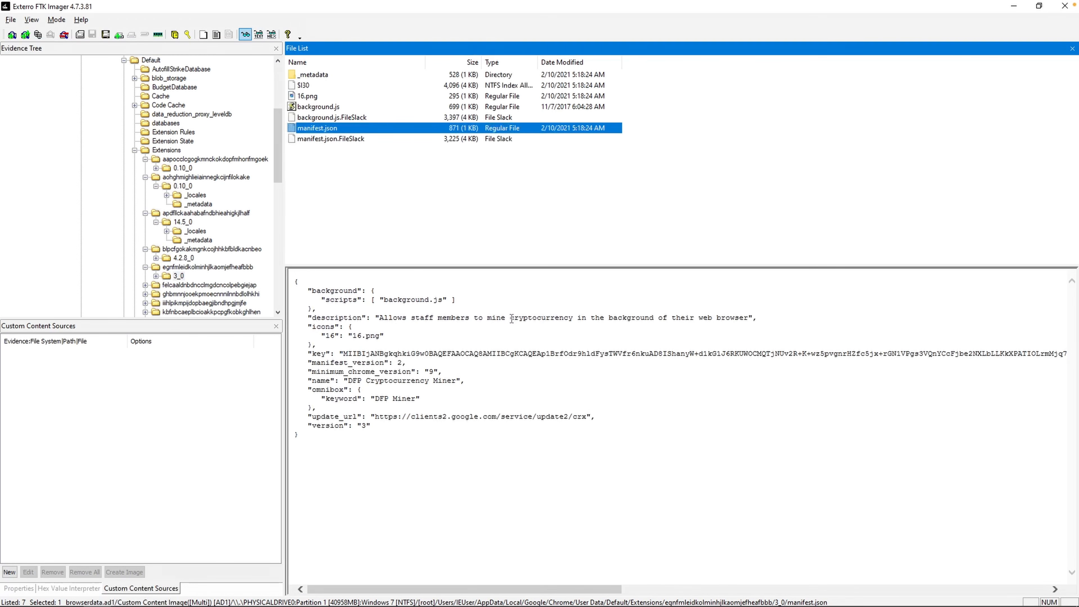
{"action": "left_click_drag", "start_coordinate": [512, 320], "coordinate": [568, 313]}
{"action": "double_click", "coordinate": [568, 317]}
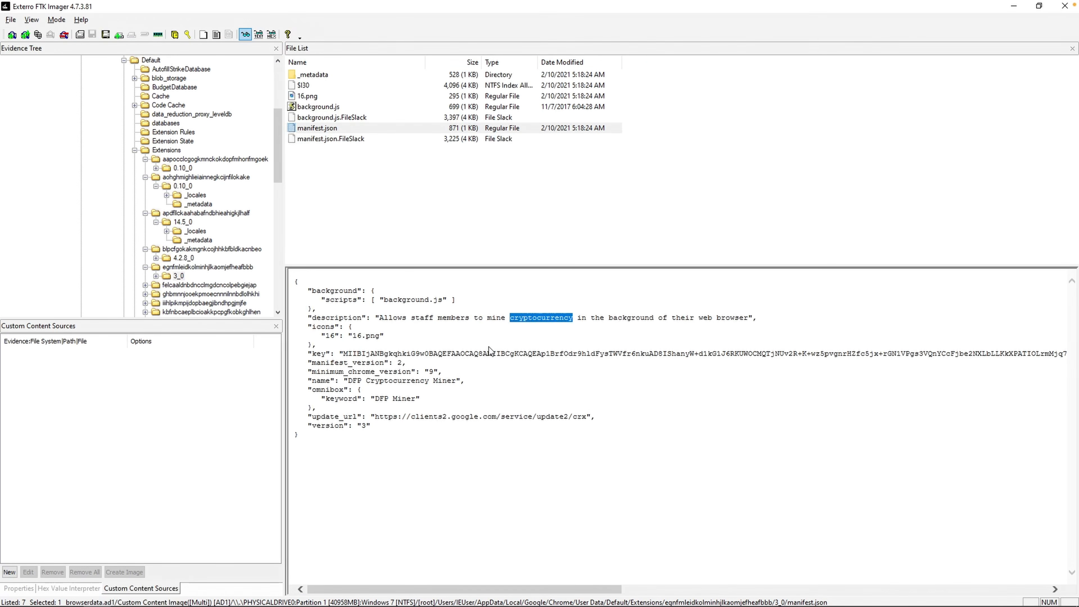
{"action": "left_click", "coordinate": [357, 382]}
{"action": "left_click_drag", "start_coordinate": [357, 382], "coordinate": [456, 382]}
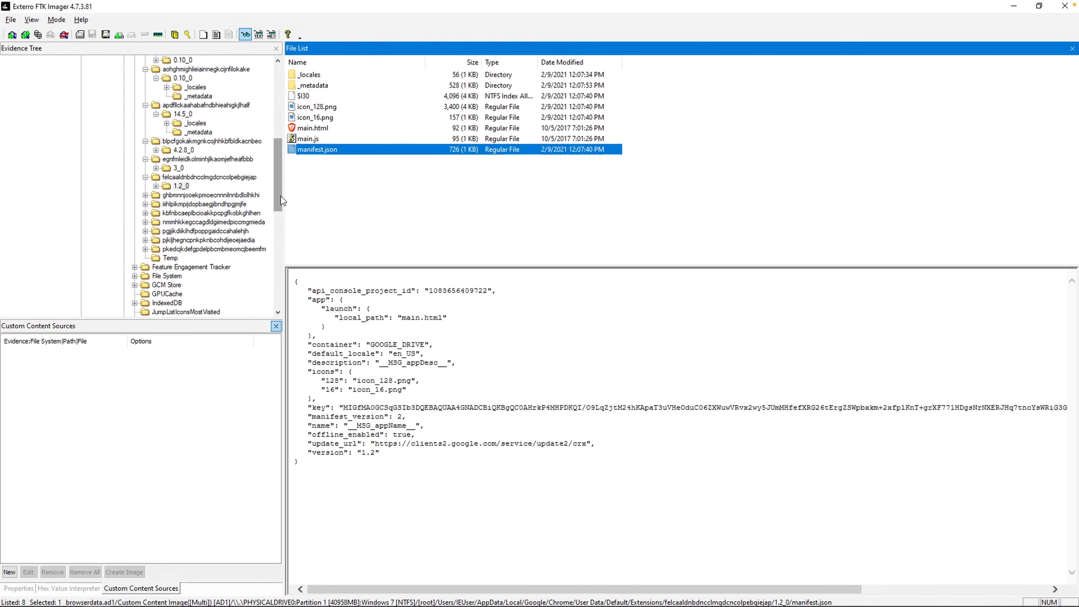
Sort the Chrome Extensions folder contents by date modified, and check the "Earth in Space - Chrome Web Store" visit time in BrowsingHistoryView
{"action": "left_click_drag", "start_coordinate": [281, 196], "coordinate": [278, 132]}
{"action": "left_click", "coordinate": [174, 258]}
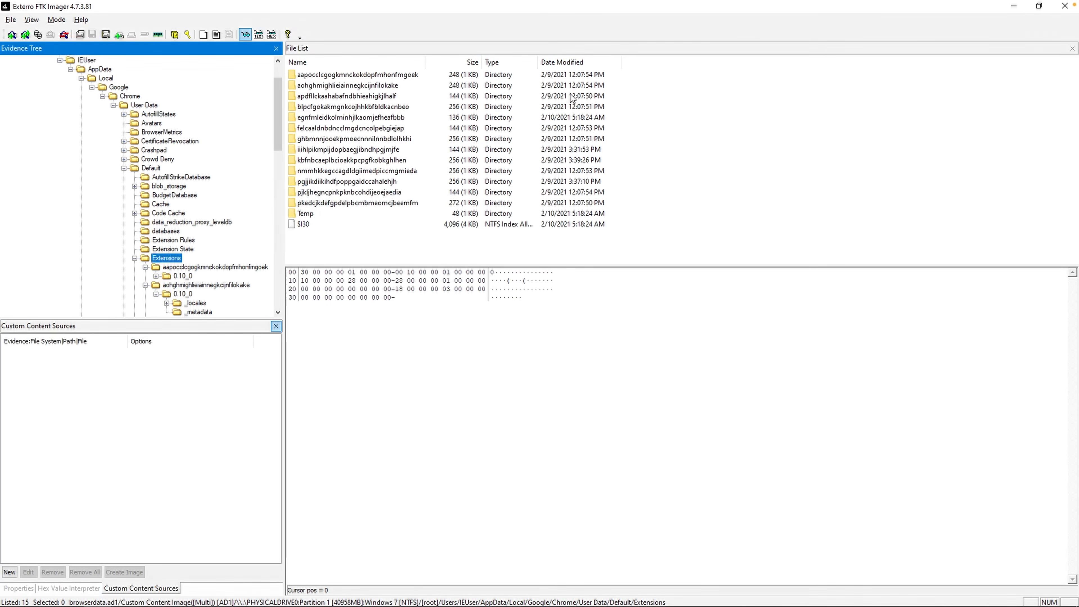
{"action": "left_click", "coordinate": [573, 63]}
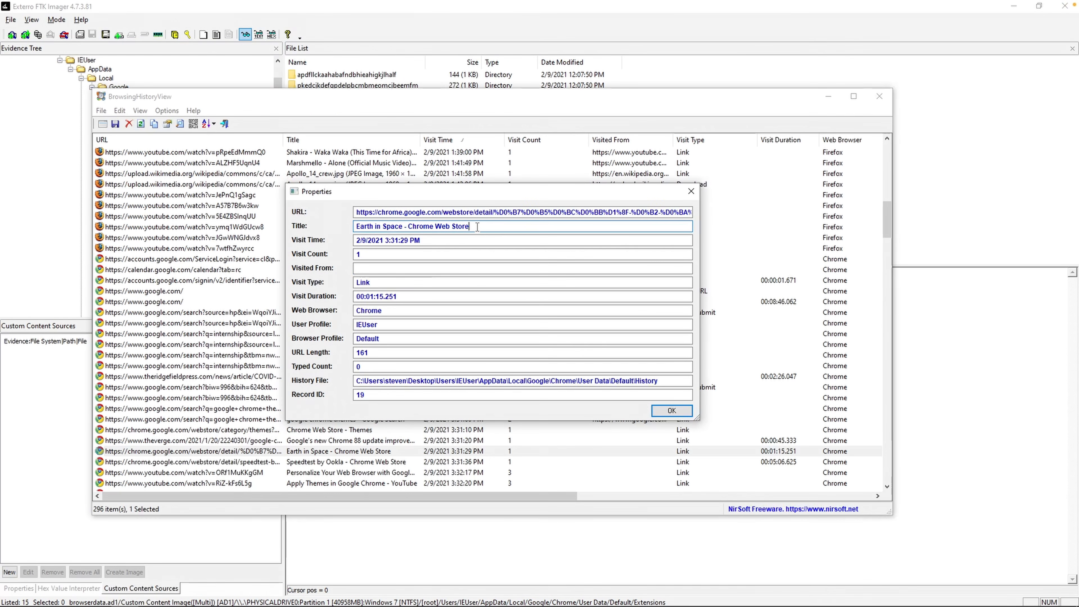
{"action": "left_click_drag", "start_coordinate": [477, 227], "coordinate": [357, 229]}
{"action": "left_click_drag", "start_coordinate": [429, 241], "coordinate": [386, 240]}
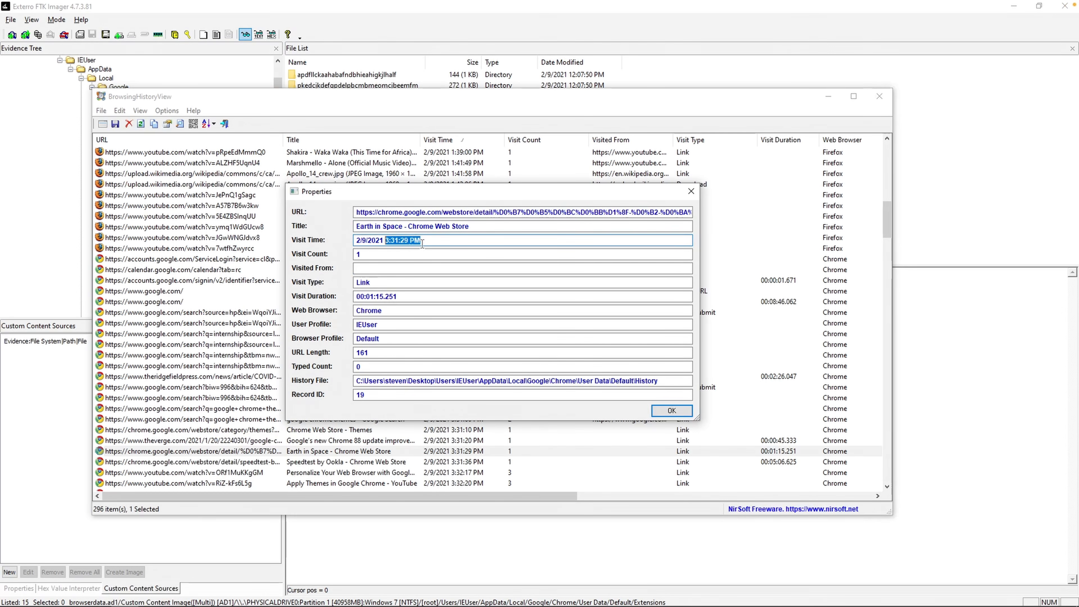
{"action": "left_click", "coordinate": [547, 25]}
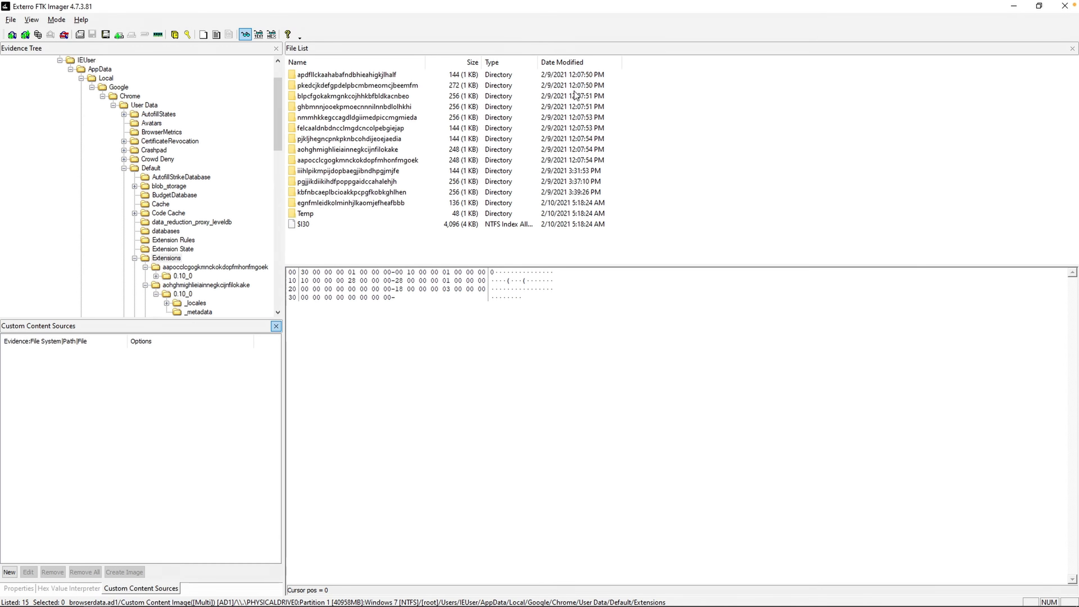
Open the iiihlpikmpijdopbaegjibndhpgjmjfe extension's 1.6_0 folder and examine the web_url entry in its manifest.json
{"action": "left_click", "coordinate": [579, 172]}
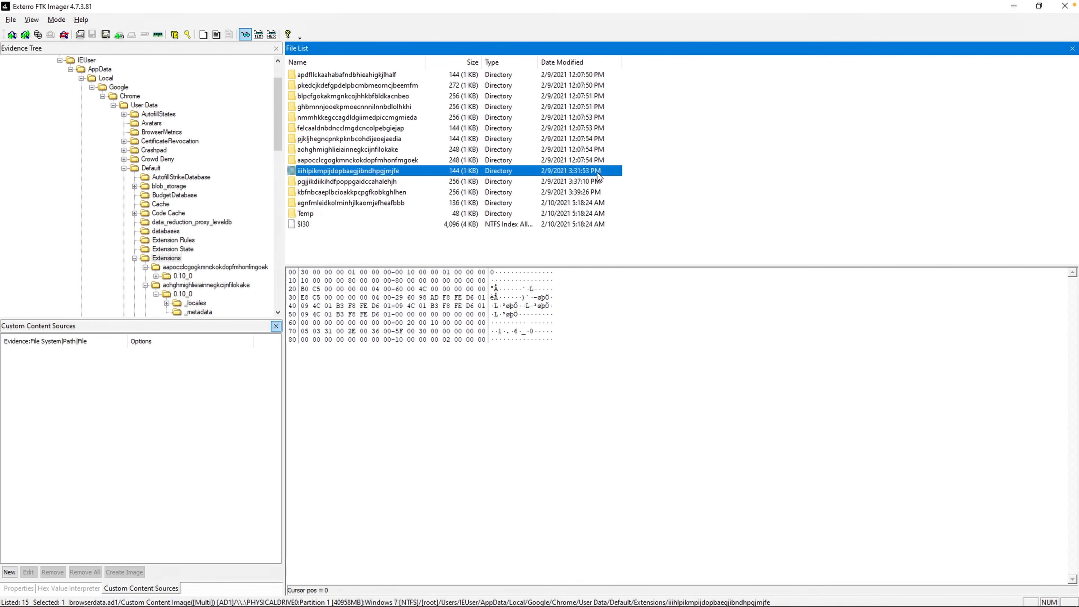
{"action": "double_click", "coordinate": [508, 173]}
{"action": "double_click", "coordinate": [317, 74]}
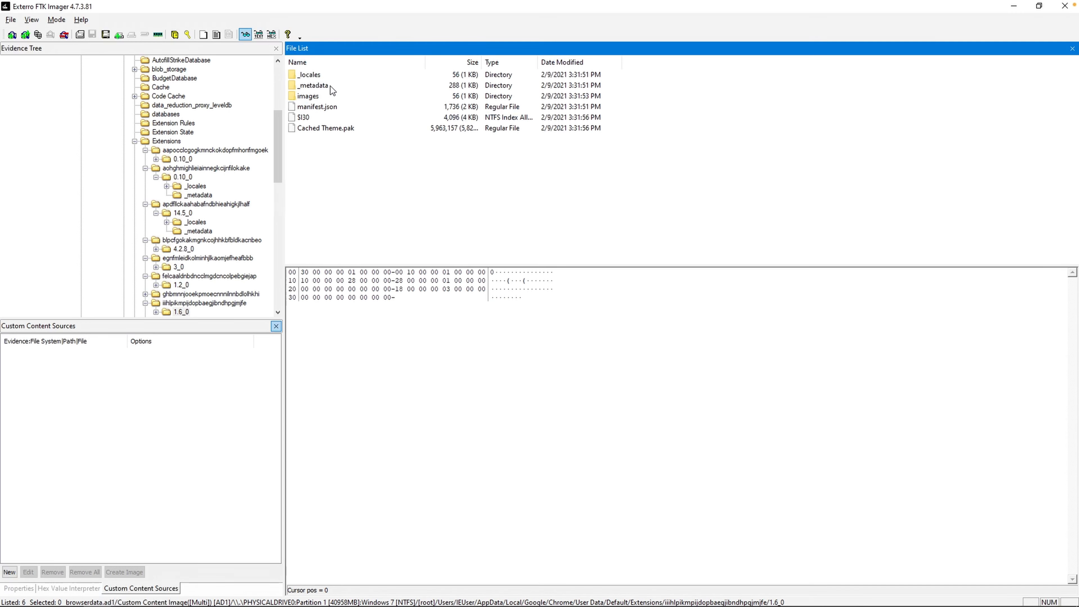
{"action": "left_click", "coordinate": [327, 110]}
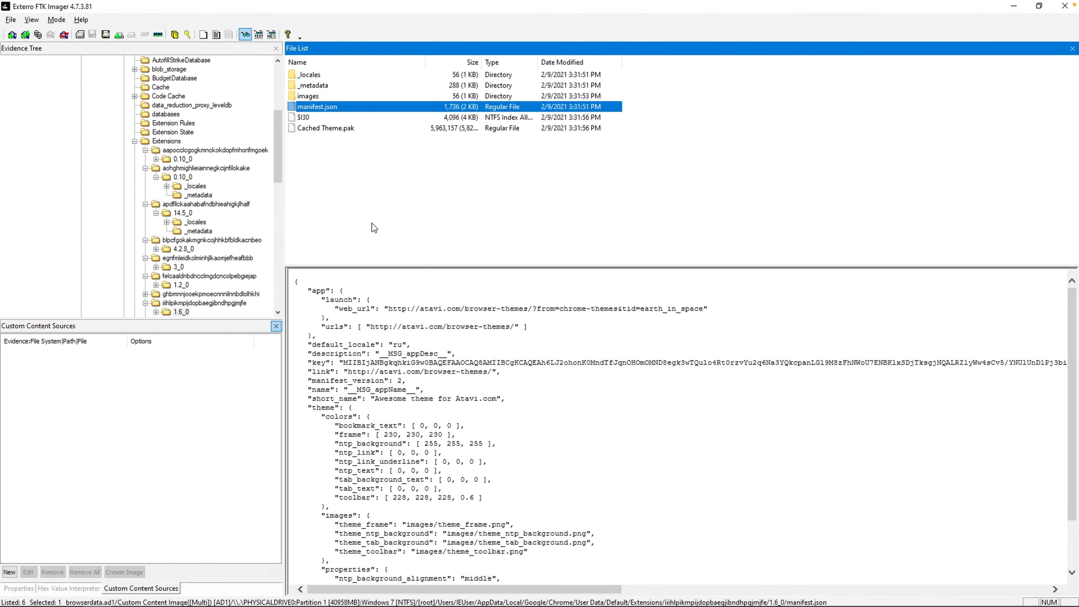
{"action": "left_click_drag", "start_coordinate": [338, 309], "coordinate": [708, 309]}
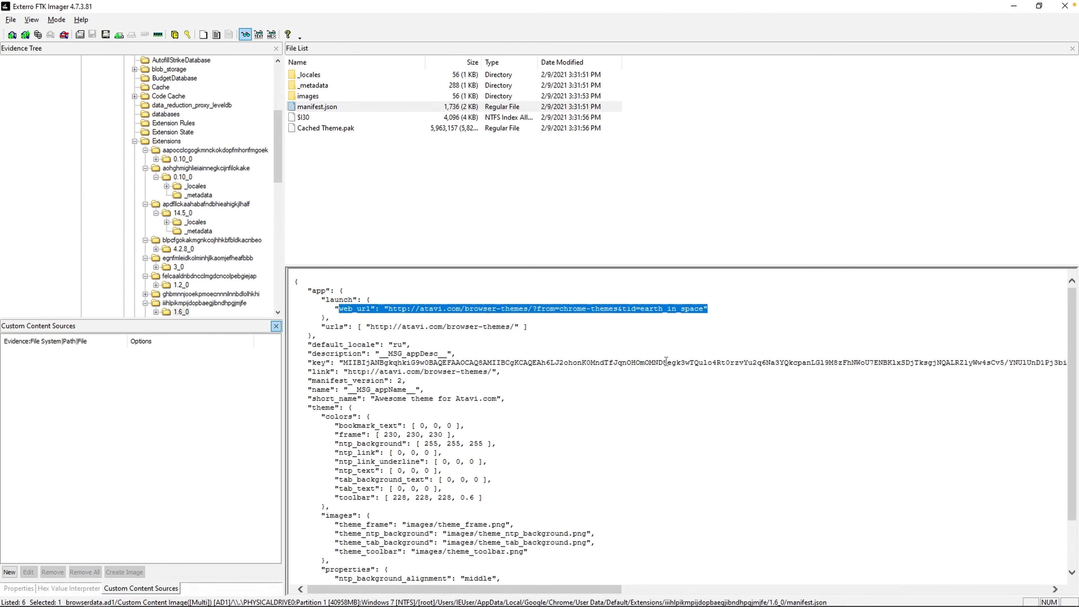
Switch to the BTLO page in the web browser and submit "Earth in Space" as the Chrome theme name
{"action": "key", "text": "alt+Tab"}
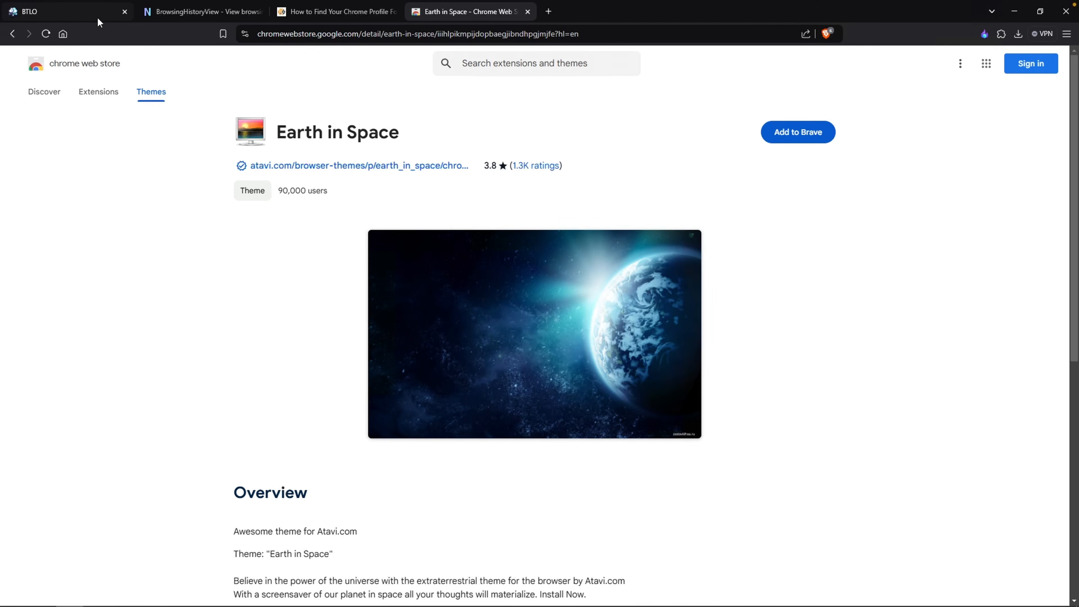
{"action": "left_click", "coordinate": [87, 13]}
{"action": "left_click", "coordinate": [562, 281]}
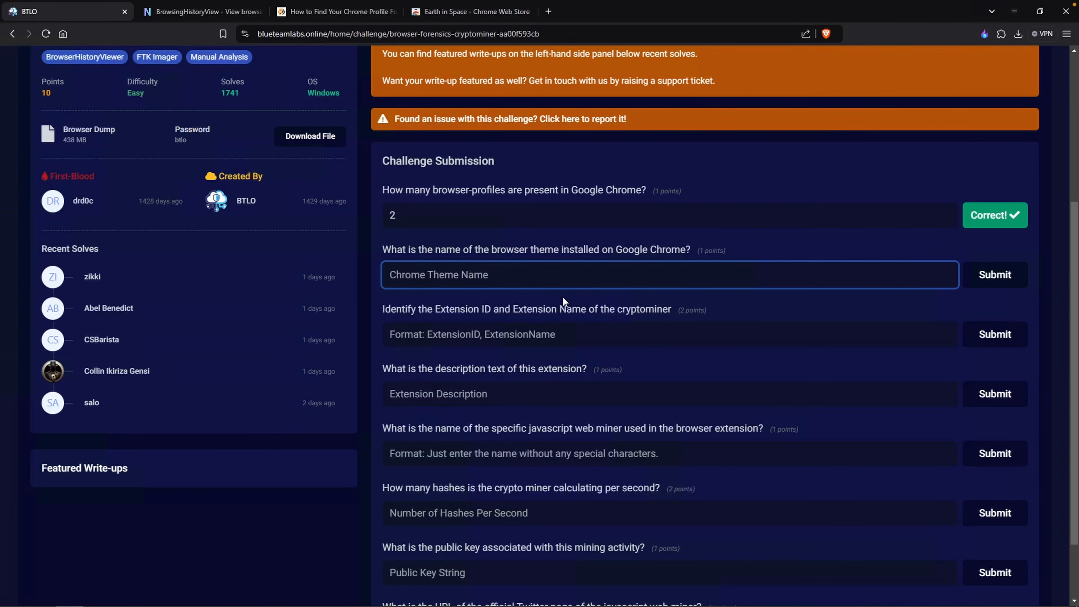
{"action": "type", "text": "Earth in Space"}
{"action": "key", "text": "Return"}
Read the cryptominer ID question, and copy the extension name "DFP Cryptocurrency Miner" from manifest.json in the egnfmleidkolminhjlkaomjefheafbbb 3_0 folder in FTK Imager
{"action": "left_click_drag", "start_coordinate": [385, 311], "coordinate": [486, 313]}
{"action": "left_click_drag", "start_coordinate": [555, 322], "coordinate": [653, 312]}
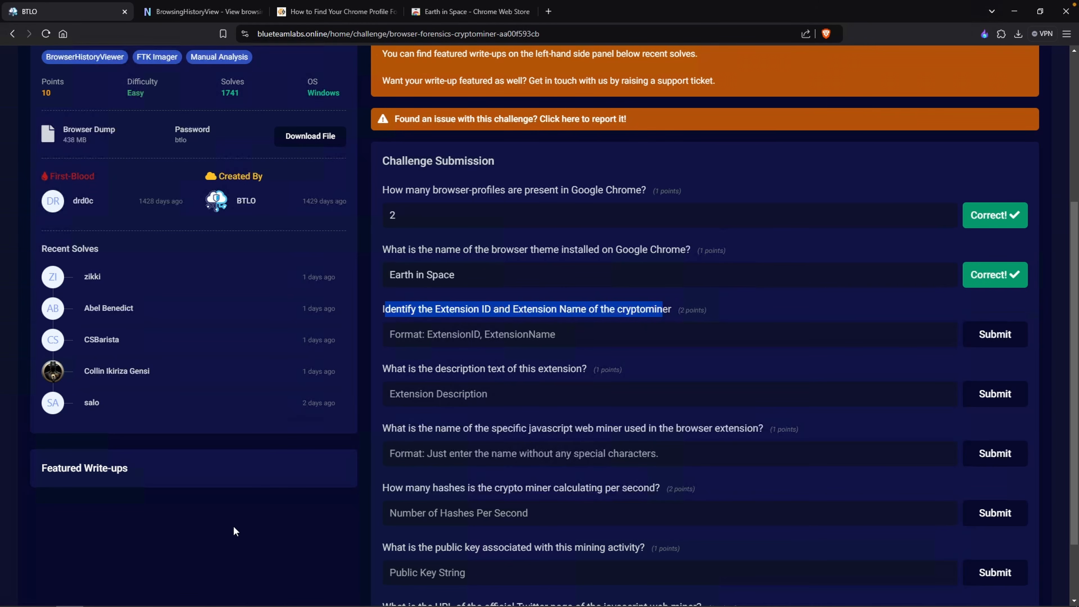
{"action": "key", "text": "alt+Tab"}
{"action": "left_click", "coordinate": [174, 267]}
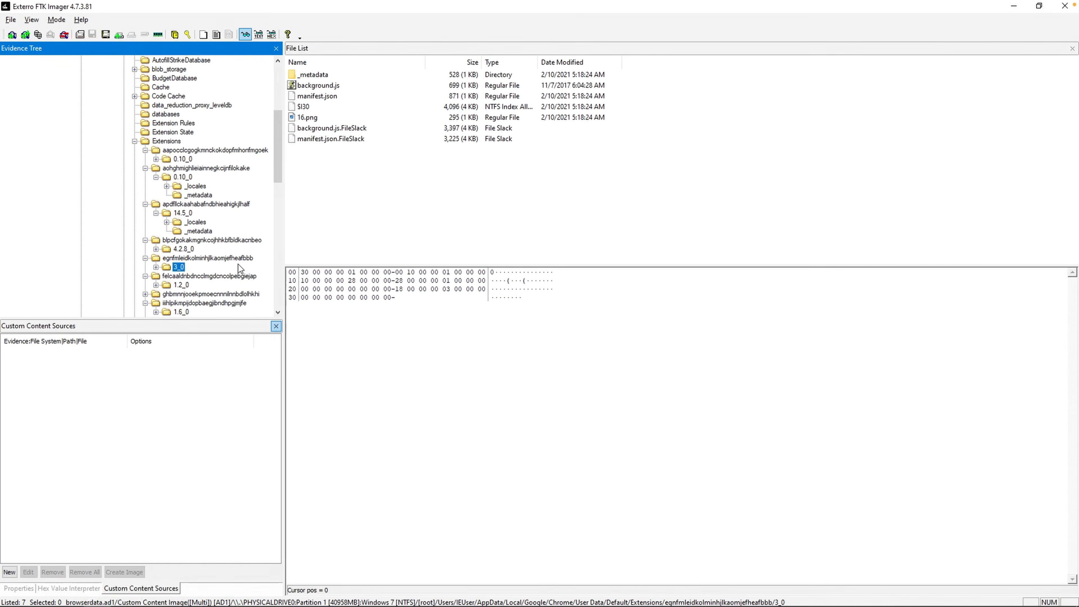
{"action": "left_click", "coordinate": [318, 95]}
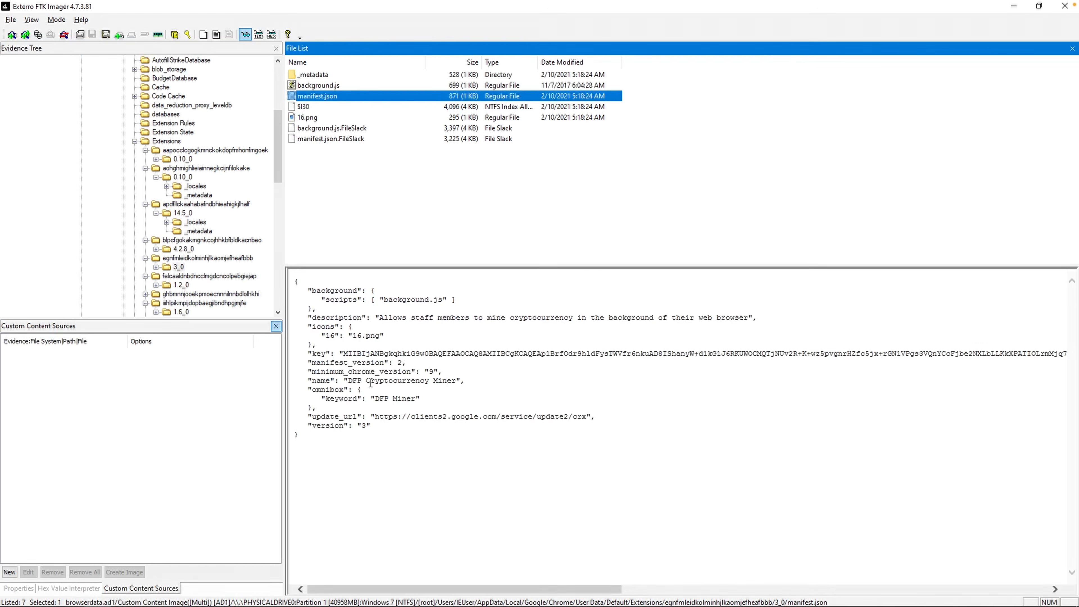
{"action": "left_click_drag", "start_coordinate": [348, 382], "coordinate": [448, 383]}
{"action": "right_click", "coordinate": [448, 382]}
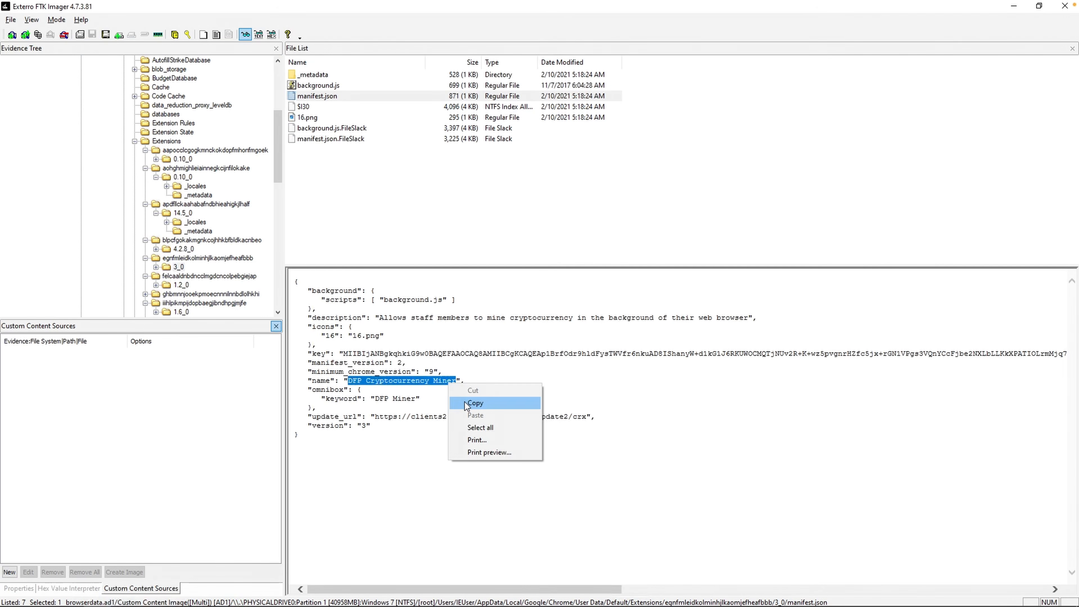
{"action": "left_click", "coordinate": [474, 404]}
{"action": "key", "text": "alt+Tab"}
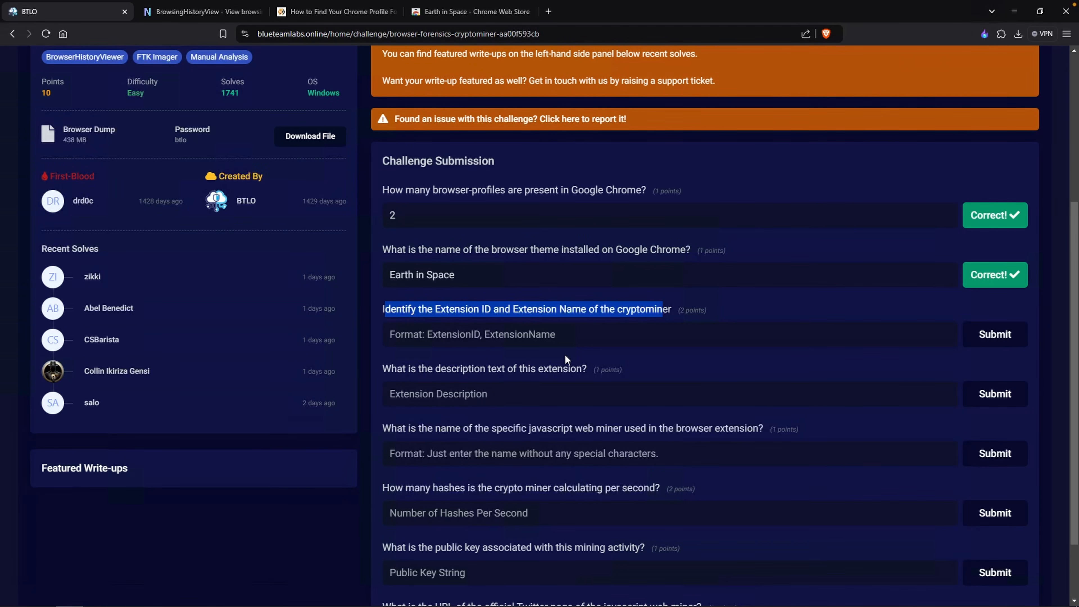
Submit "egnfmleidkolminhjlkaomjefheafbbb, DFP Cryptocurrency Miner" as the cryptominer's extension ID and name on the BTLO page
{"action": "left_click", "coordinate": [562, 340]}
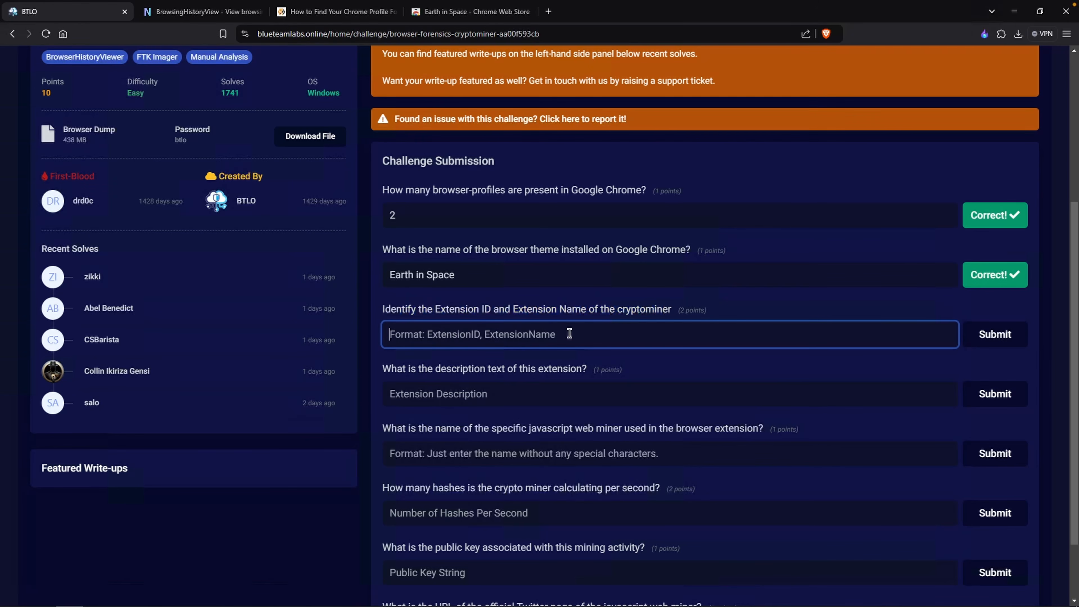
{"action": "key", "text": "ctrl+v"}
{"action": "key", "text": "Left"}
{"action": "type", "text": ","}
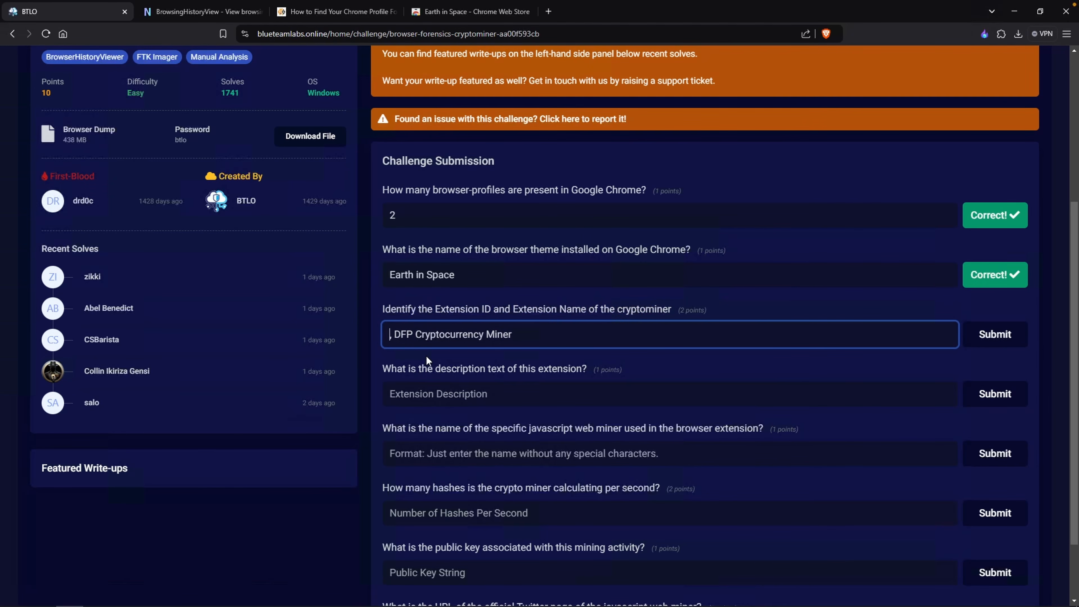
{"action": "left_click", "coordinate": [375, 335]}
{"action": "left_click", "coordinate": [390, 340]}
{"action": "key", "text": "ctrl+v"}
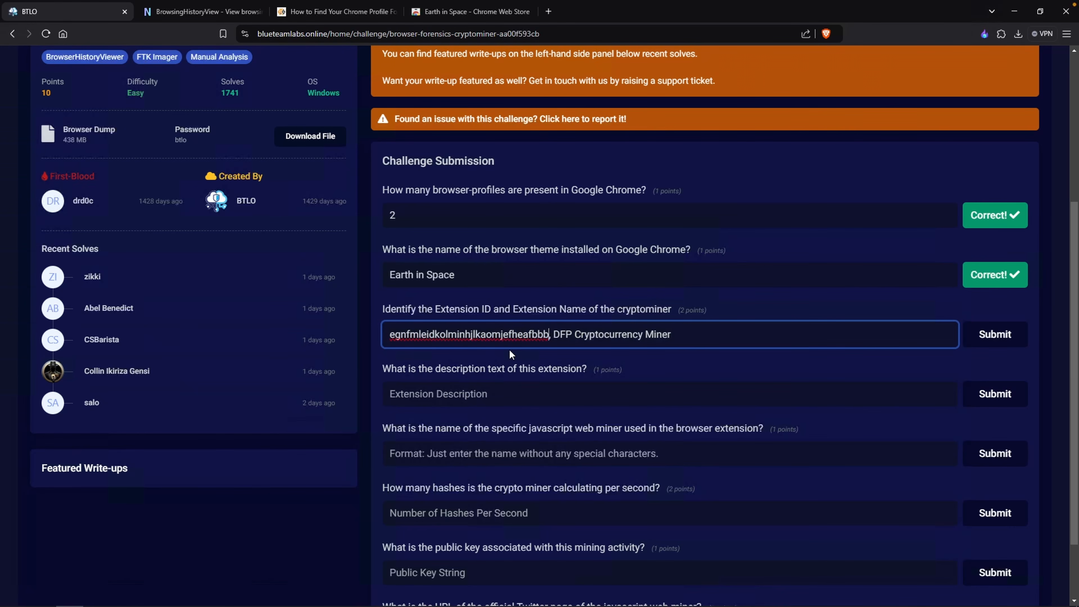
{"action": "left_click", "coordinate": [994, 334]}
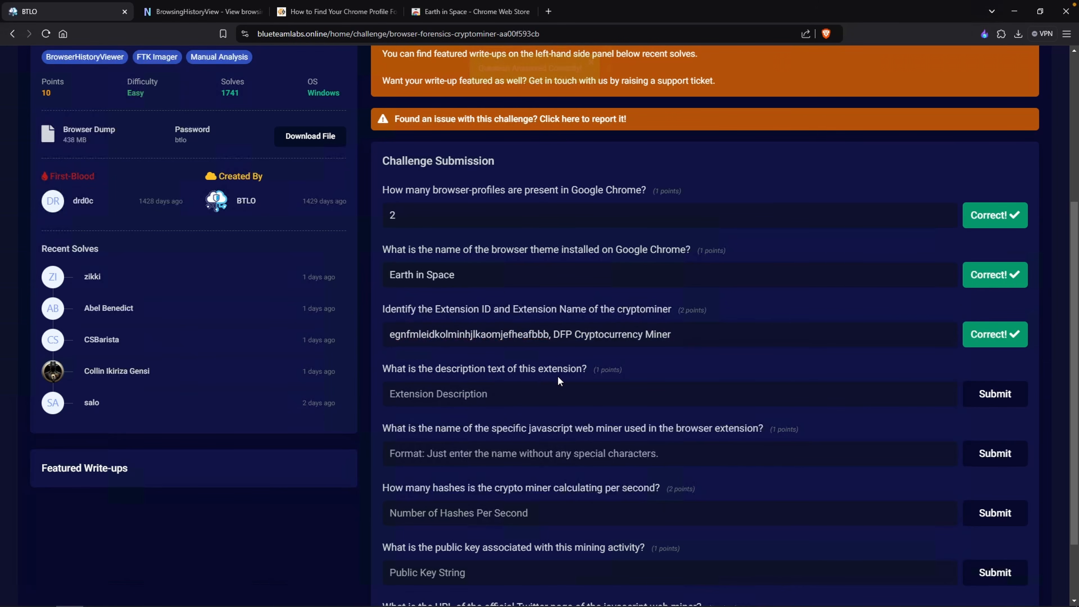
Copy the description "Allows staff members to mine cryptocurrency in the background of their web browser" from the miner's manifest.json and submit it on BTLO
{"action": "key", "text": "alt+Tab"}
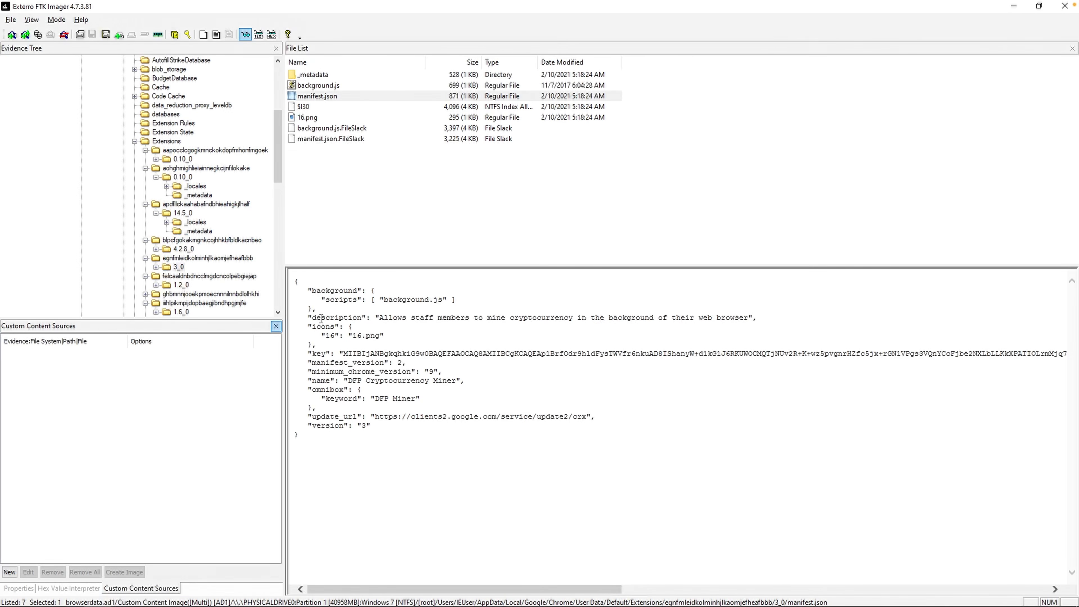
{"action": "left_click_drag", "start_coordinate": [312, 318], "coordinate": [747, 319]}
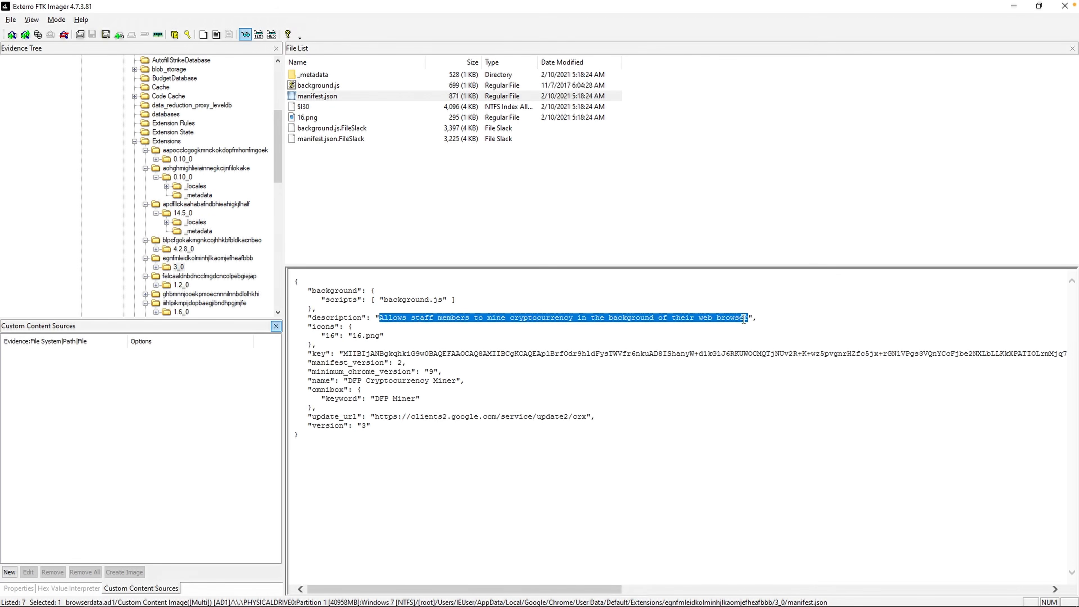
{"action": "right_click", "coordinate": [743, 322]}
{"action": "left_click", "coordinate": [768, 341]}
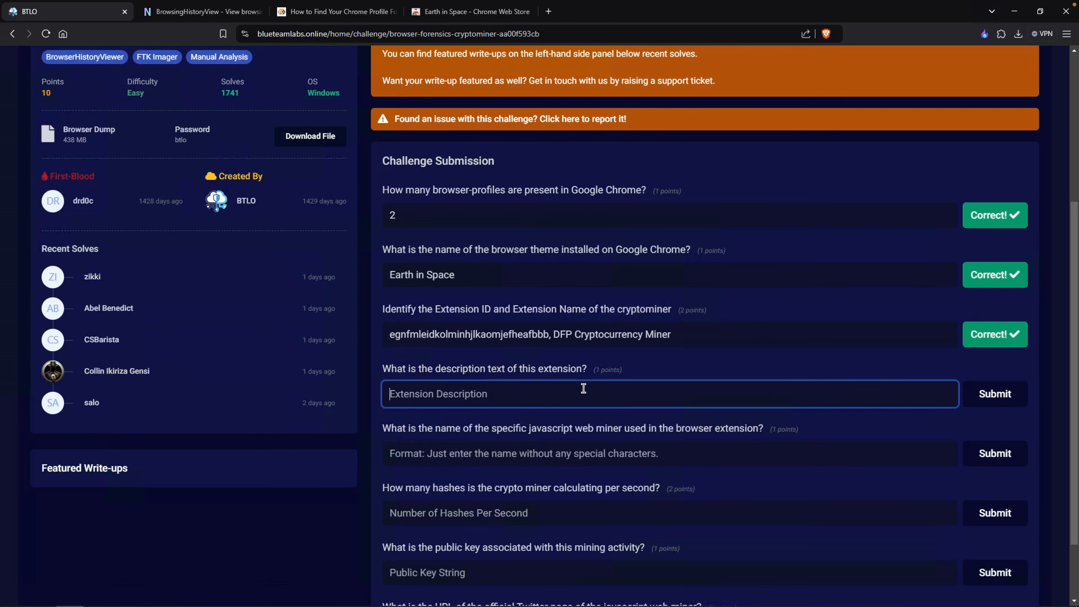
{"action": "key", "text": "ctrl+v"}
{"action": "left_click", "coordinate": [973, 389]}
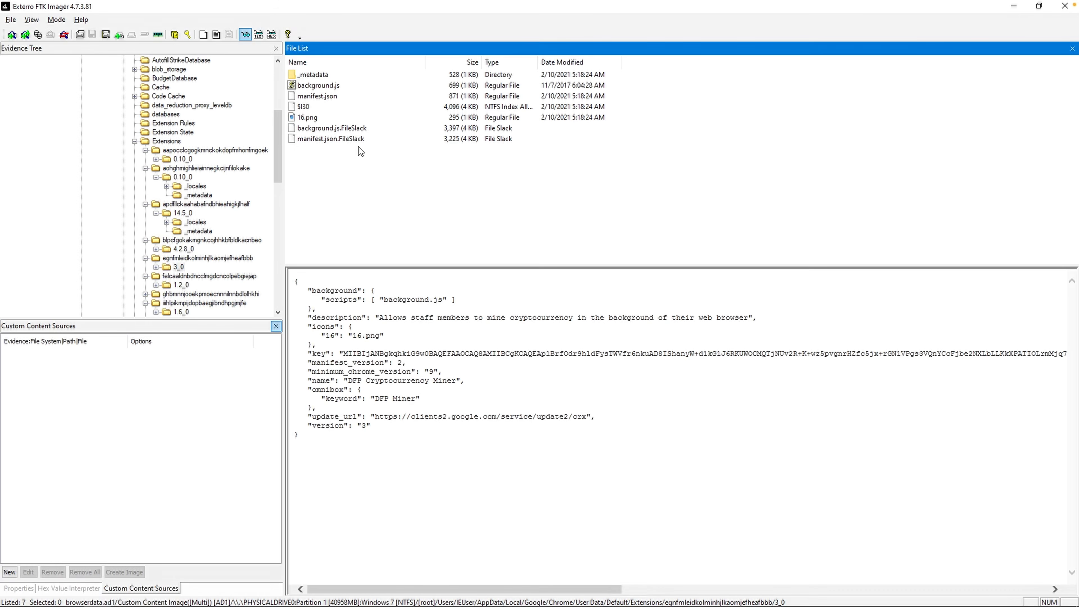
Export background.js from the egnfmleidkolminhjlkaomjefheafbbb 3_0 folder to the Desktop
{"action": "left_click", "coordinate": [337, 86]}
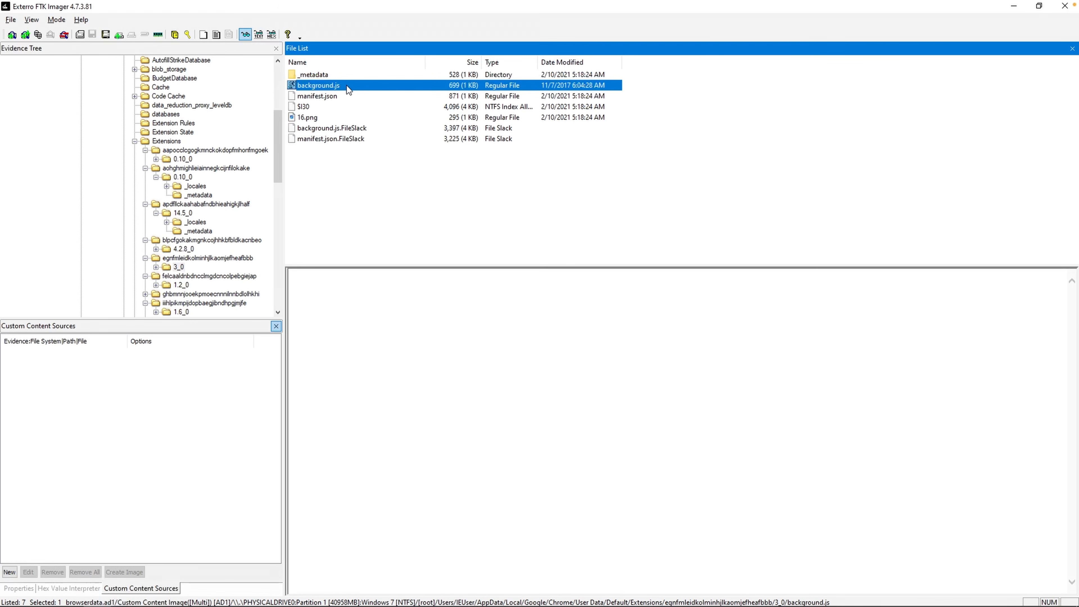
{"action": "right_click", "coordinate": [339, 87]}
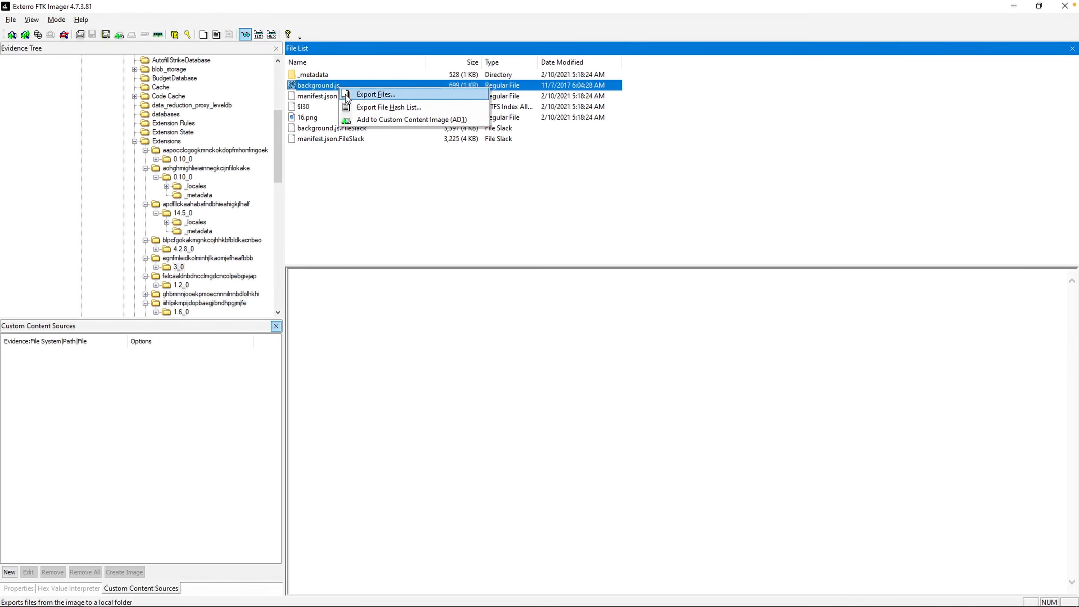
{"action": "left_click", "coordinate": [347, 96]}
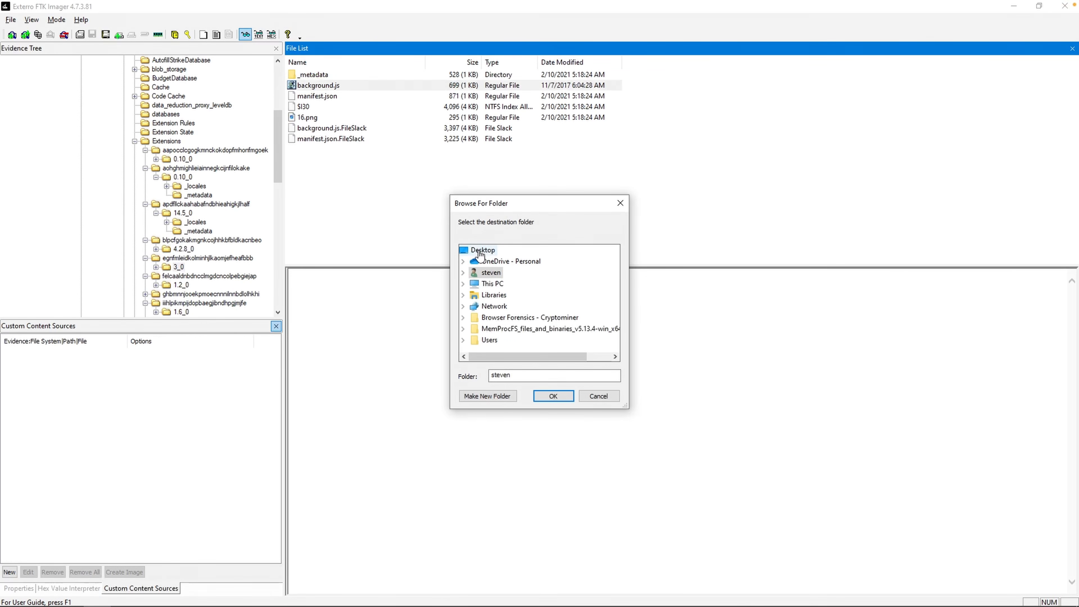
{"action": "left_click", "coordinate": [549, 397]}
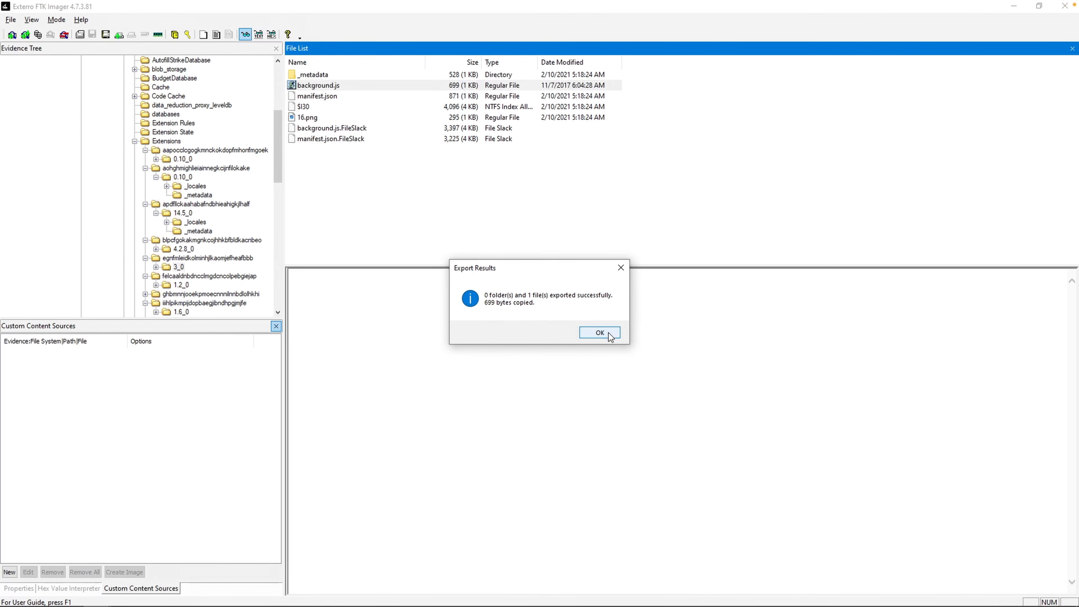
{"action": "left_click", "coordinate": [600, 333]}
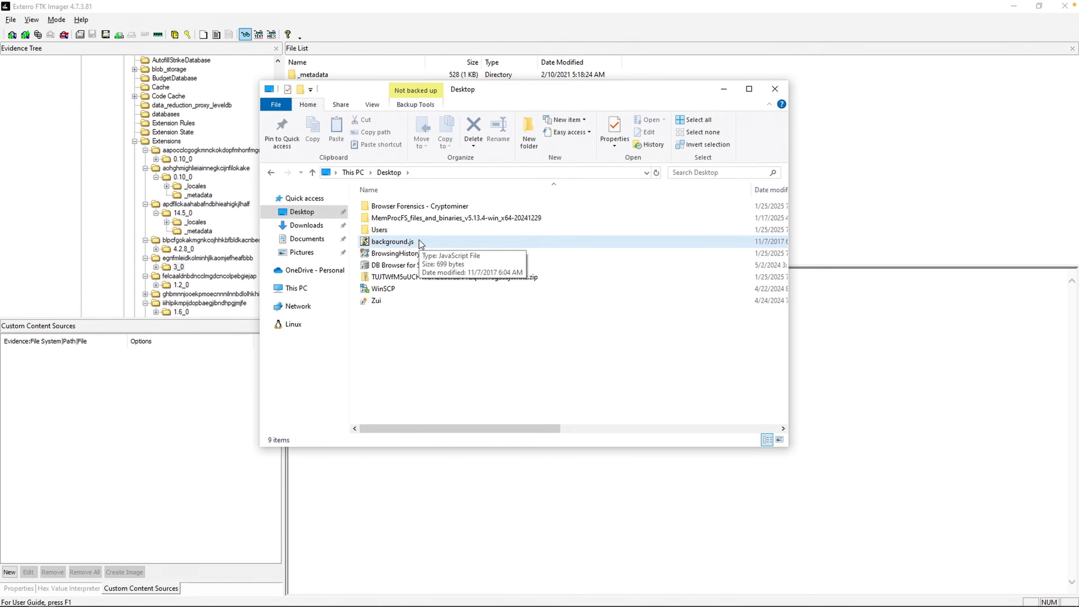
Switch to File Explorer and rename the exported background.js on the Desktop as background.malware, accepting the extension change
{"action": "right_click", "coordinate": [411, 240]}
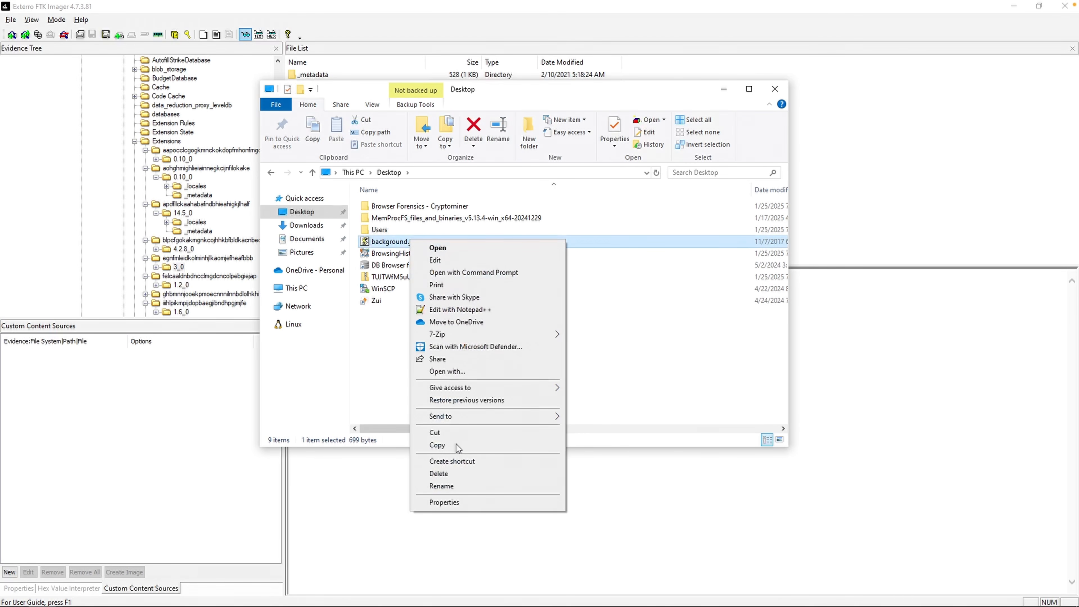
{"action": "left_click", "coordinate": [442, 486]}
{"action": "double_click", "coordinate": [410, 242]}
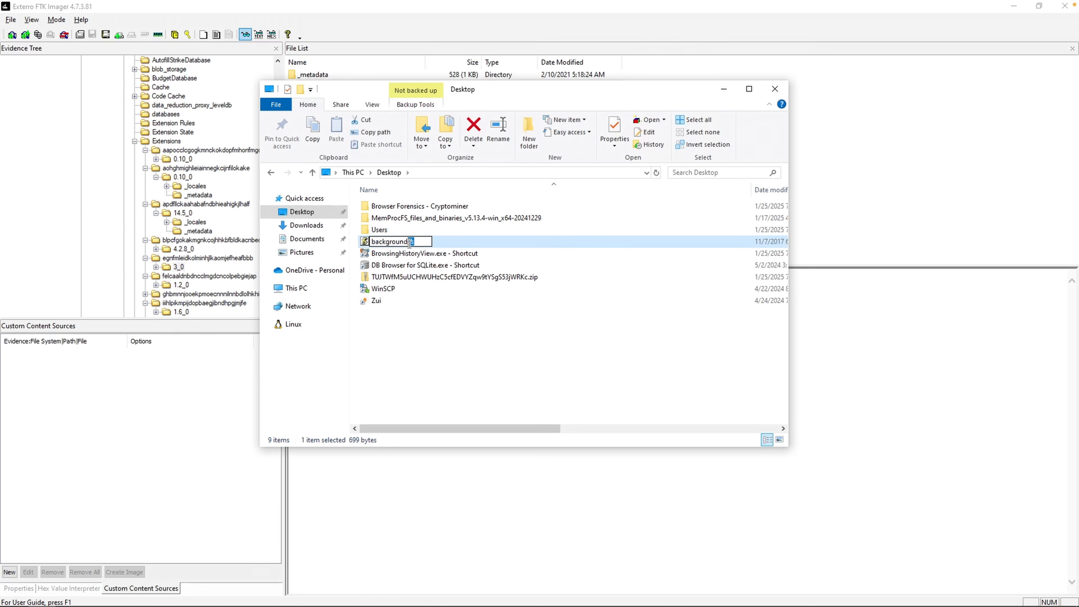
{"action": "type", "text": "malware"}
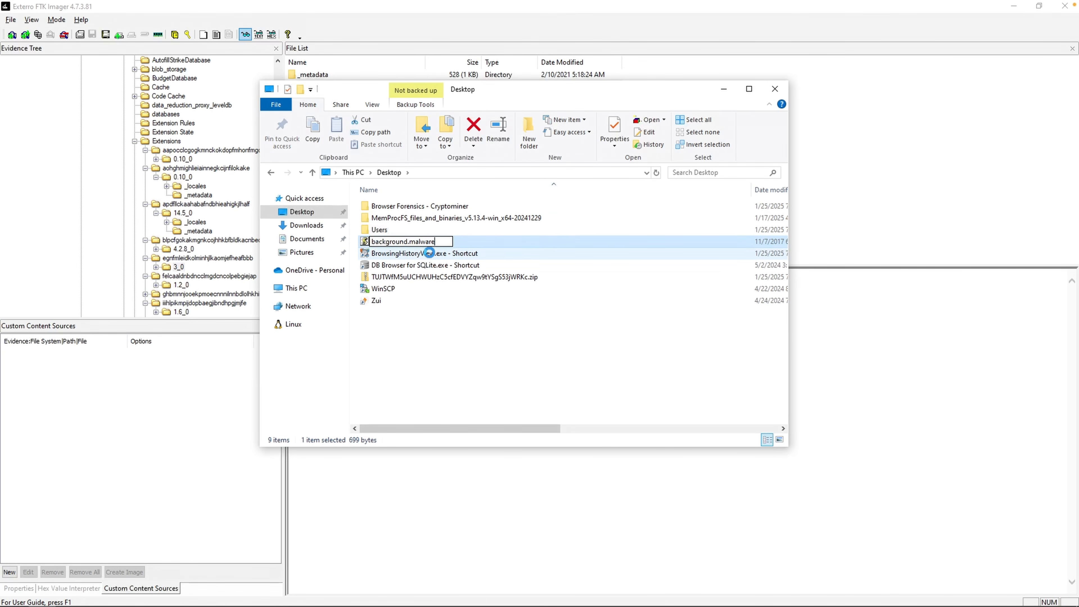
{"action": "key", "text": "Return"}
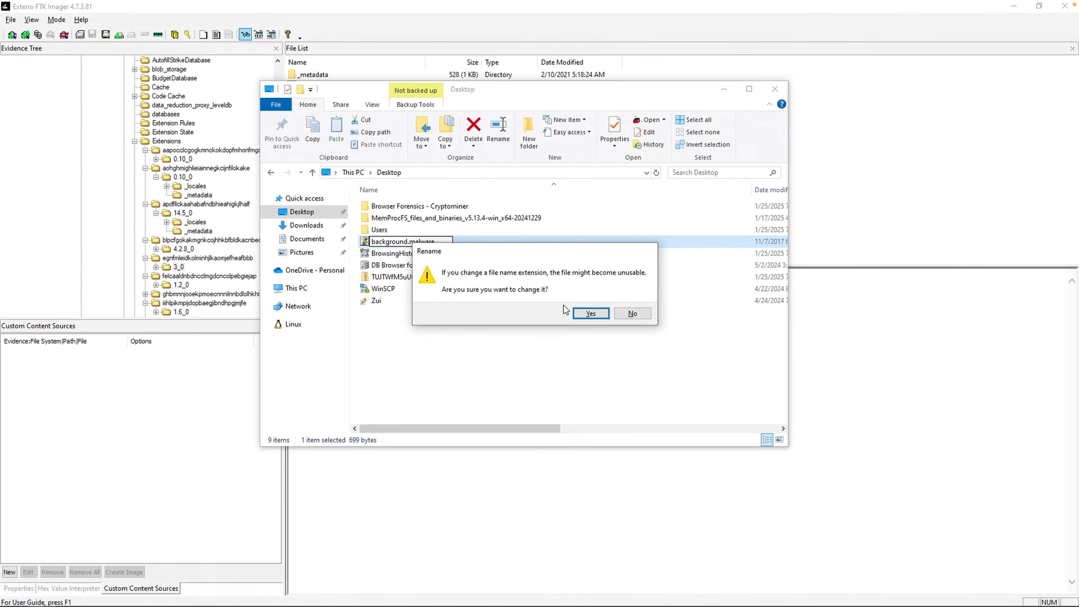
{"action": "left_click", "coordinate": [594, 313]}
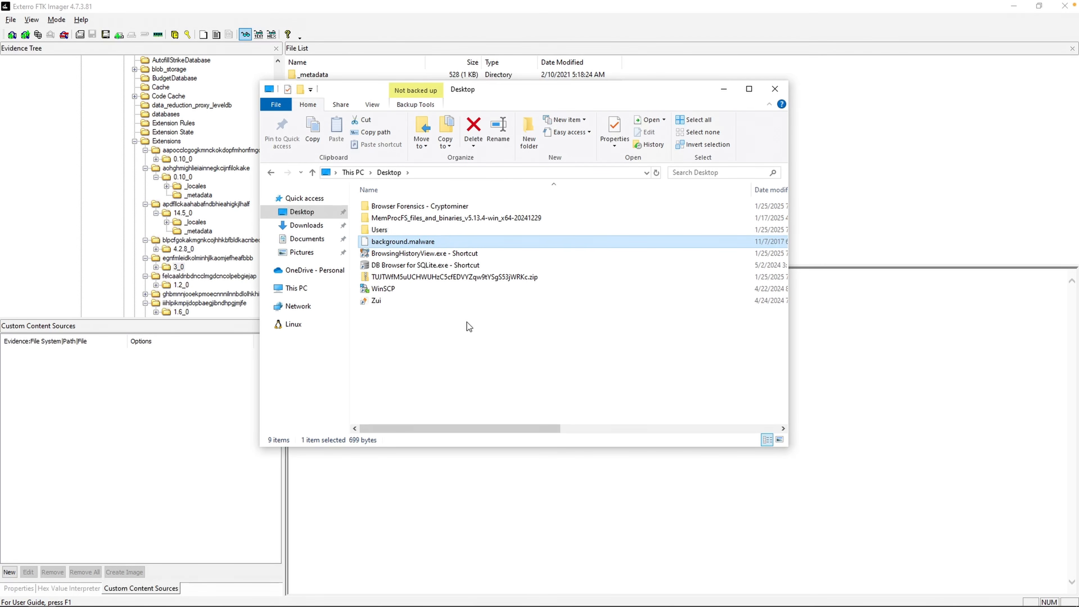
Hide file name extensions in File Explorer and turn their display back on, leaving no file selected
{"action": "left_click", "coordinate": [372, 105]}
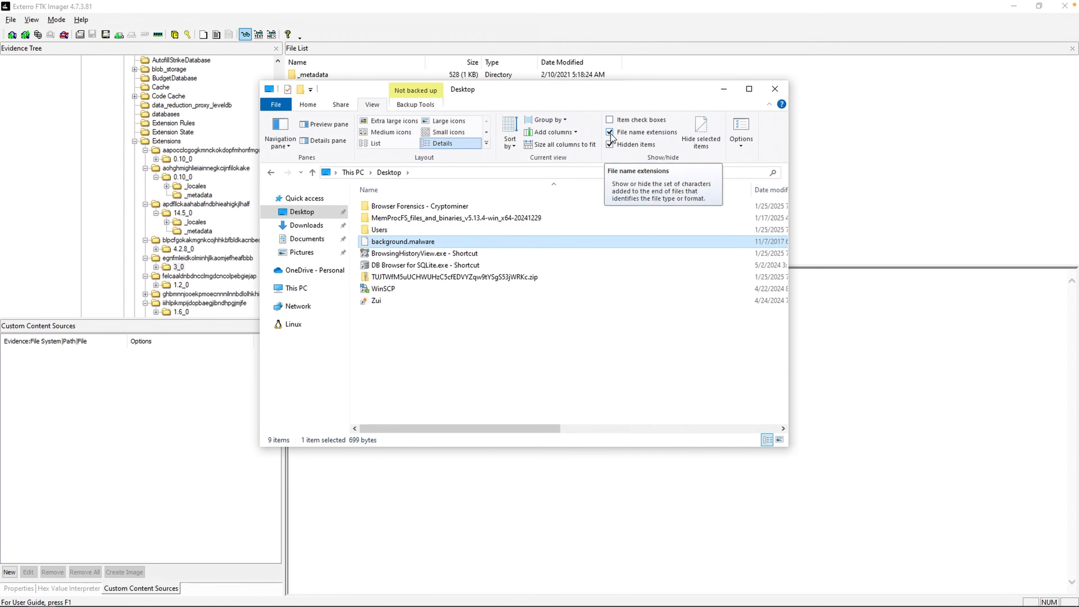
{"action": "left_click", "coordinate": [610, 132]}
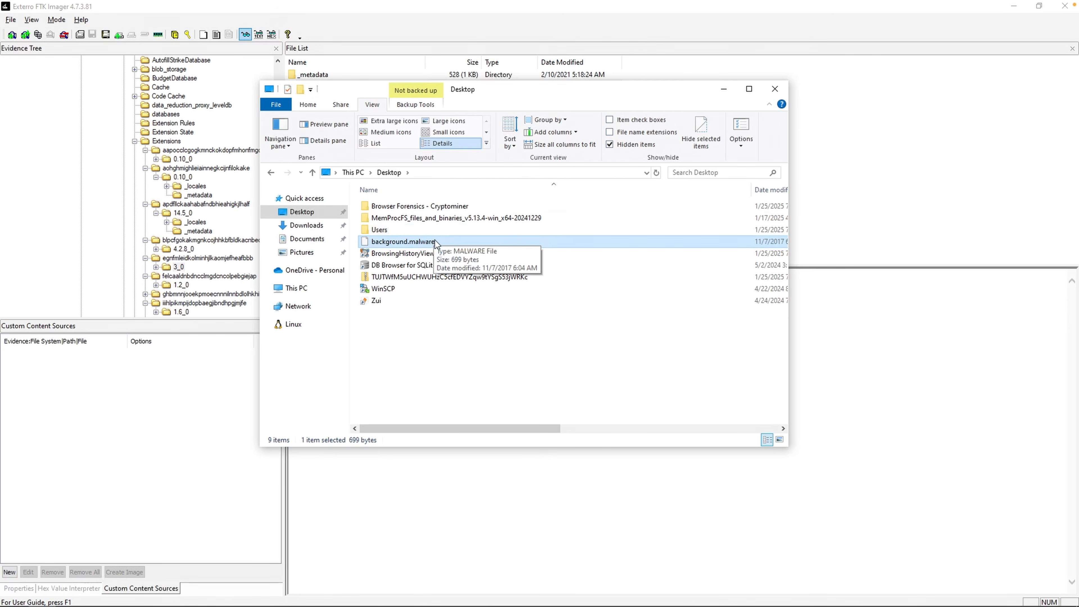
{"action": "left_click", "coordinate": [611, 132]}
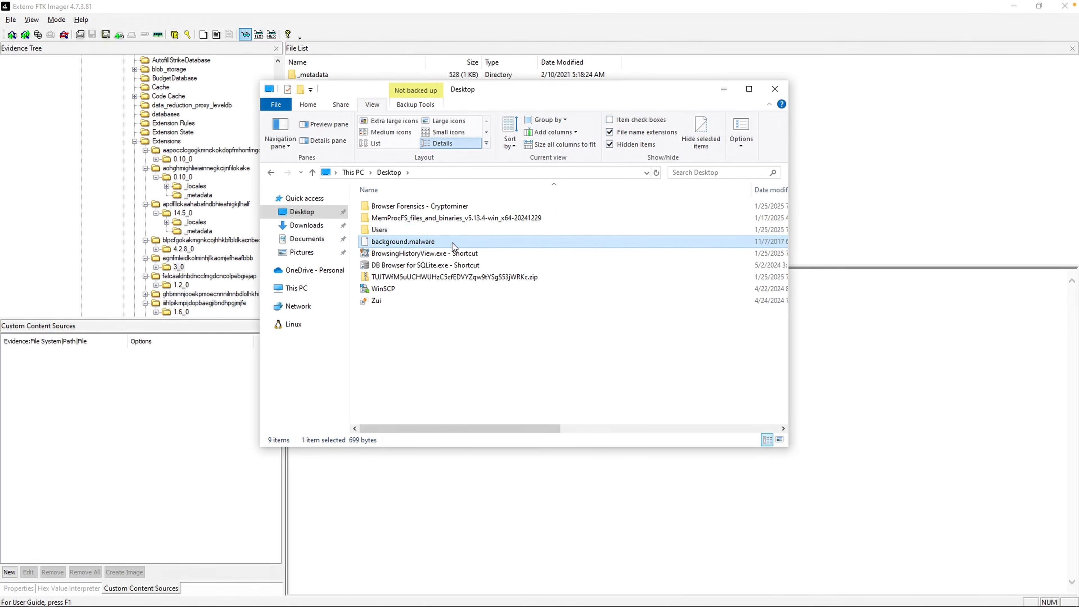
{"action": "left_click", "coordinate": [413, 338]}
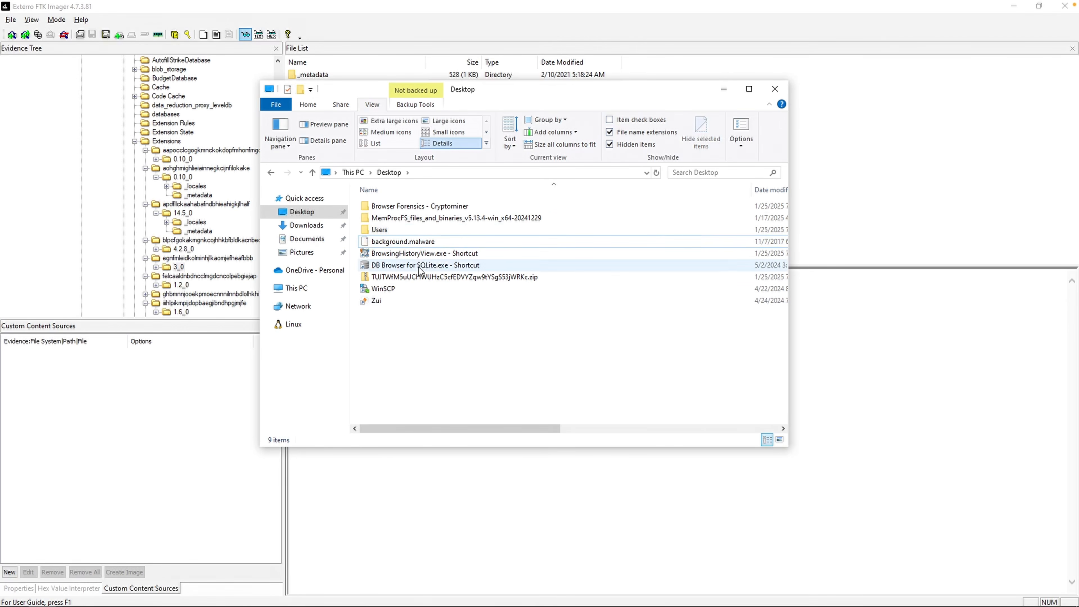
Open background.malware from the Desktop in Notepad++
{"action": "left_click", "coordinate": [402, 244]}
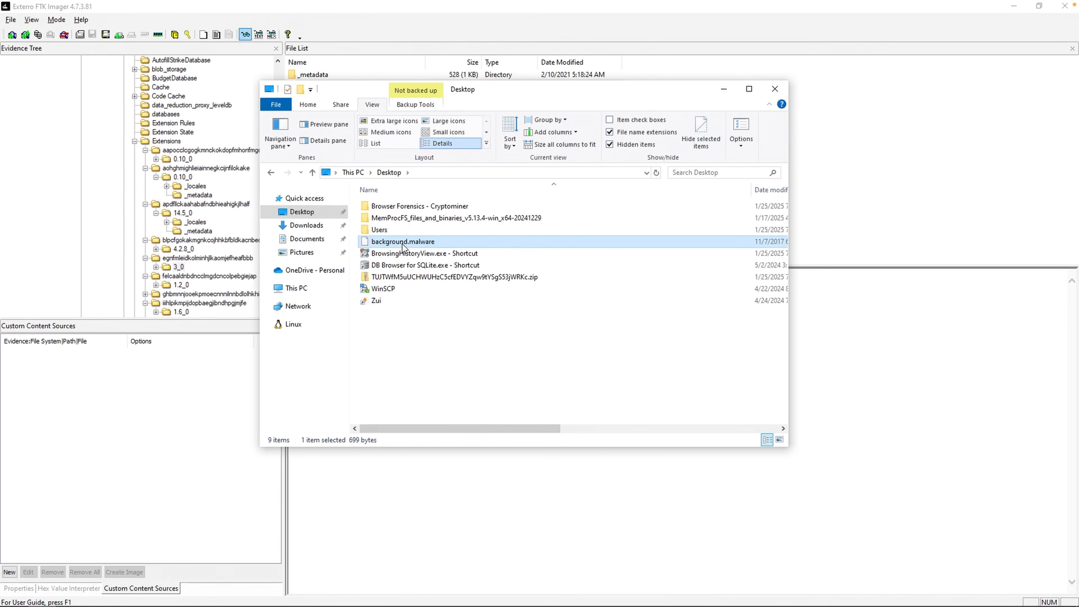
{"action": "right_click", "coordinate": [403, 245]}
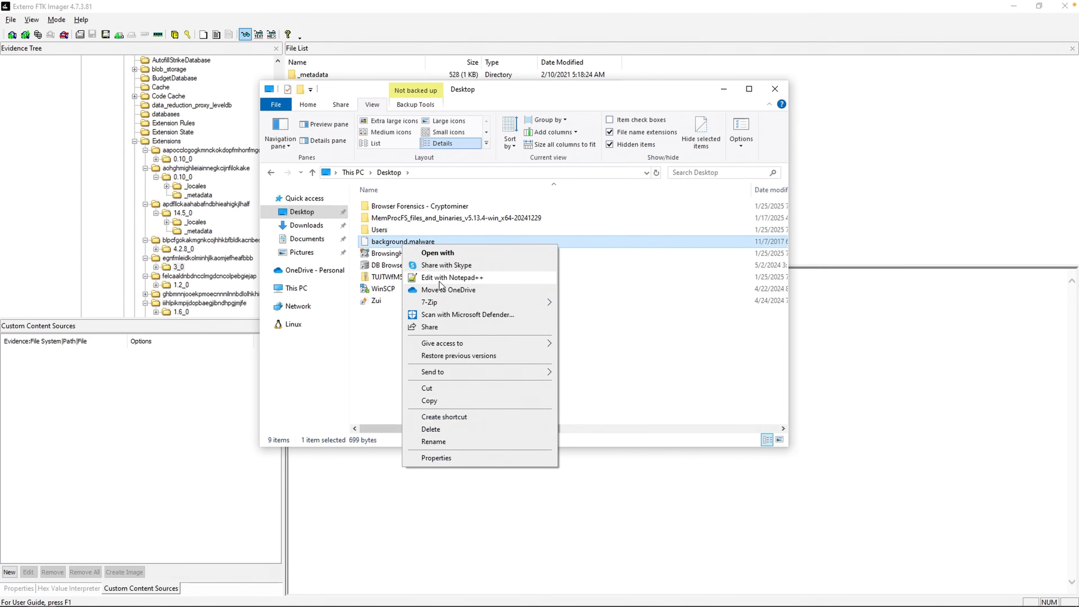
{"action": "left_click", "coordinate": [478, 280]}
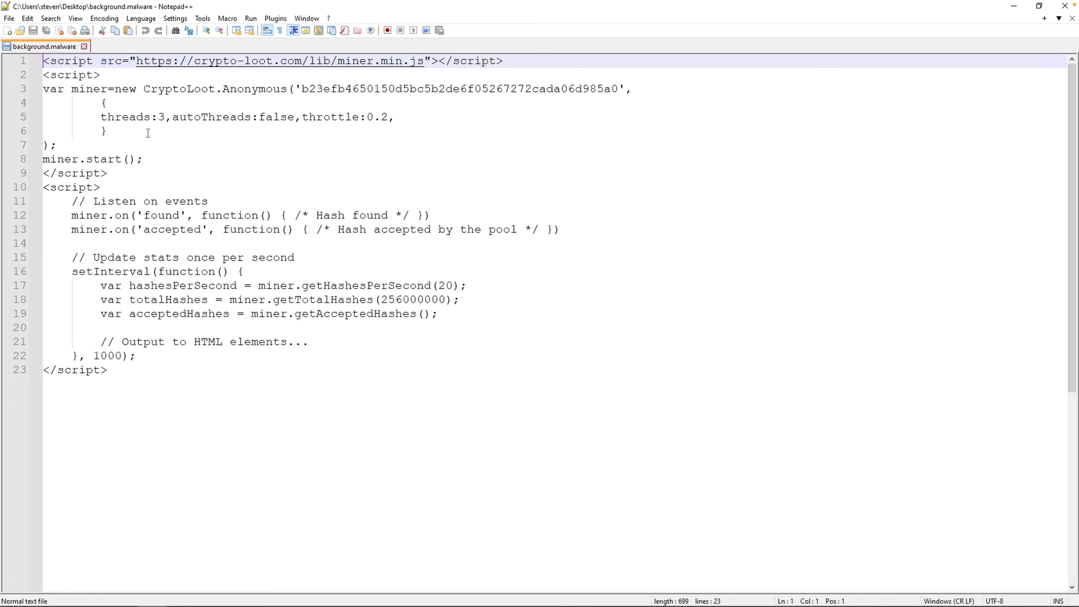
Copy the miner name "CryptoLoot" from the script's miner variable and submit it on BTLO as the JavaScript web miner
{"action": "key", "text": "alt+Tab"}
{"action": "left_click_drag", "start_coordinate": [50, 90], "coordinate": [87, 88]}
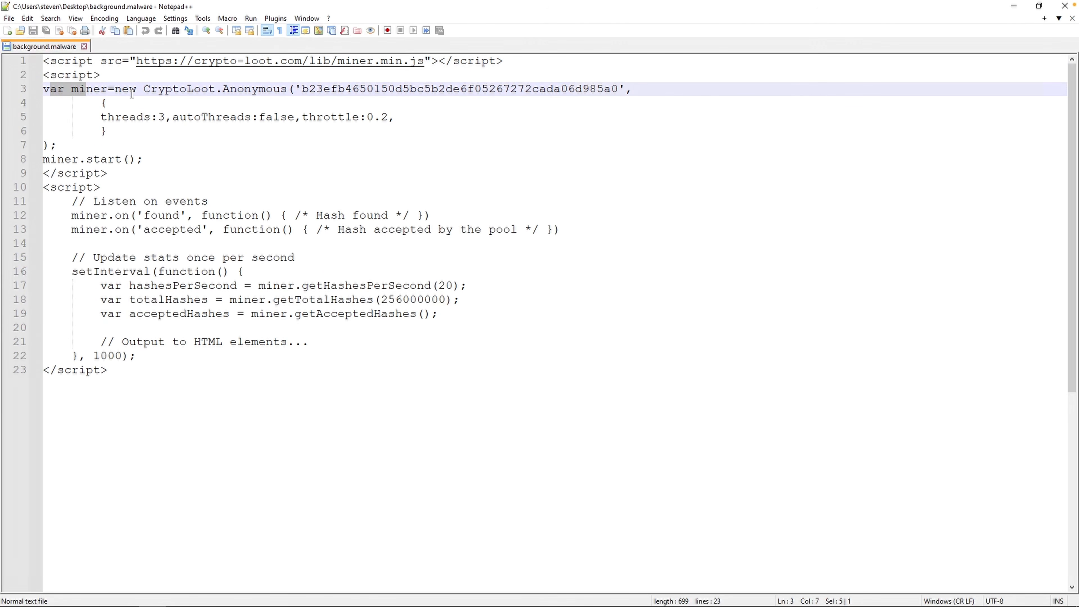
{"action": "left_click", "coordinate": [148, 91]}
{"action": "left_click_drag", "start_coordinate": [172, 91], "coordinate": [288, 89]}
{"action": "left_click_drag", "start_coordinate": [215, 90], "coordinate": [145, 91]}
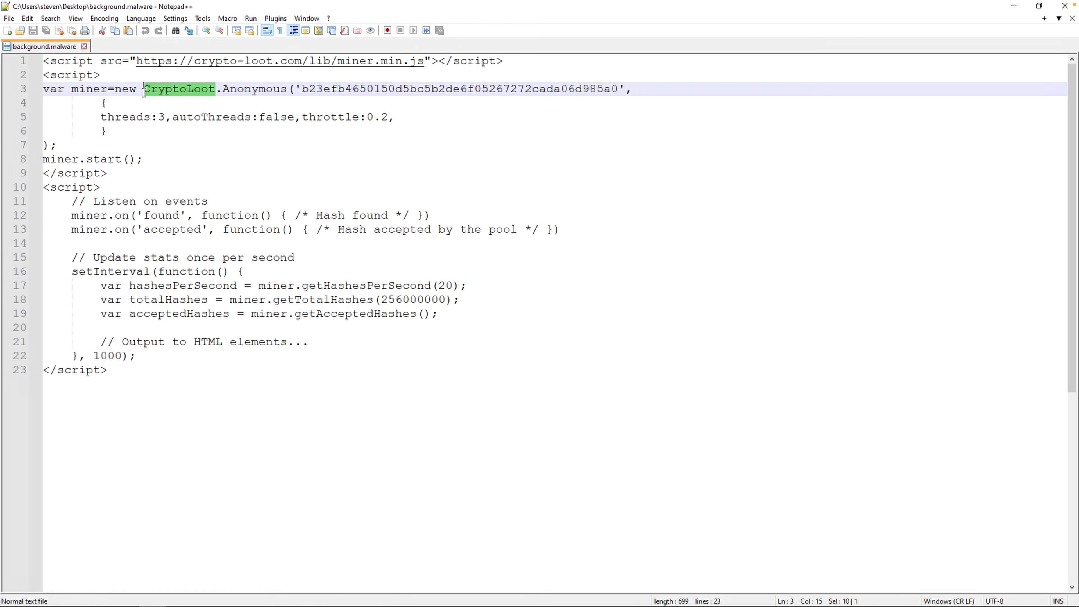
{"action": "right_click", "coordinate": [150, 90]}
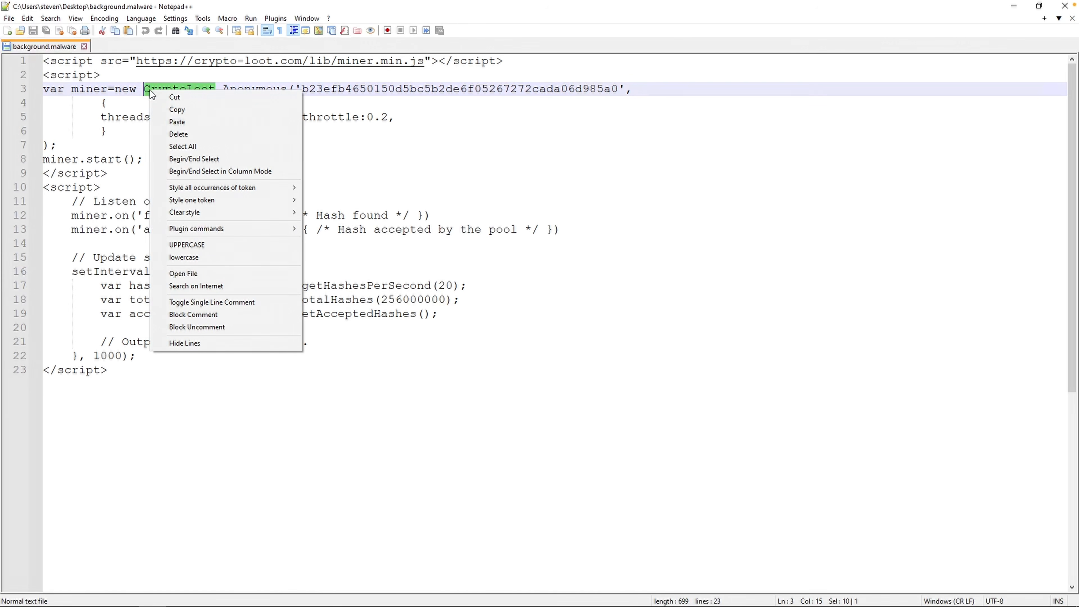
{"action": "left_click", "coordinate": [161, 108]}
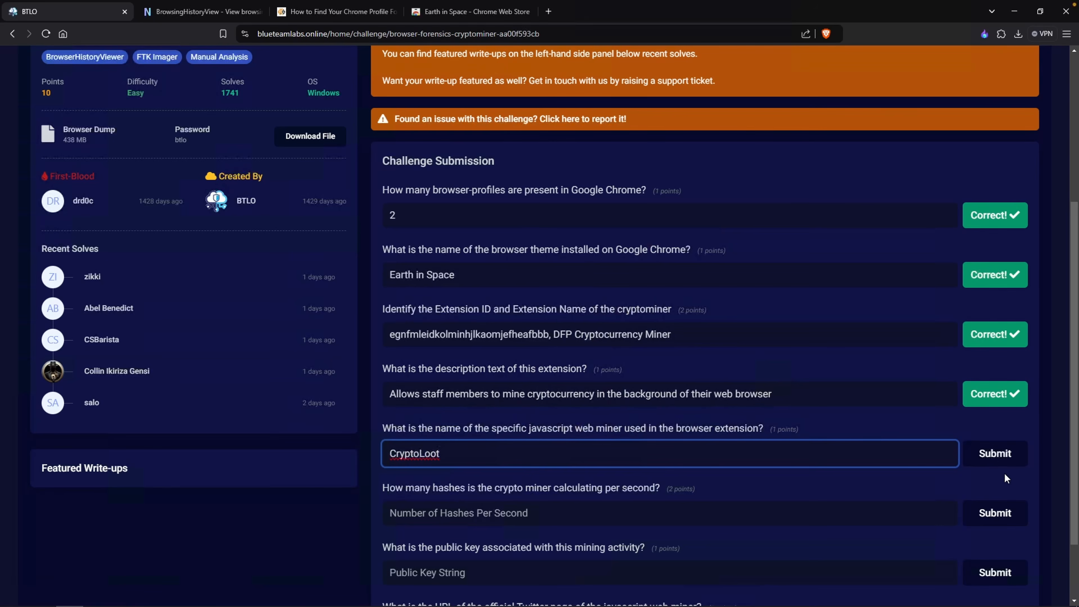
{"action": "left_click", "coordinate": [1000, 459]}
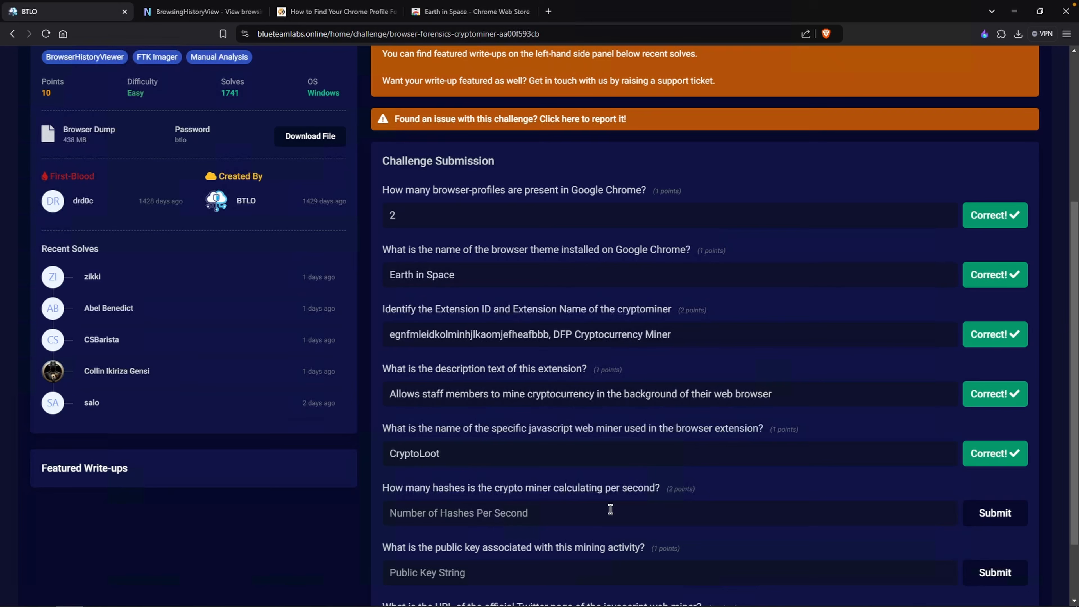
Look up the getHashesPerSecond argument in background.malware and submit 20 as the hashes per second on BTLO
{"action": "key", "text": "alt+Tab"}
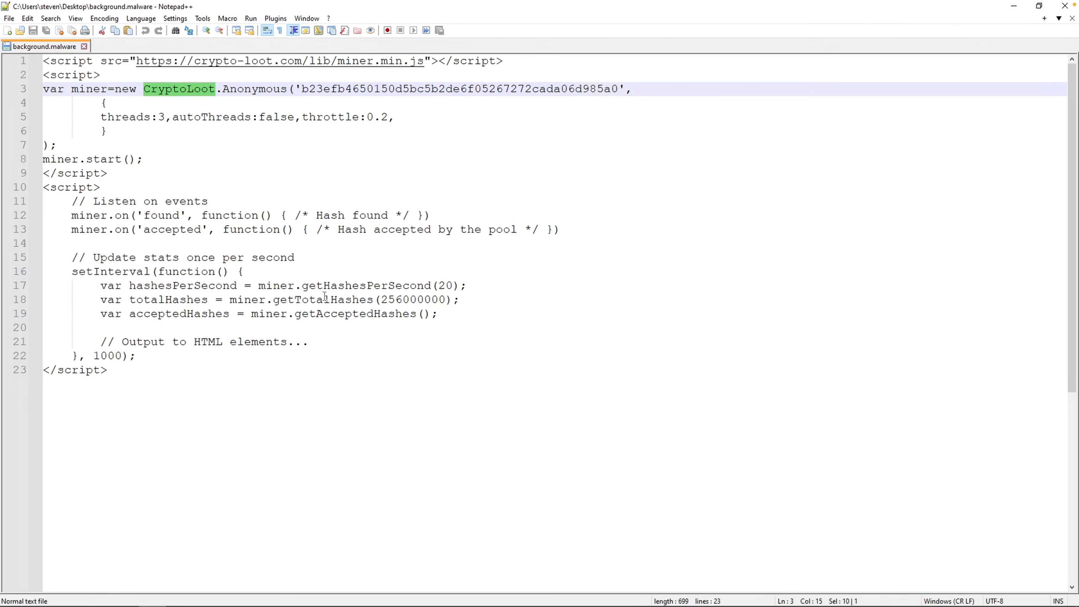
{"action": "left_click_drag", "start_coordinate": [316, 215], "coordinate": [387, 215]}
{"action": "left_click_drag", "start_coordinate": [304, 285], "coordinate": [440, 286]}
{"action": "double_click", "coordinate": [442, 285]}
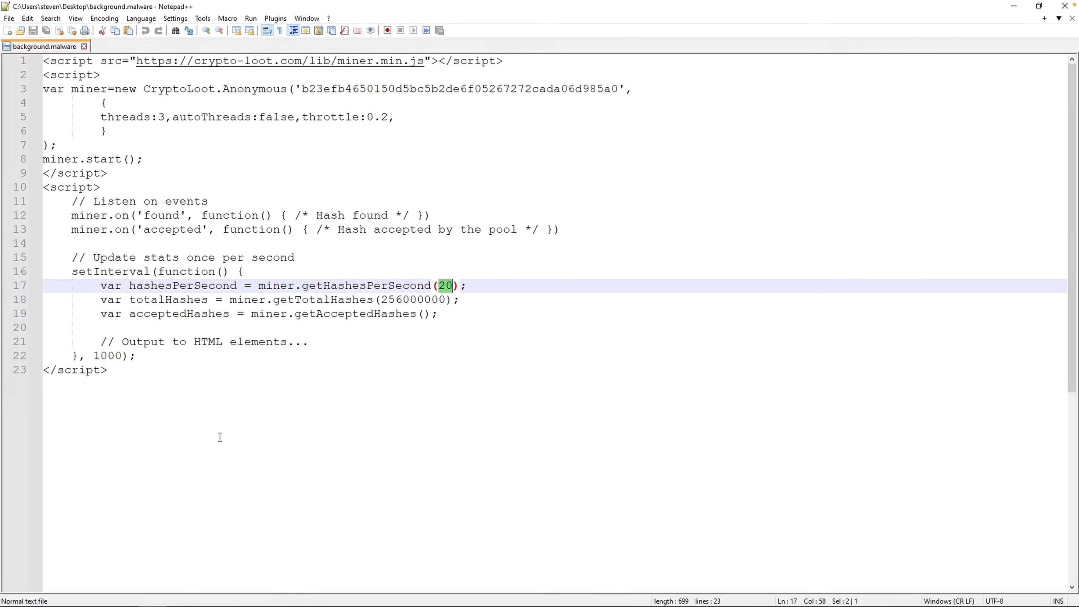
{"action": "left_click", "coordinate": [475, 511]}
{"action": "type", "text": "20"}
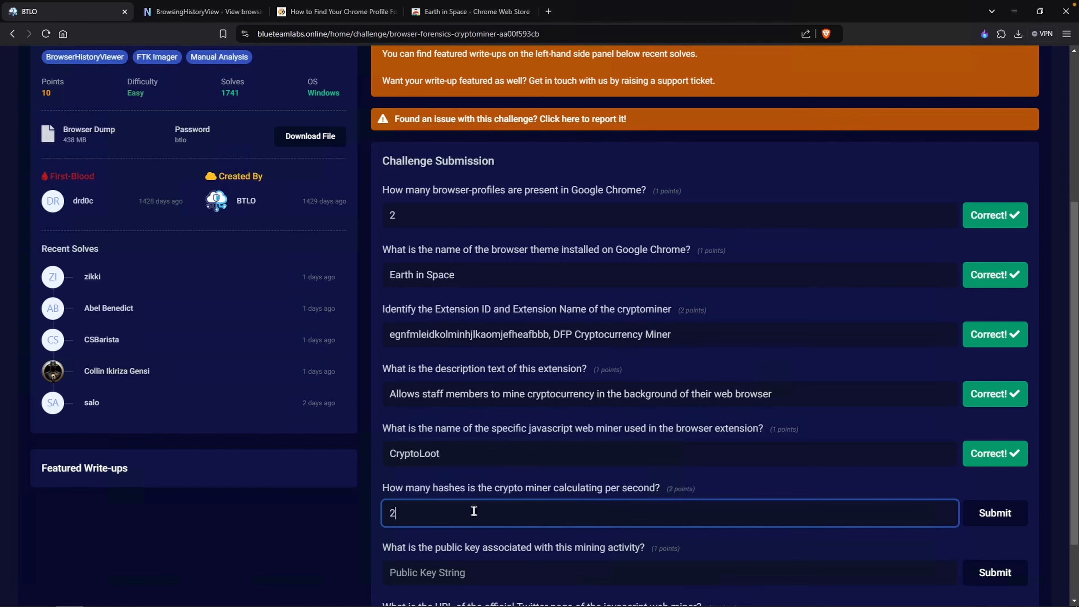
{"action": "key", "text": "Return"}
Copy the key string passed to CryptoLoot.Anonymous in background.malware and submit it as the mining public key on BTLO
{"action": "scroll", "coordinate": [412, 455], "scroll_direction": "down", "scroll_amount": 2}
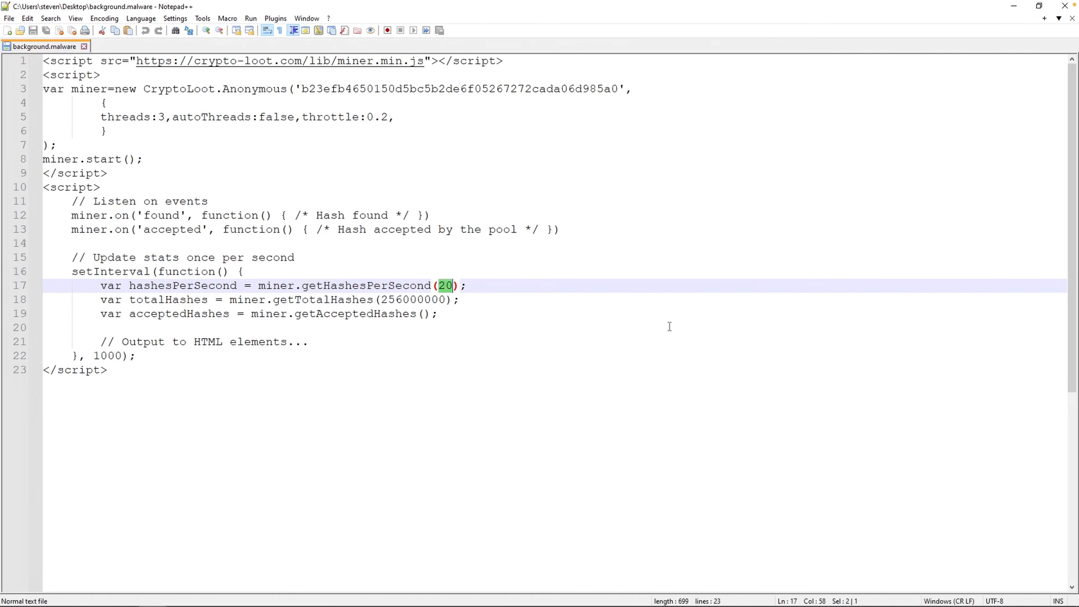
{"action": "left_click", "coordinate": [669, 327]}
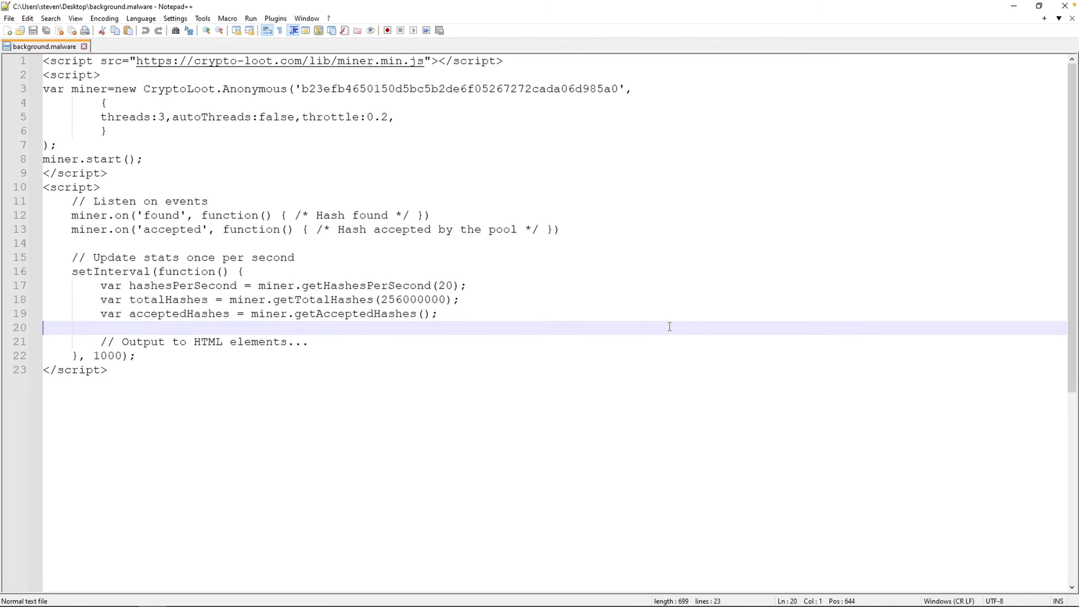
{"action": "left_click", "coordinate": [304, 90]}
{"action": "left_click_drag", "start_coordinate": [304, 90], "coordinate": [621, 91]}
{"action": "key", "text": "ctrl+c"}
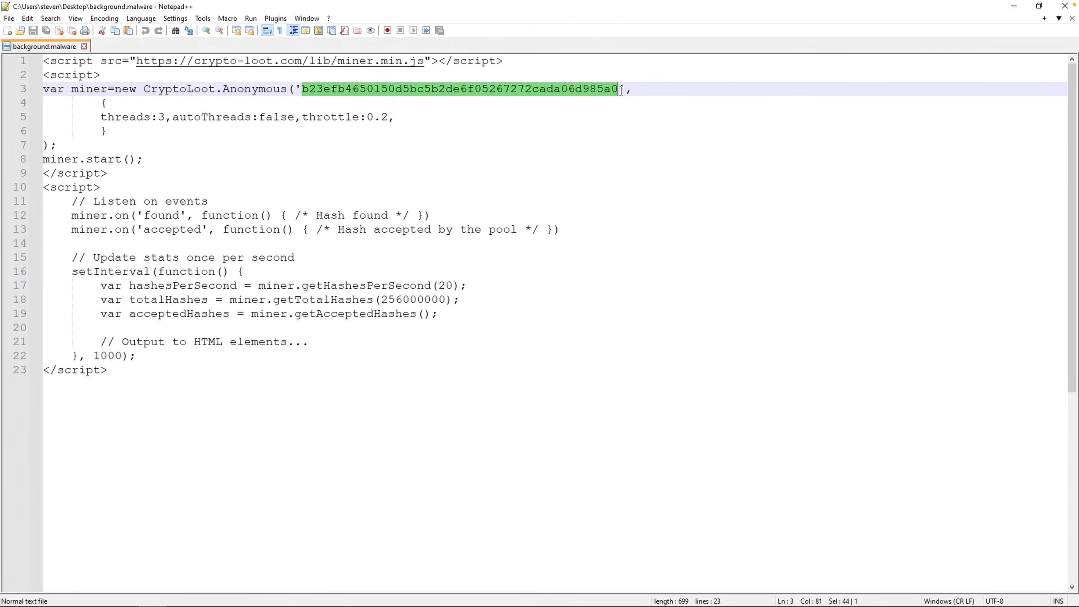
{"action": "right_click", "coordinate": [398, 90]}
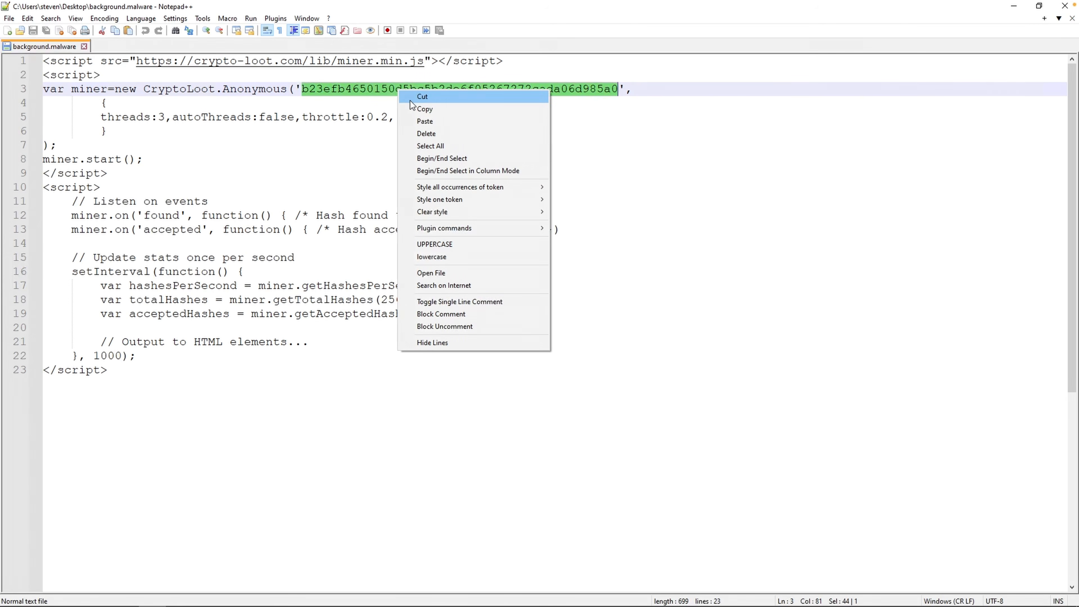
{"action": "left_click", "coordinate": [414, 109]}
{"action": "left_click", "coordinate": [546, 491]}
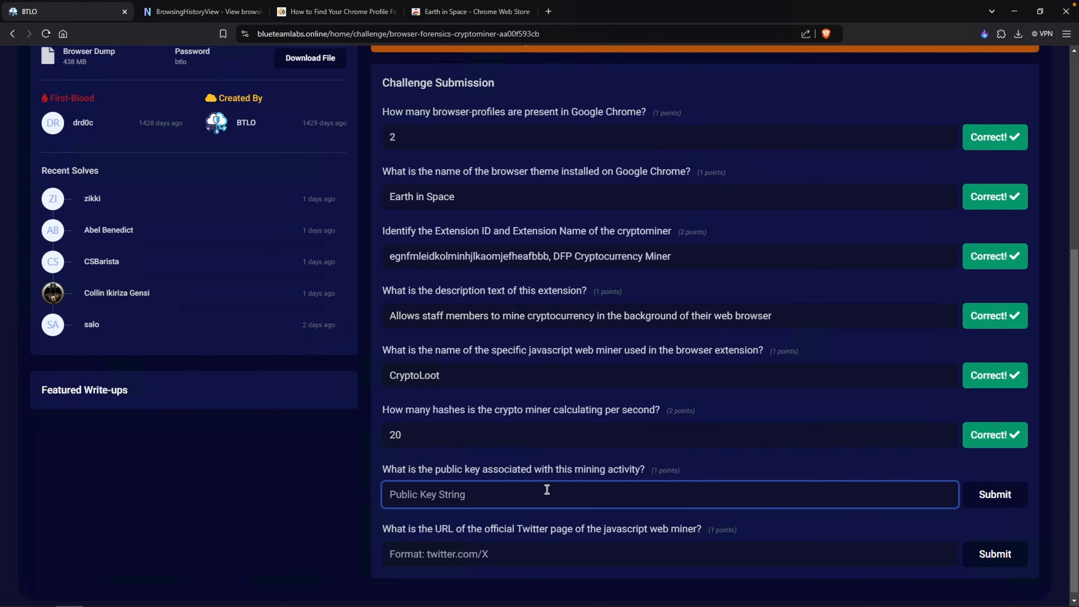
{"action": "key", "text": "ctrl+v"}
{"action": "left_click", "coordinate": [996, 494]}
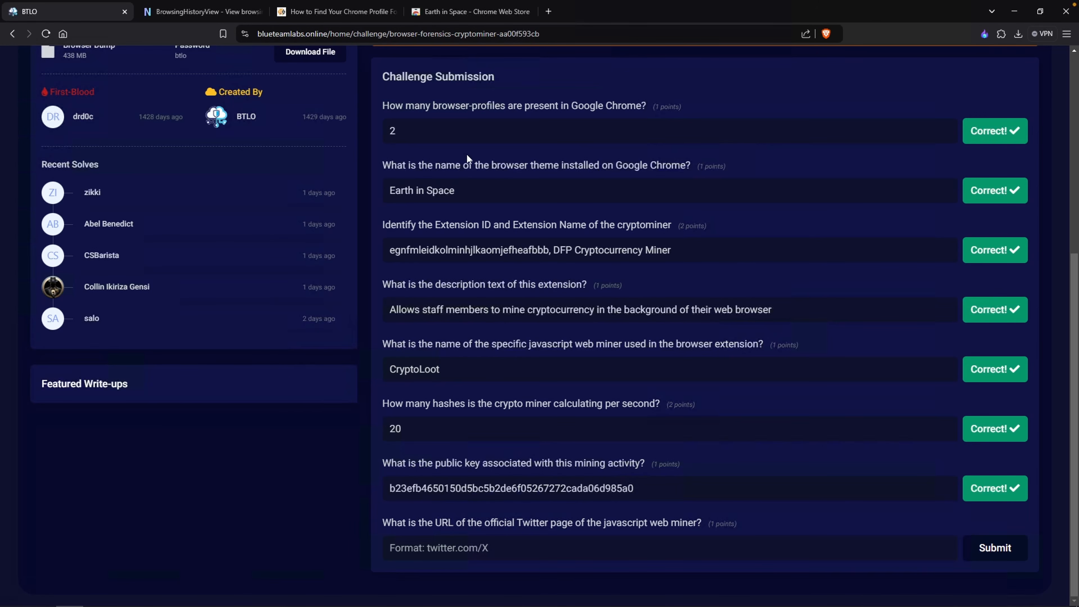
Search the web for "cryptolootminer twitter" in a new browser tab, check the miner's X page, and return to the results
{"action": "key", "text": "ctrl+t"}
{"action": "type", "text": "cryptolootminer twitter"}
{"action": "key", "text": "Return"}
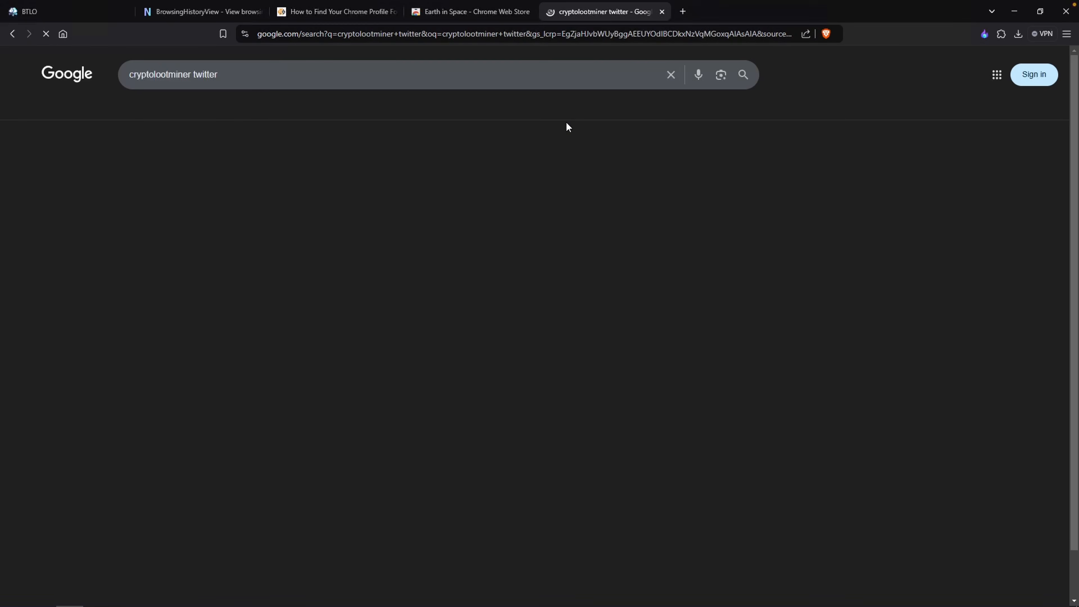
{"action": "left_click", "coordinate": [163, 170]}
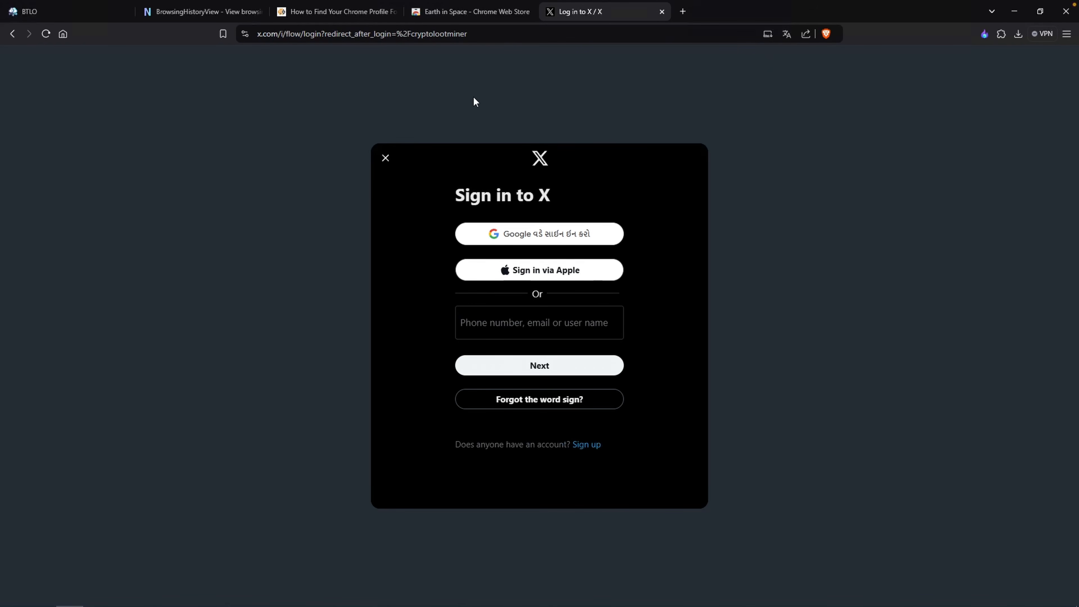
{"action": "left_click", "coordinate": [12, 34]}
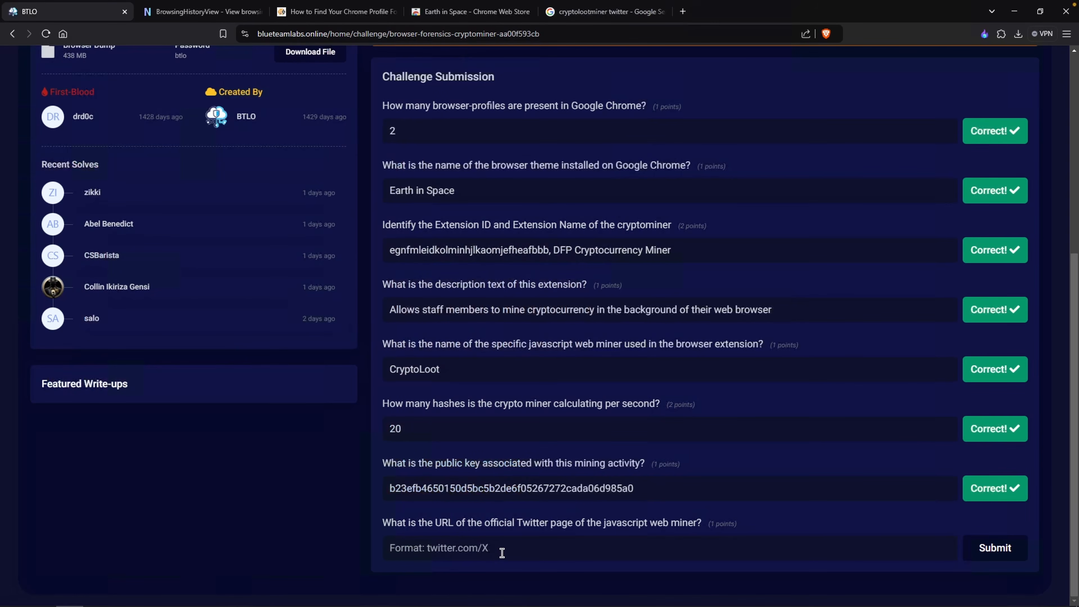
Submit "twitter.com/cryptolootminer" as the official Twitter page URL of the web miner on the BTLO page
{"action": "left_click", "coordinate": [501, 553]}
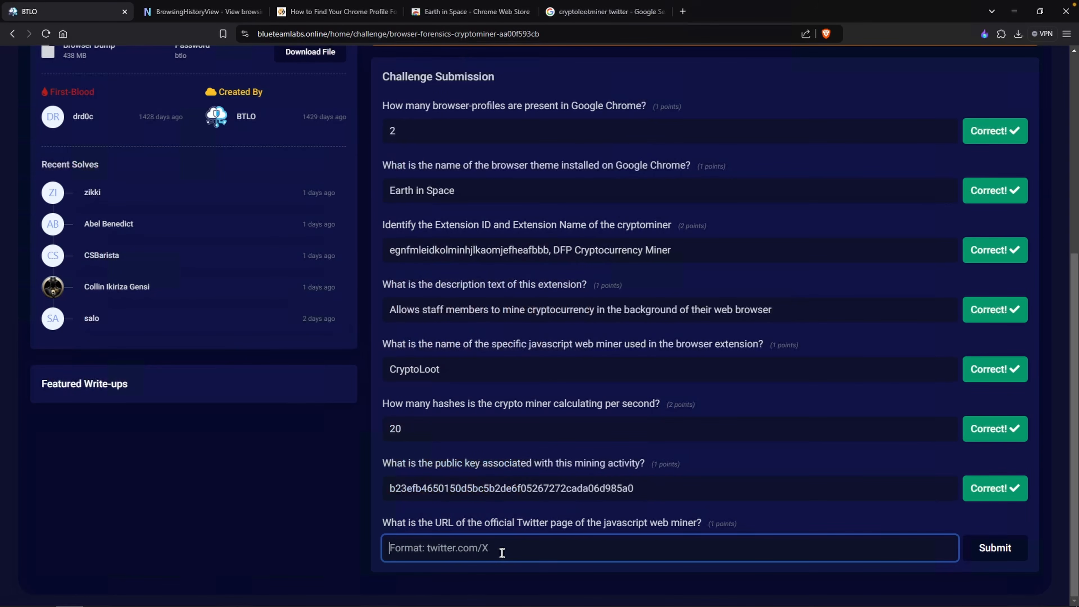
{"action": "type", "text": "twitter.com/cryptolootminer"}
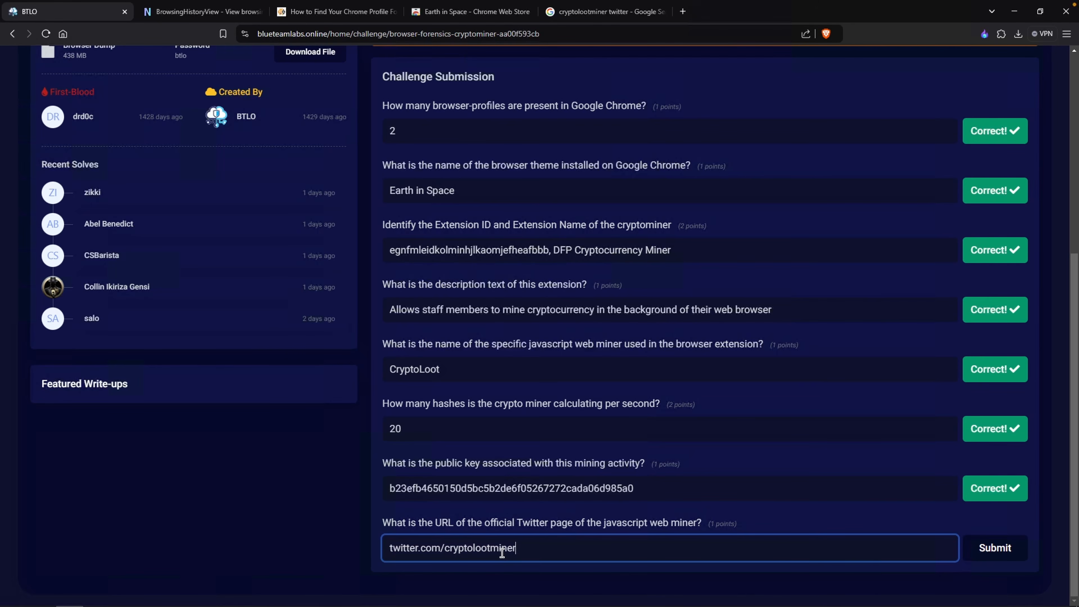
{"action": "key", "text": "Return"}
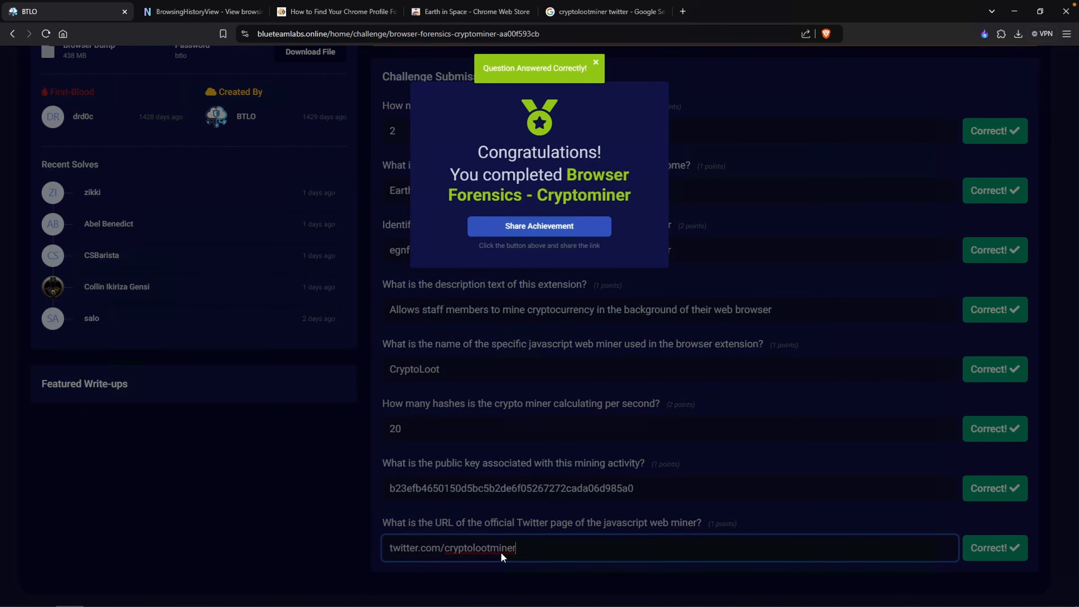